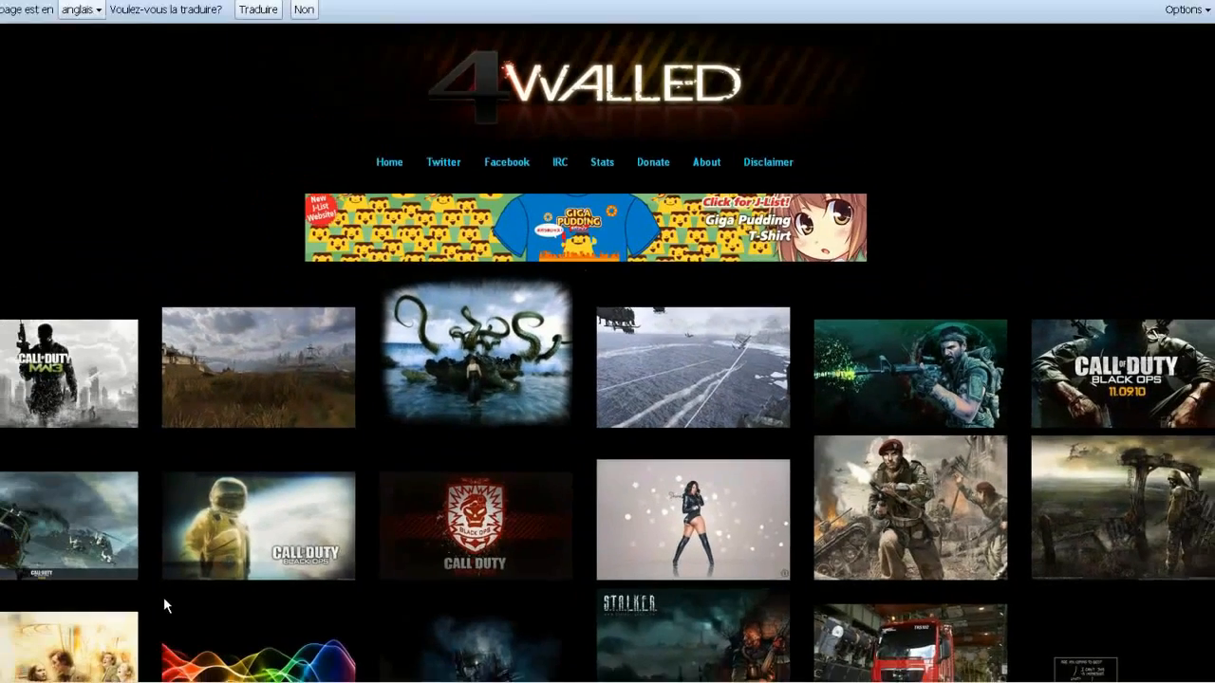
Find the dark Modern Warfare 2 wallpaper of a soldier walking through fire on 4walled.org and open it at full size.
scroll(796, 522, down, 3)
scroll(736, 519, up, 2)
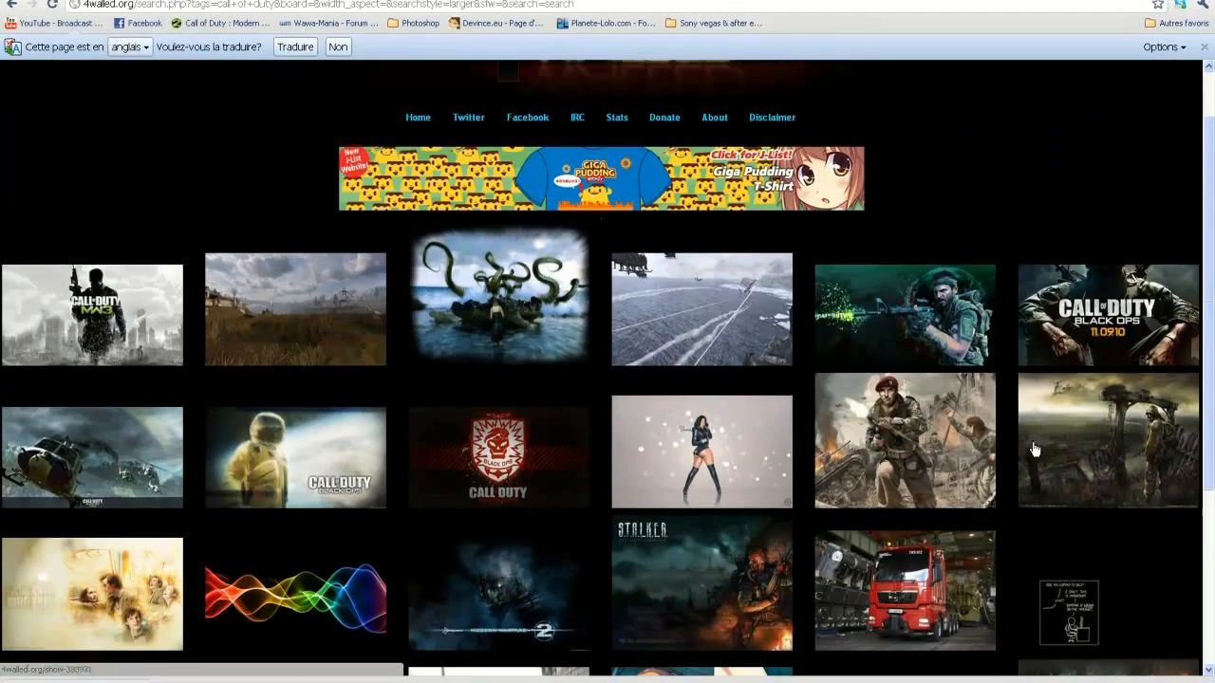
scroll(415, 439, down, 5)
scroll(417, 438, down, 2)
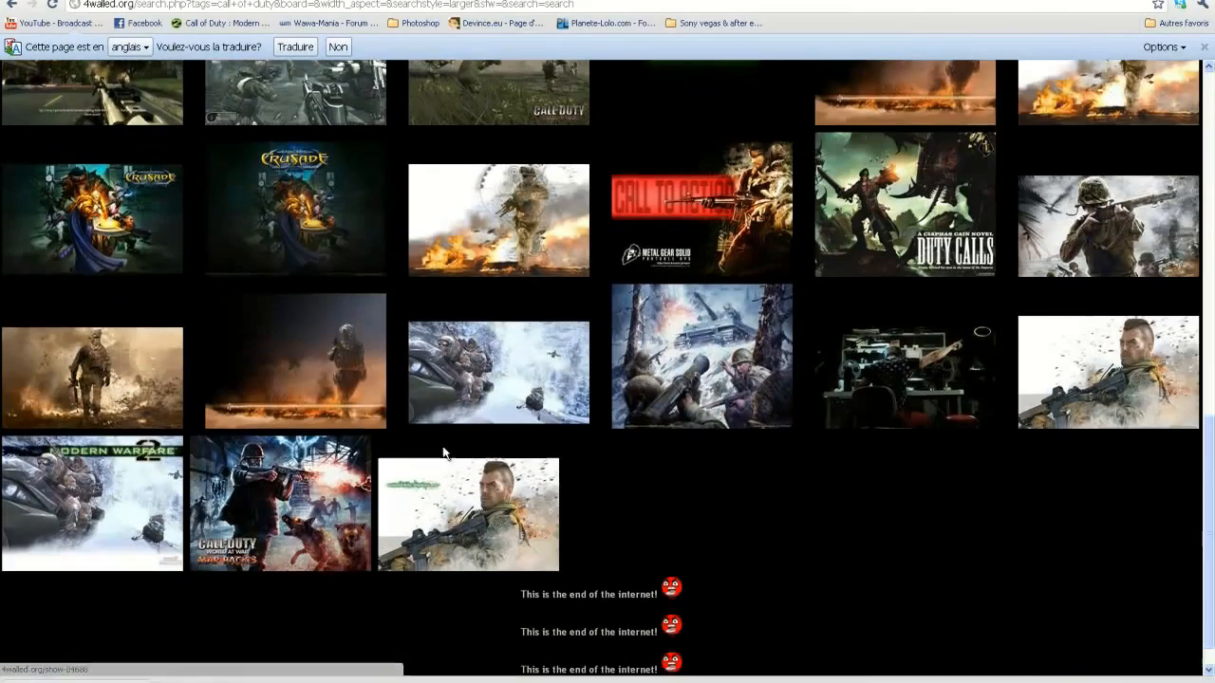
right_click(333, 379)
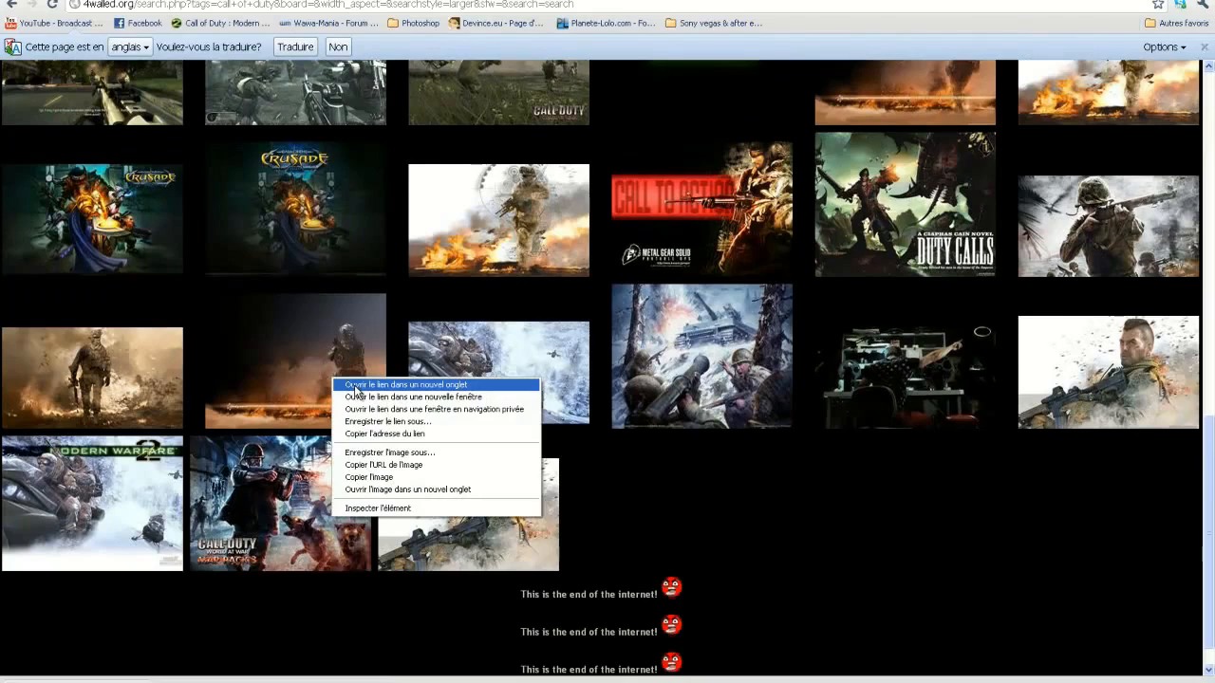
click(357, 385)
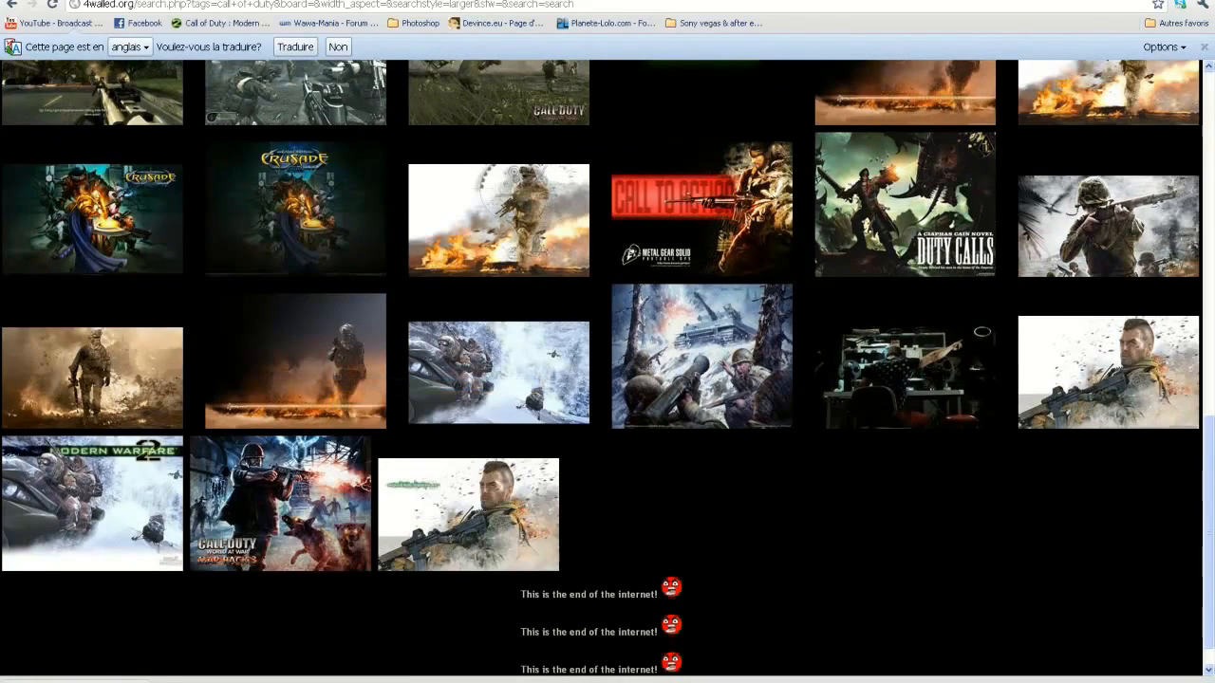
key(ctrl+Tab)
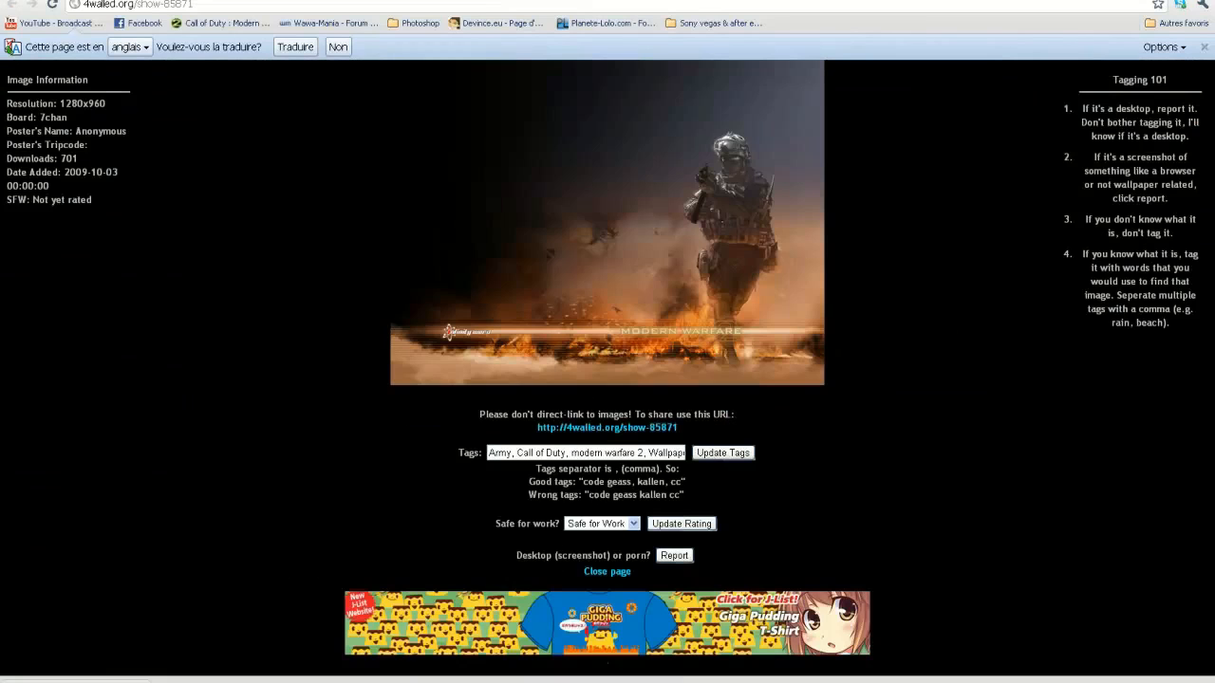
click(612, 154)
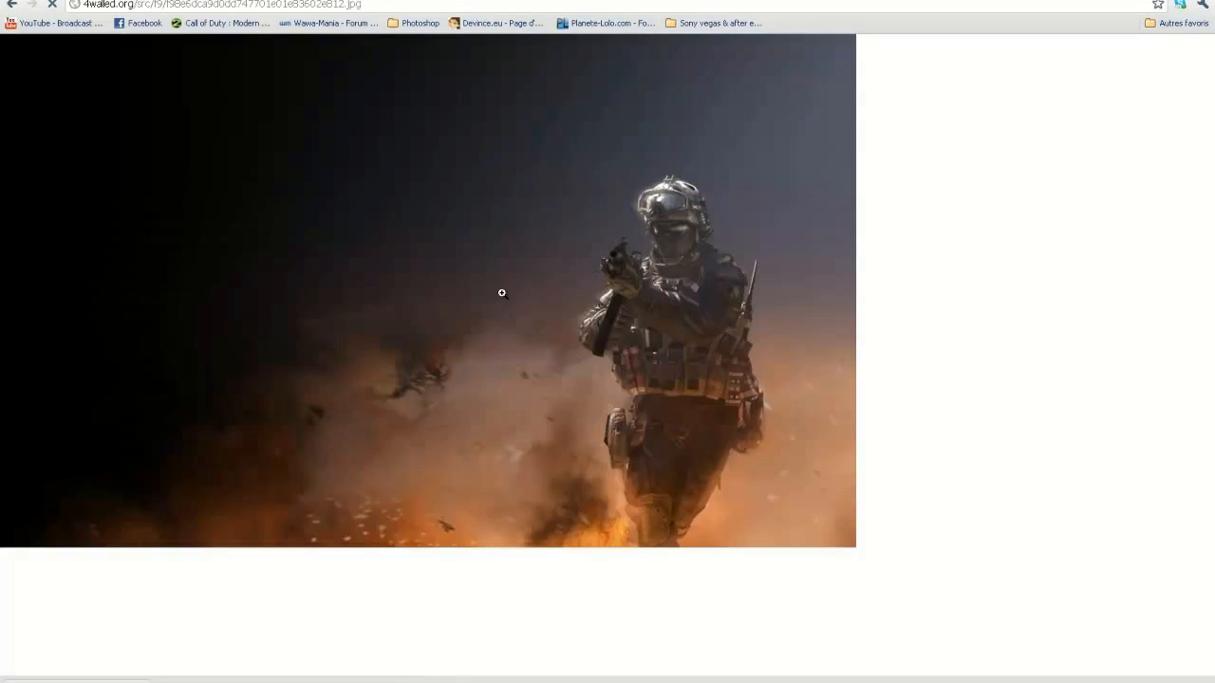
Save the full-size soldier wallpaper to the Downloads folder.
right_click(434, 228)
click(446, 236)
click(373, 220)
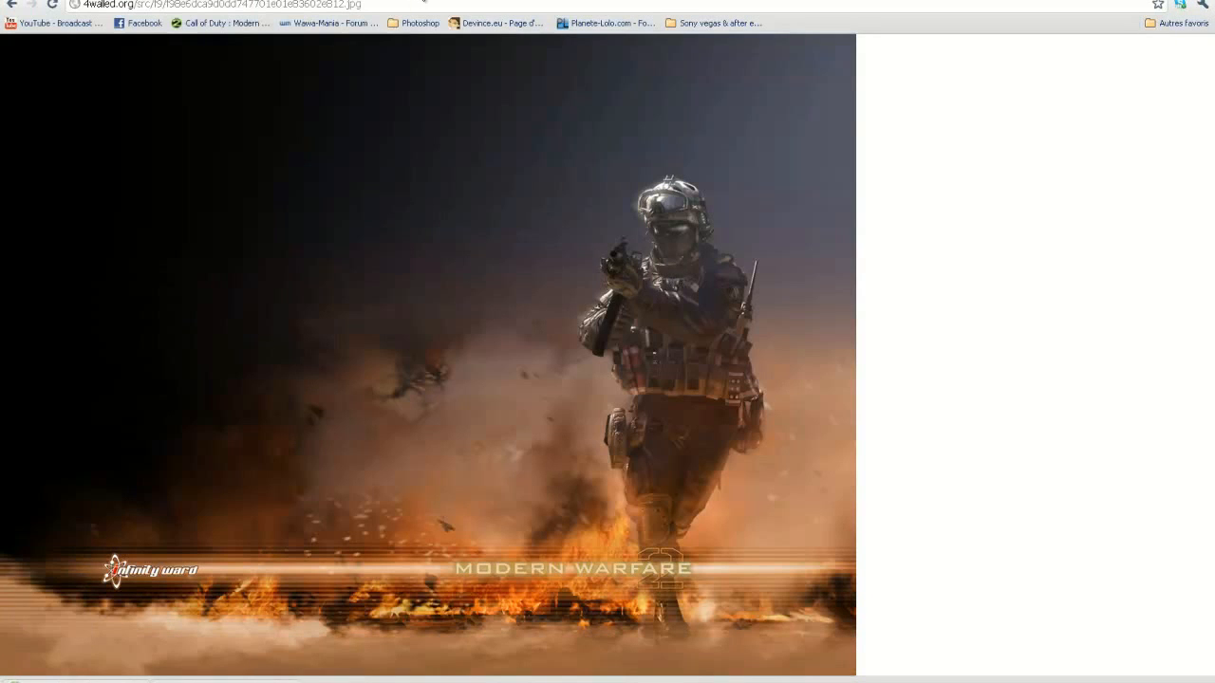
Switch to the Downloads folder and open the saved soldier wallpaper in Photoshop.
click(424, 0)
click(424, 0)
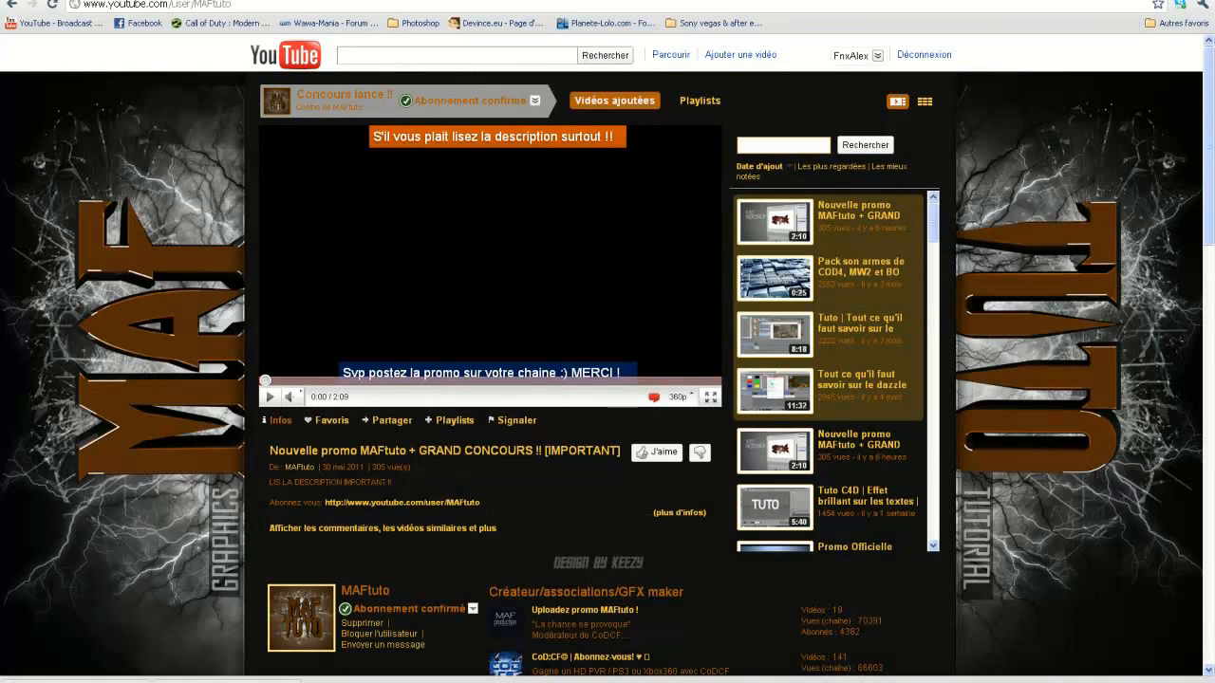
key(alt+Tab)
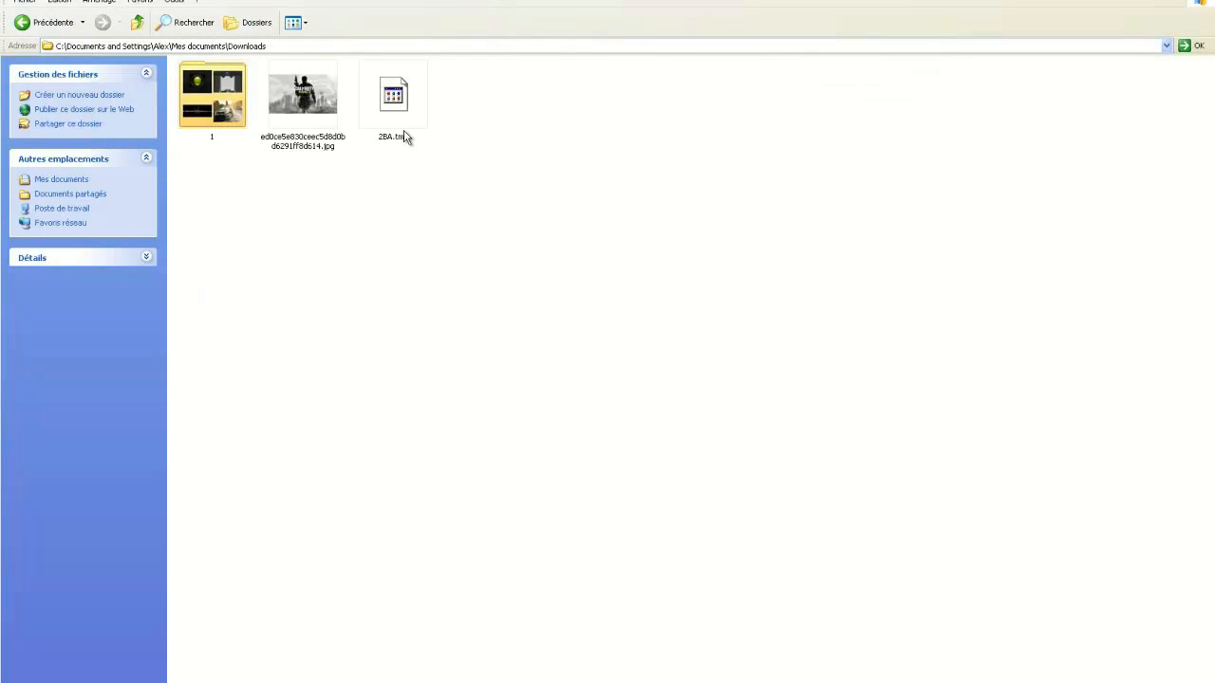
right_click(369, 111)
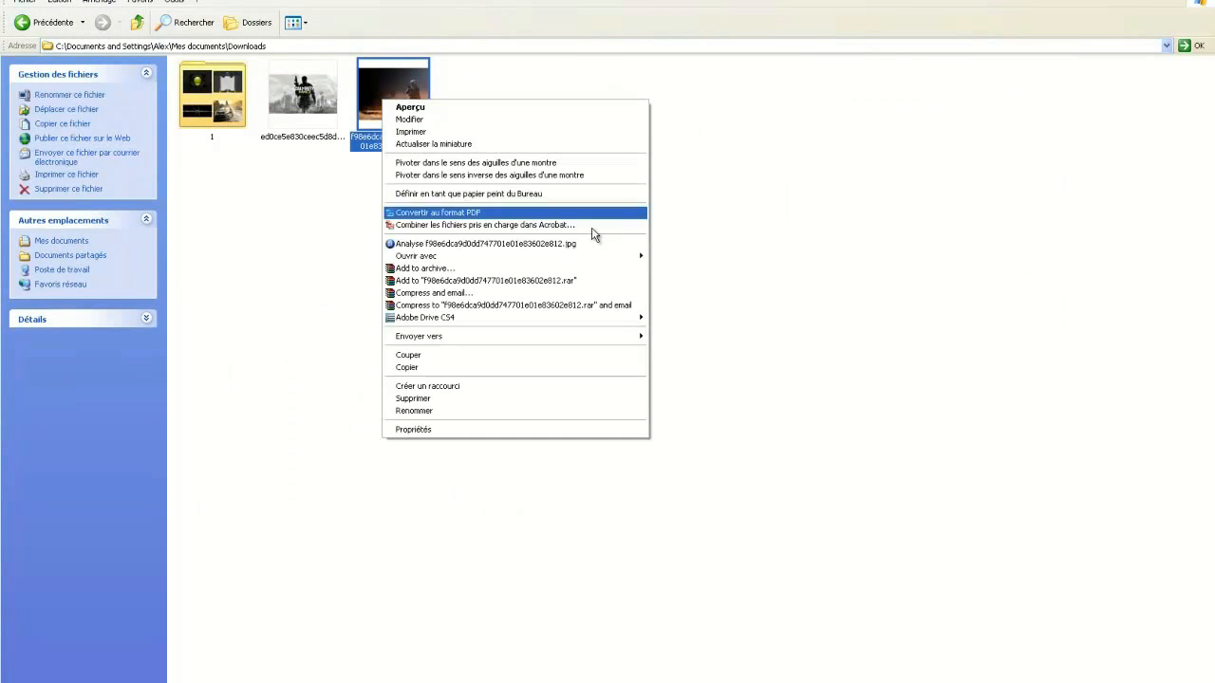
mouse_move(641, 253)
click(738, 312)
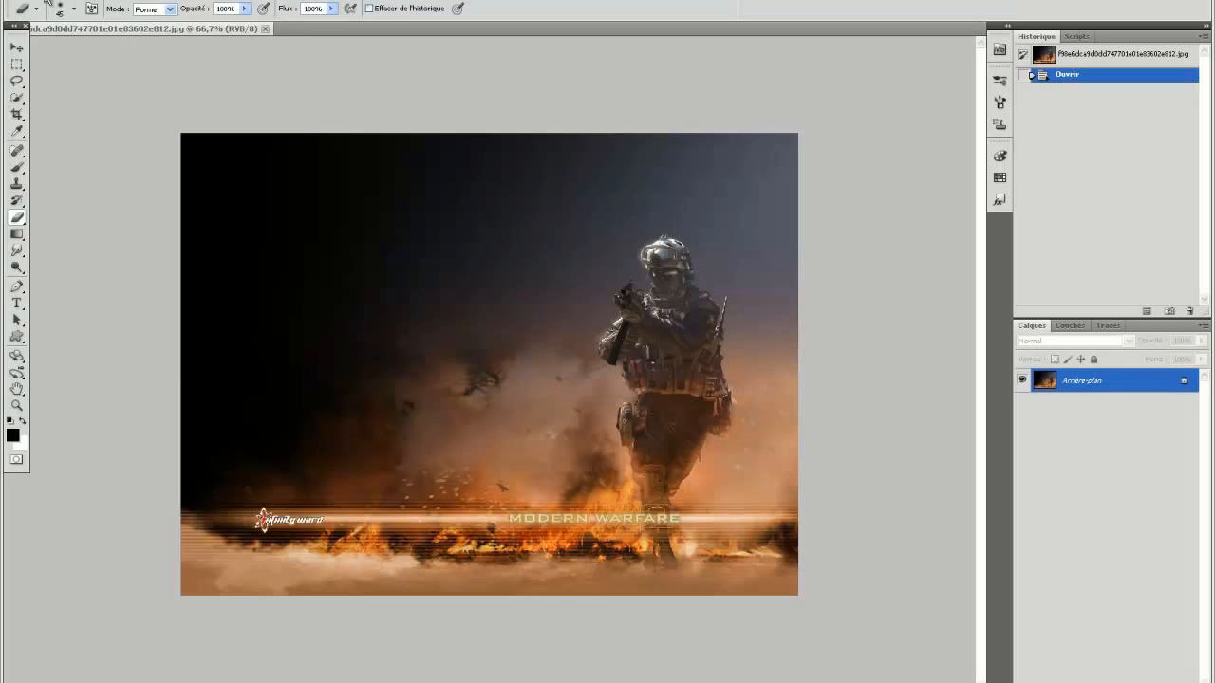
Create a new RGB document of 850 x 250 pixels at 72 pixels per inch with a white background.
click(47, 2)
click(49, 2)
click(454, 224)
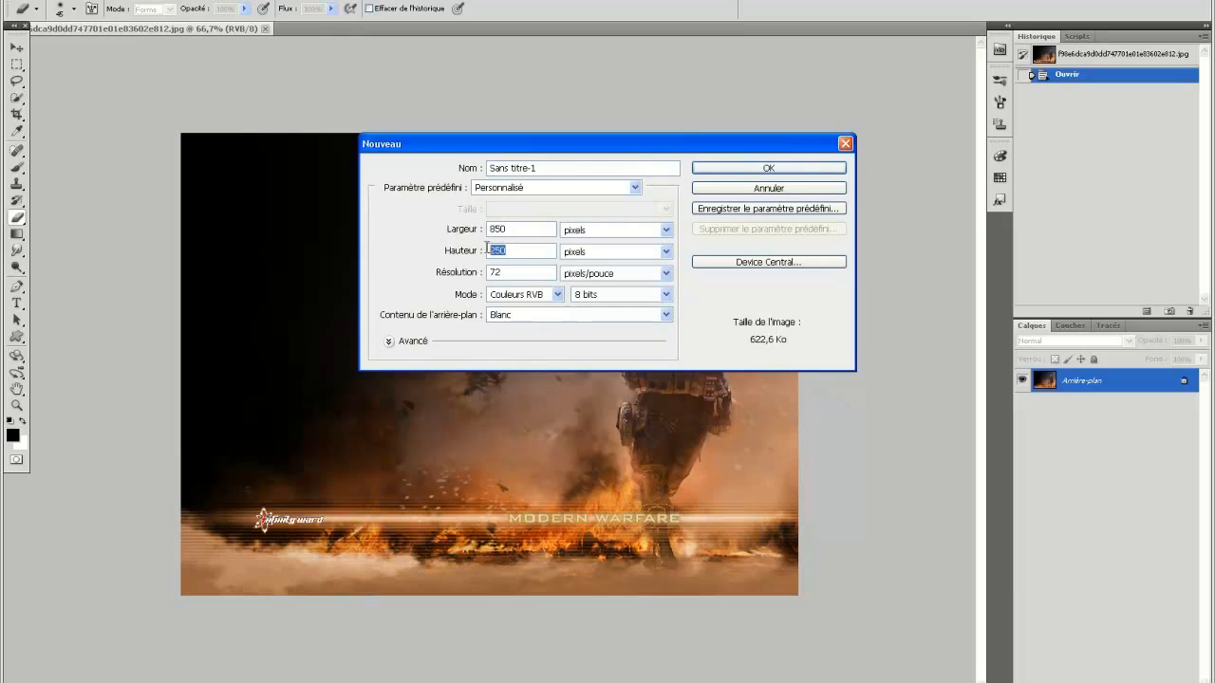
click(746, 169)
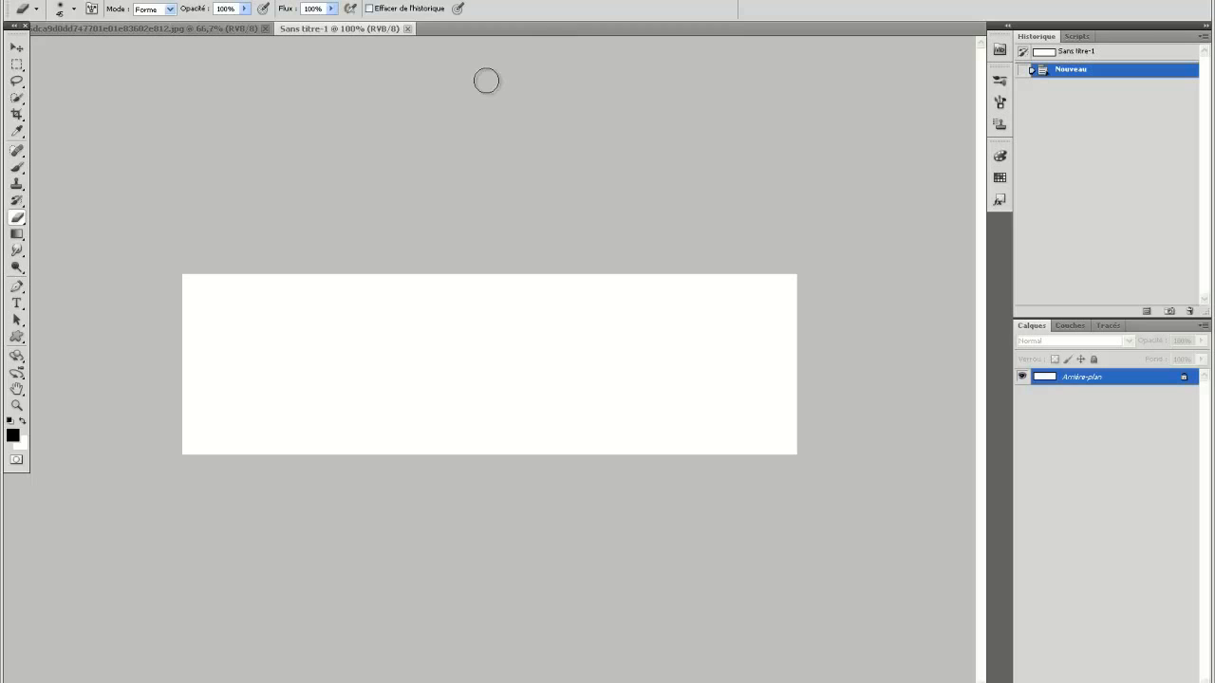
Copy the entire soldier wallpaper and paste it into the blank banner document.
click(169, 28)
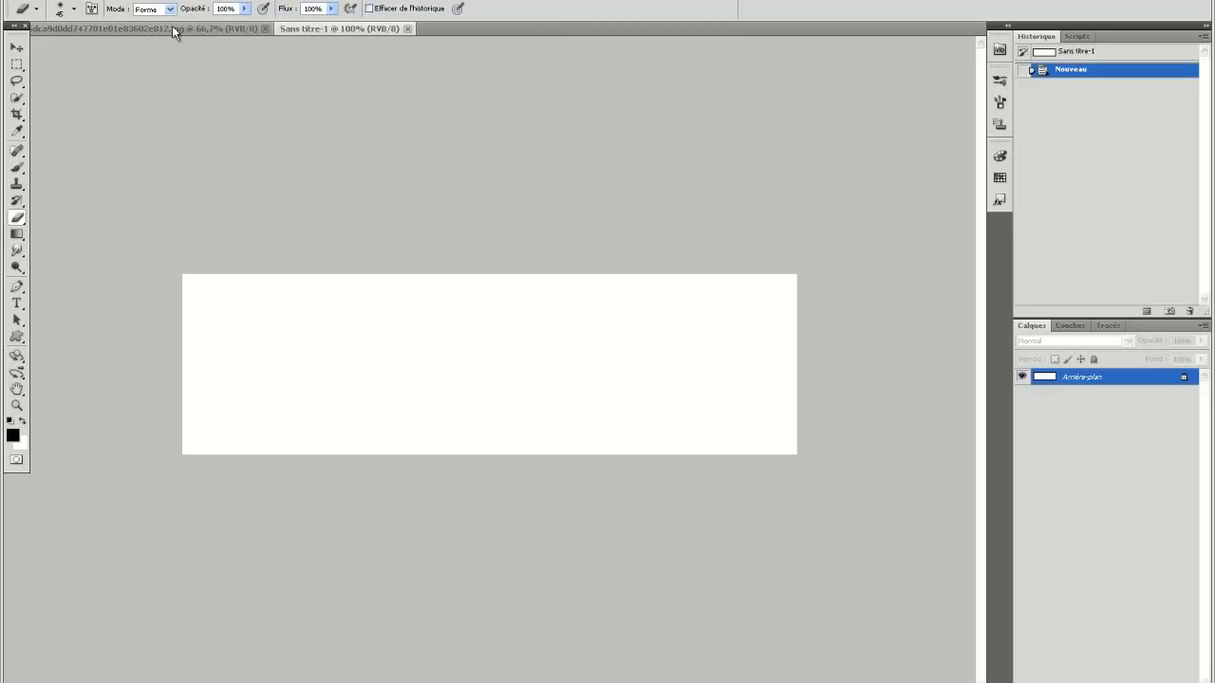
key(ctrl+a)
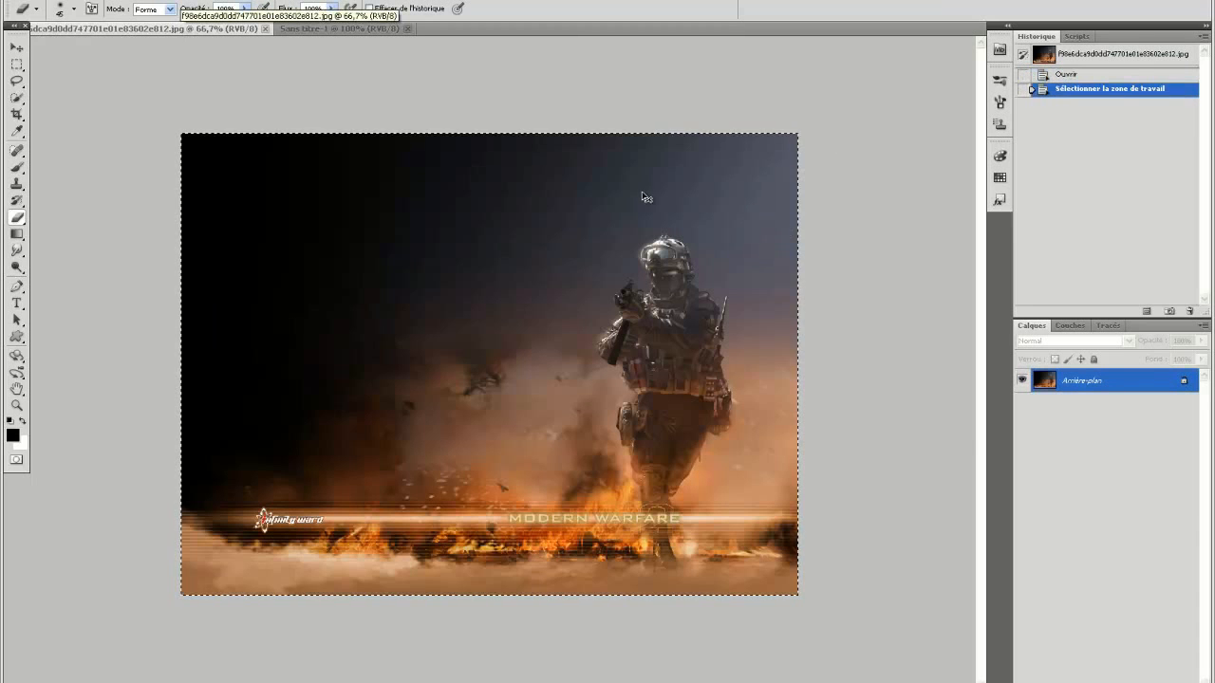
click(342, 28)
key(ctrl+v)
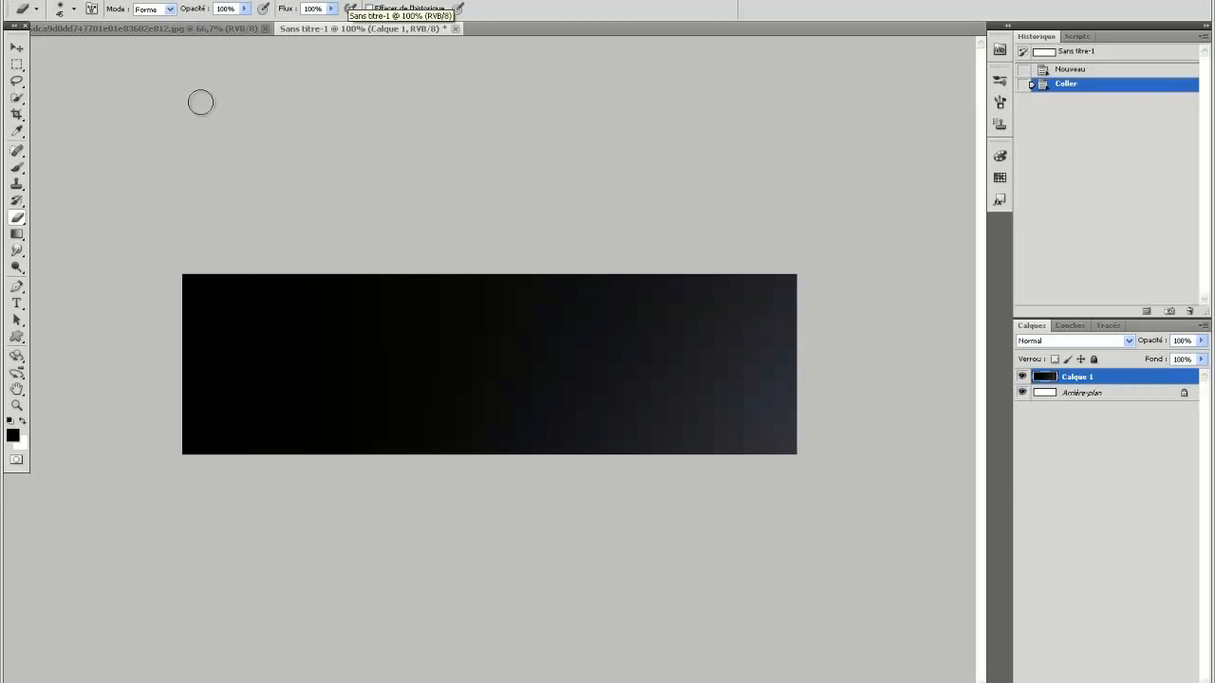
Move the pasted wallpaper so the soldier's head and upper body sit near the middle of the banner.
click(15, 53)
drag(640, 413, 285, 285)
drag(498, 448, 456, 346)
Scale the soldier layer proportionally to 72.80% with Free Transform and reposition it within the banner.
click(84, 1)
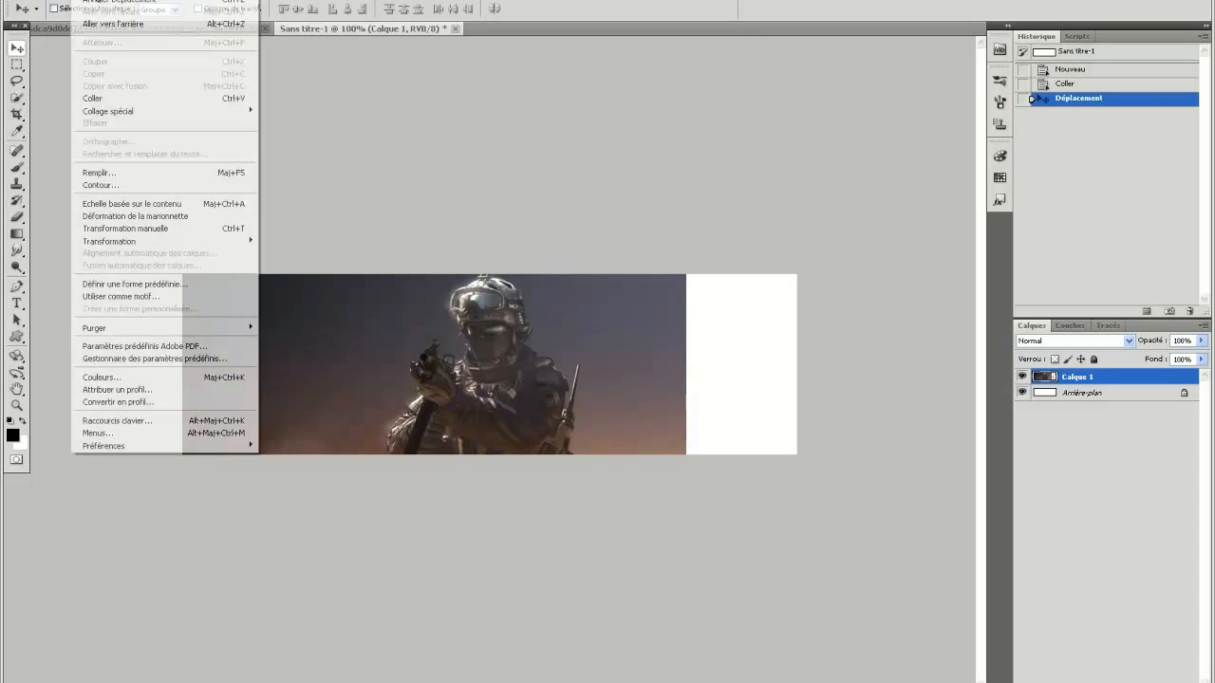
click(177, 231)
drag(690, 116, 438, 304)
drag(299, 430, 512, 270)
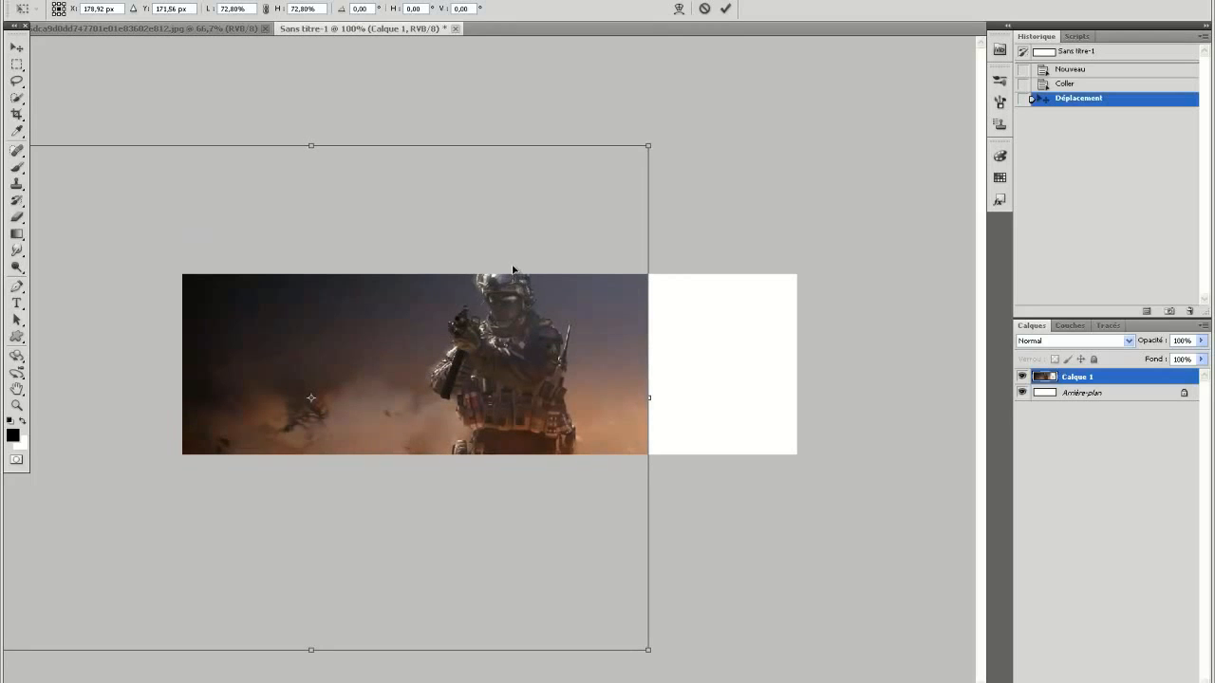
click(727, 9)
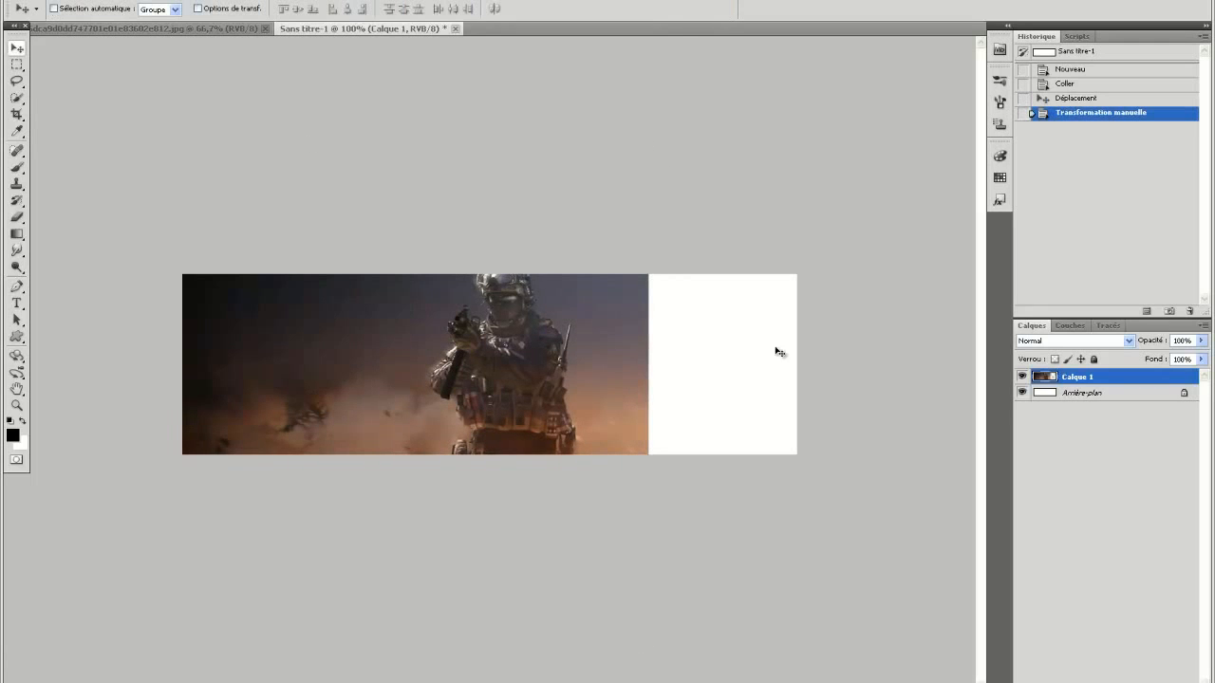
Duplicate the soldier layer and position the copy beneath the original so its smoky background fills the banner's blank area.
right_click(1141, 379)
click(1054, 427)
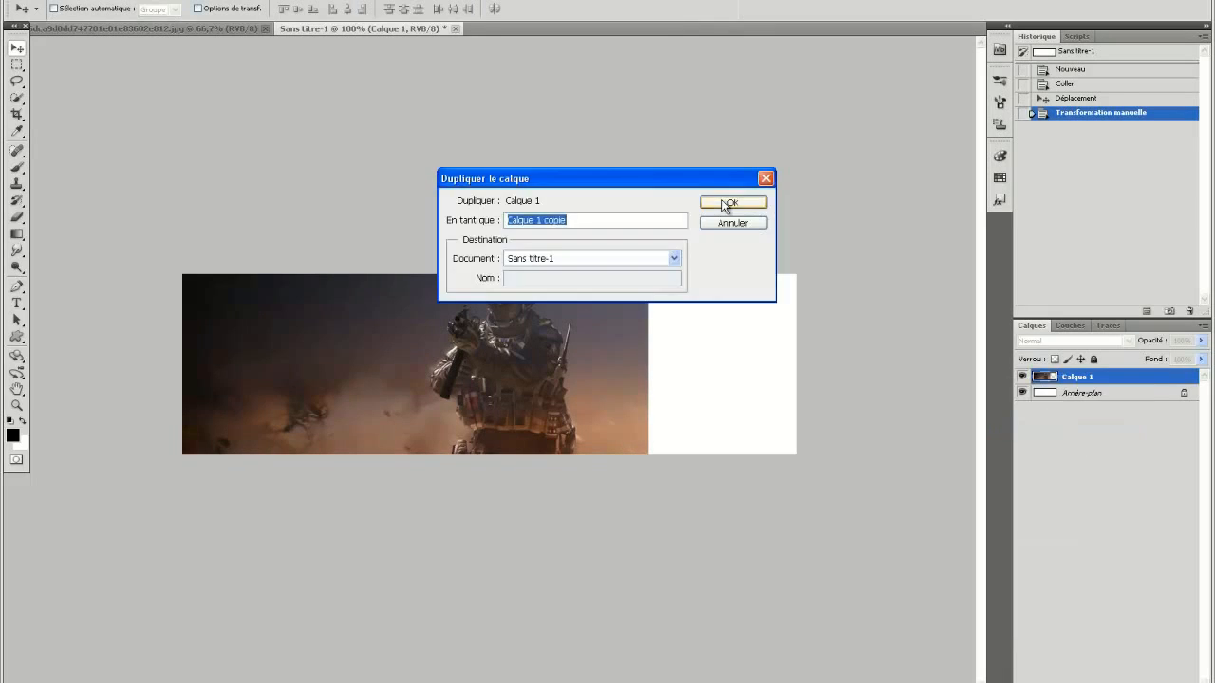
click(731, 201)
drag(284, 462, 760, 381)
drag(550, 410, 486, 442)
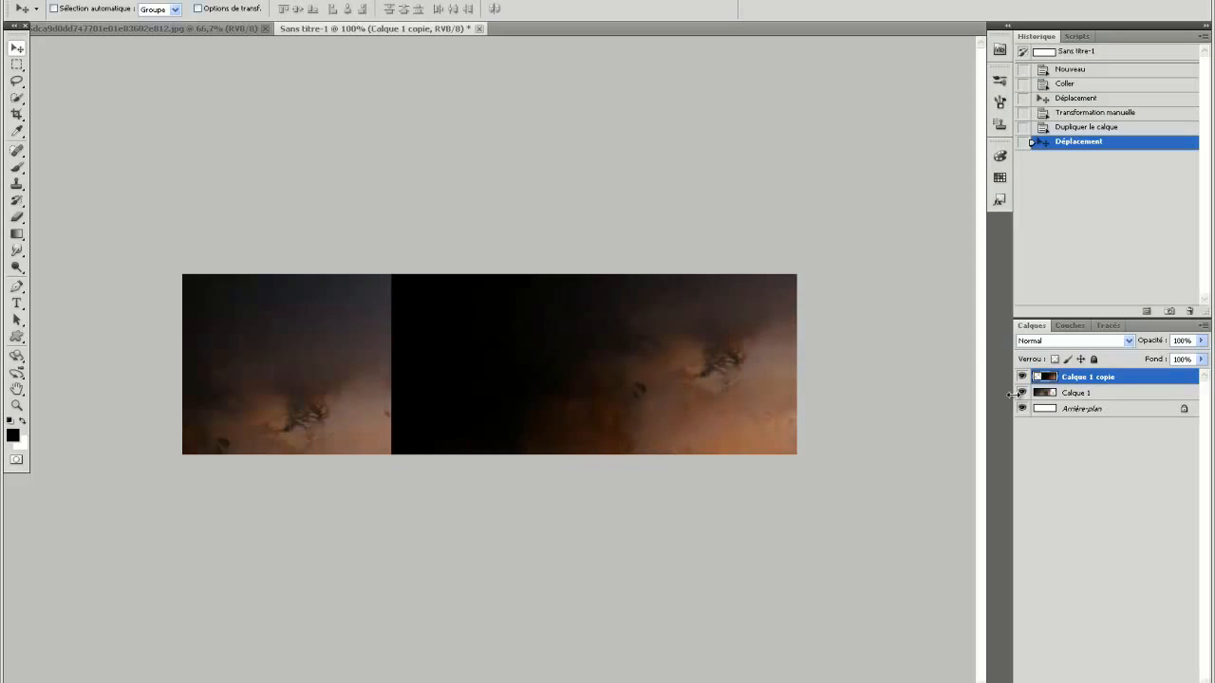
drag(1164, 378, 1163, 400)
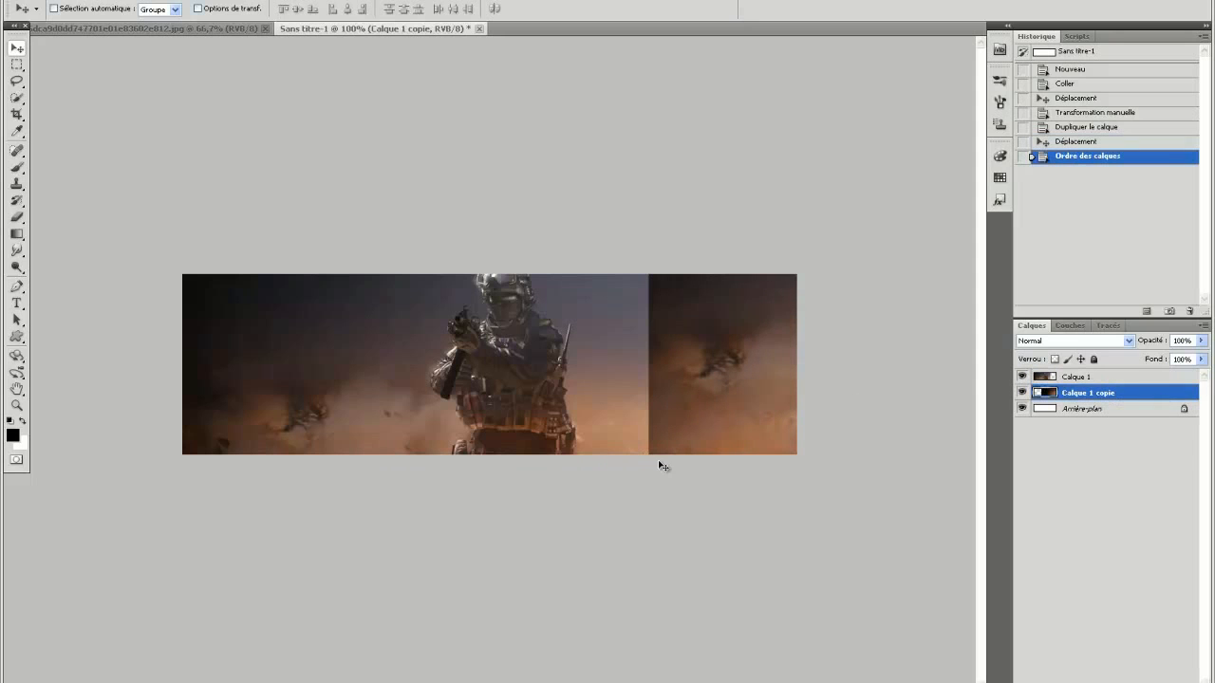
drag(704, 443, 685, 443)
Erase the hard edge of Calque 1 beside the soldier with a soft 114 px Eraser to blend both layers.
click(1117, 378)
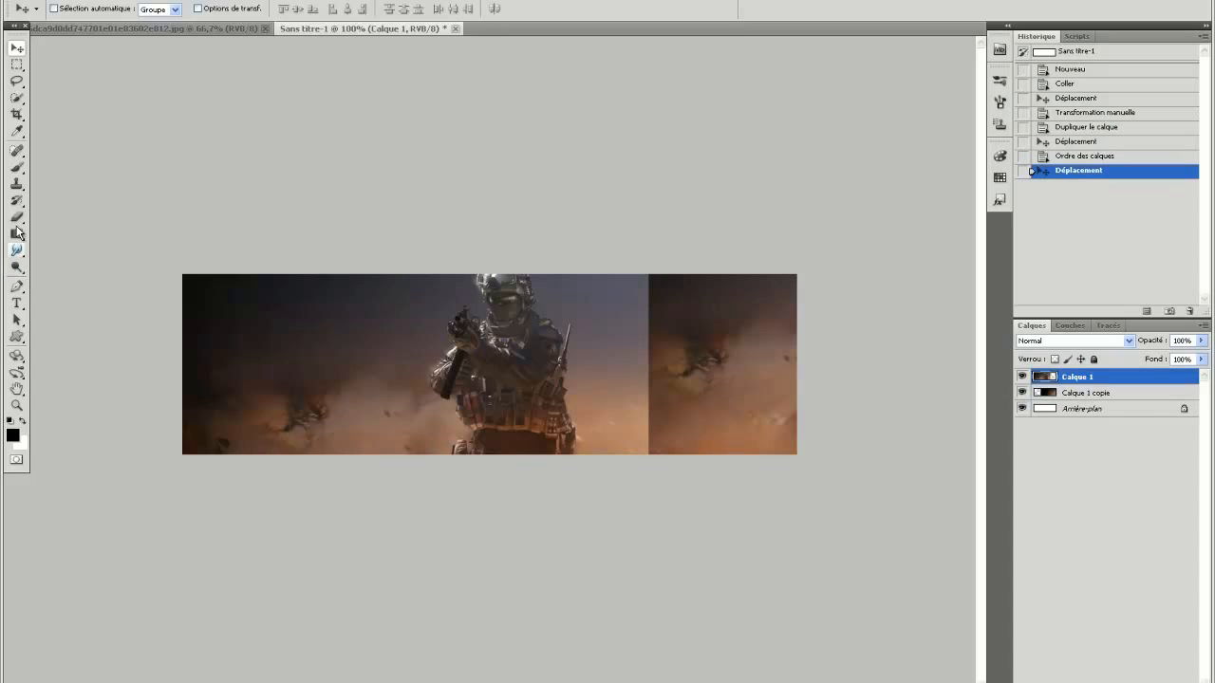
click(16, 218)
click(74, 9)
mouse_move(664, 415)
mouse_down()
mouse_move(645, 351)
mouse_move(664, 462)
mouse_move(637, 393)
mouse_move(631, 403)
mouse_move(658, 379)
mouse_move(647, 306)
mouse_up()
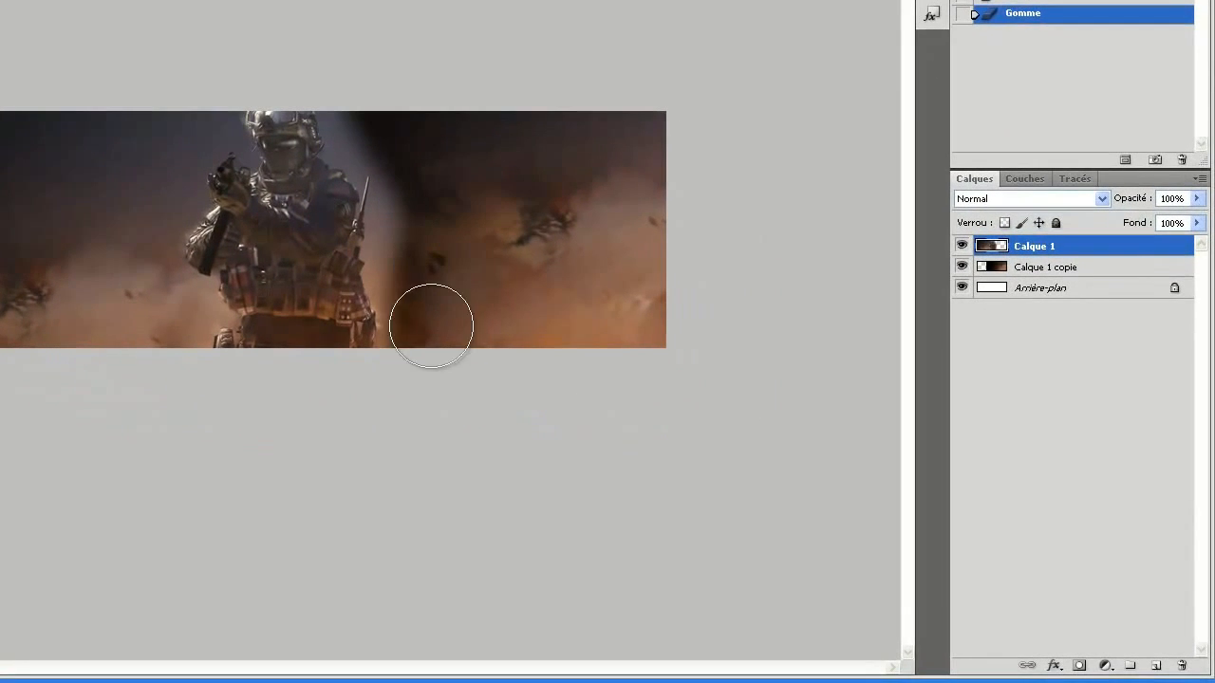
mouse_move(431, 326)
mouse_down()
mouse_move(426, 279)
mouse_move(433, 161)
mouse_move(422, 129)
mouse_move(387, 99)
mouse_move(384, 141)
mouse_move(371, 104)
mouse_move(381, 133)
mouse_move(376, 115)
mouse_move(402, 142)
mouse_up()
drag(403, 141, 442, 190)
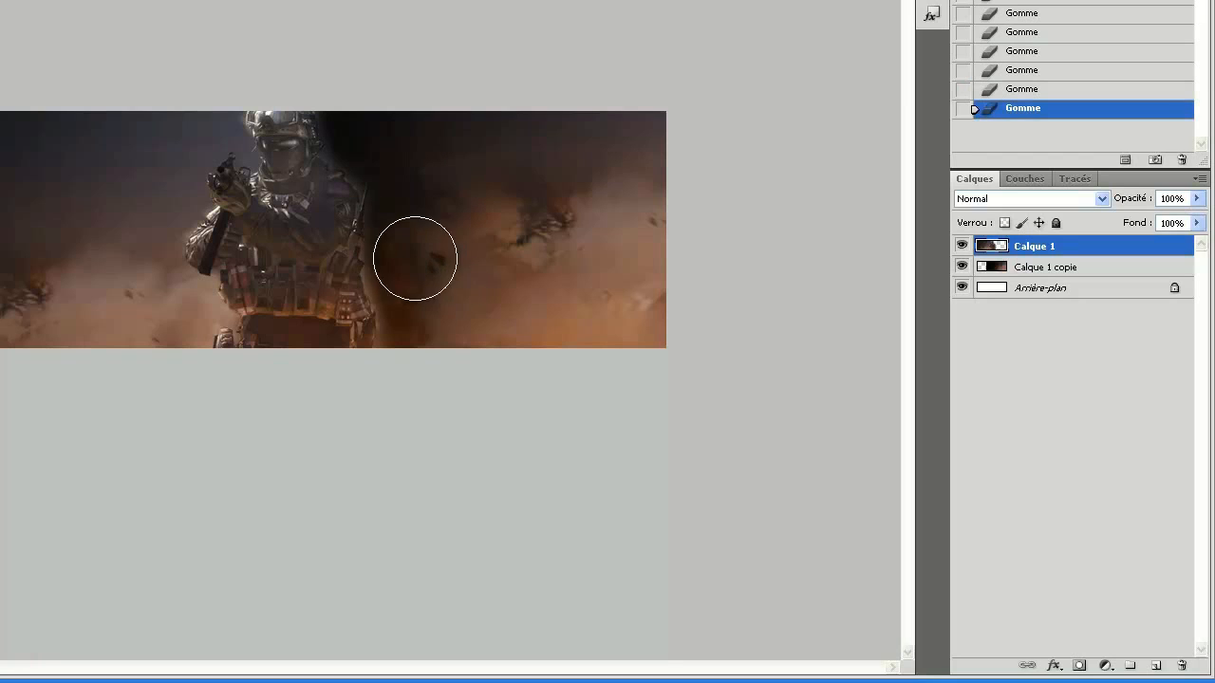
drag(415, 260, 431, 272)
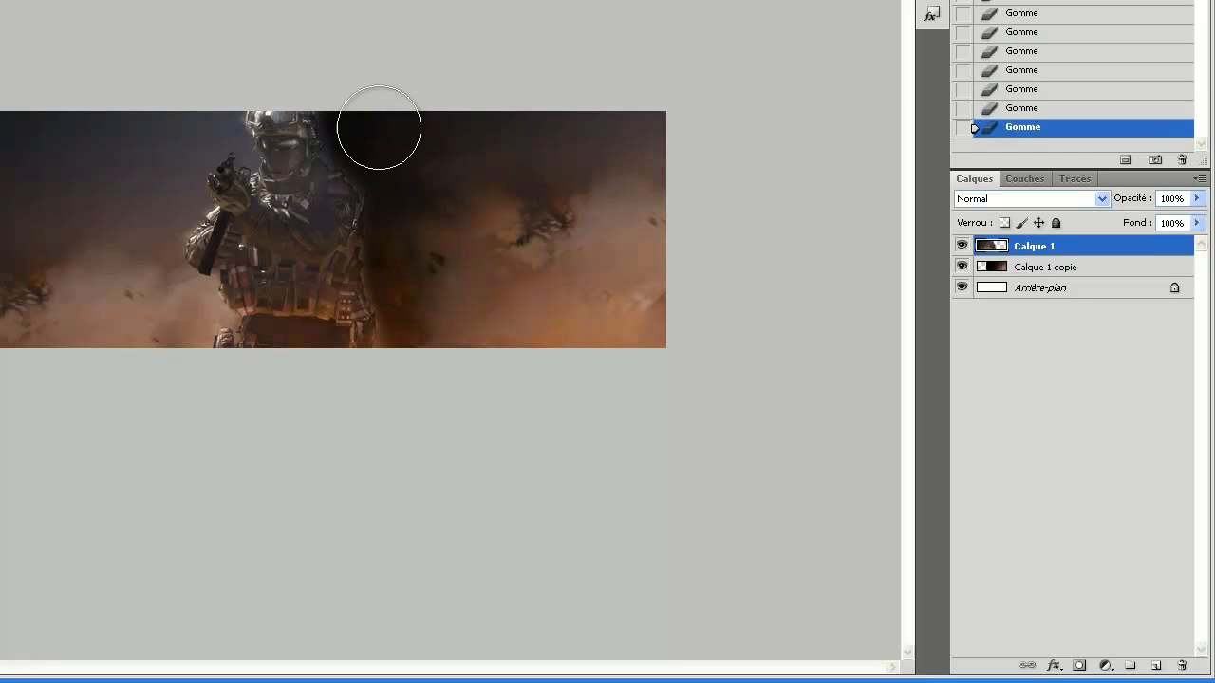
click(379, 127)
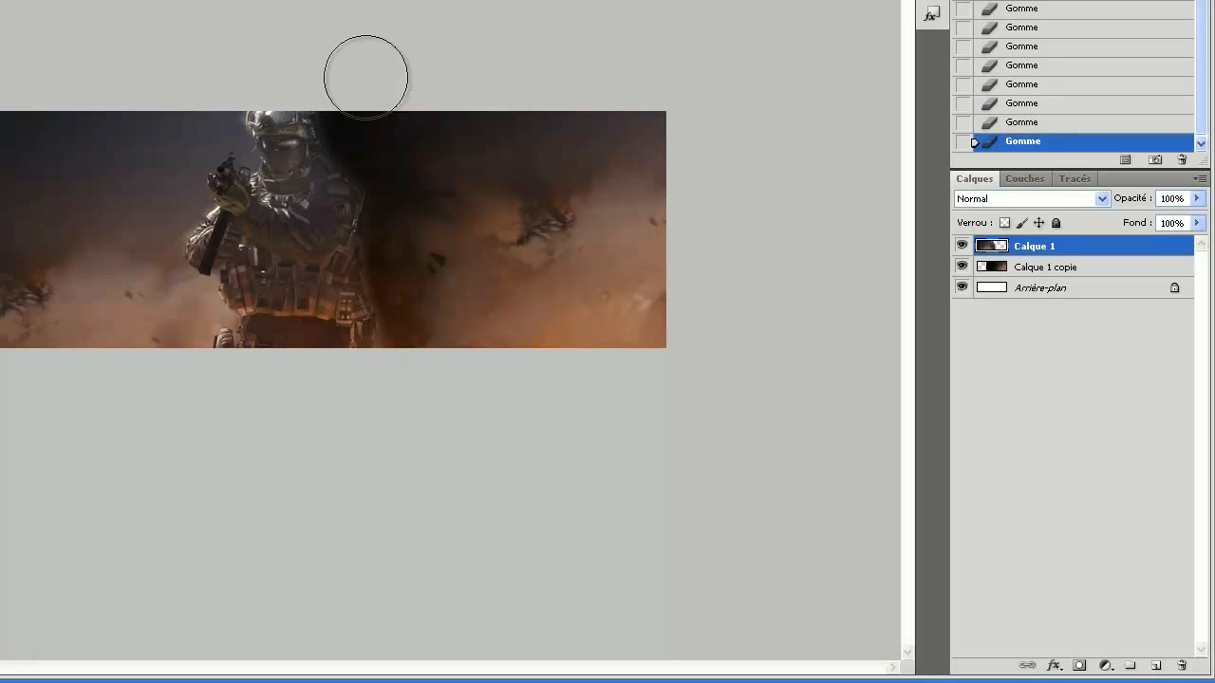
Shift Calque 1 to the right so the soldier stands right of the banner's centre.
shift+click(1079, 267)
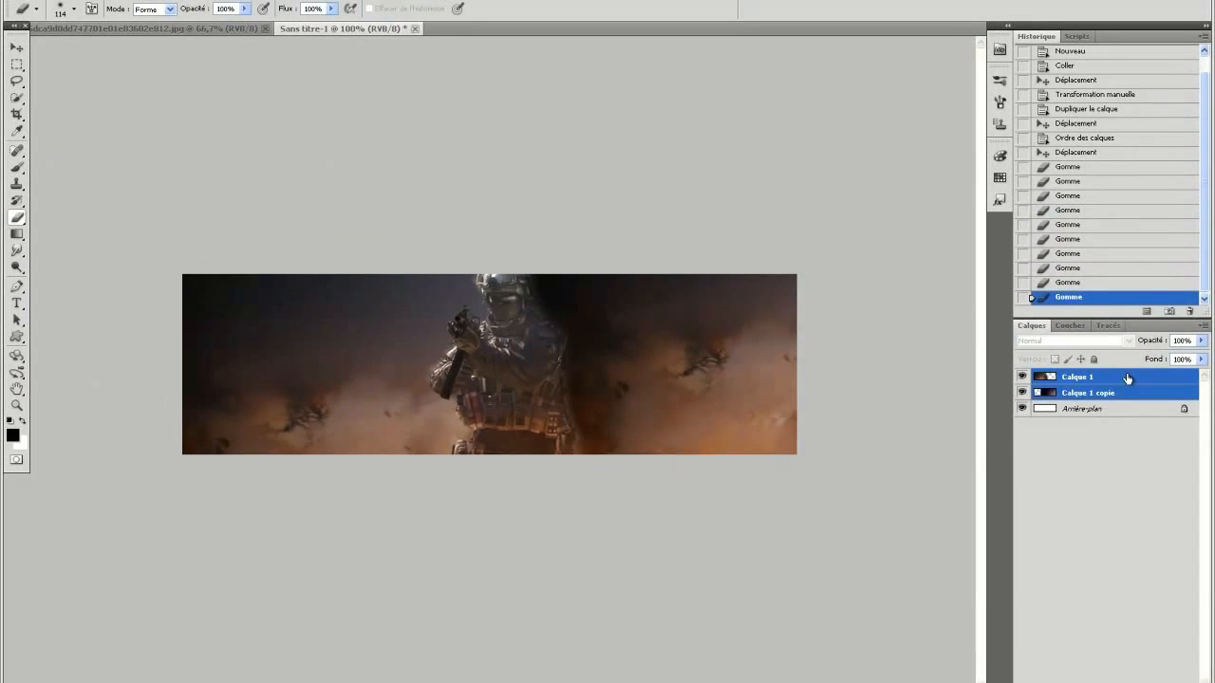
click(1127, 378)
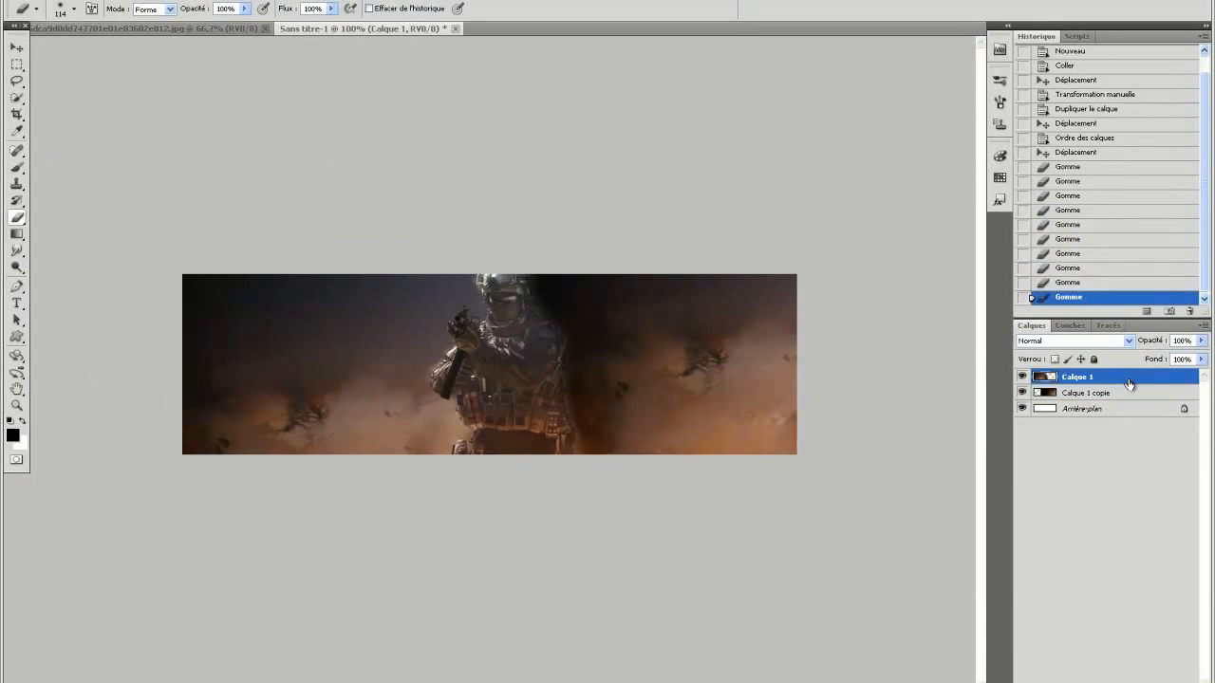
key(v)
drag(709, 384, 785, 379)
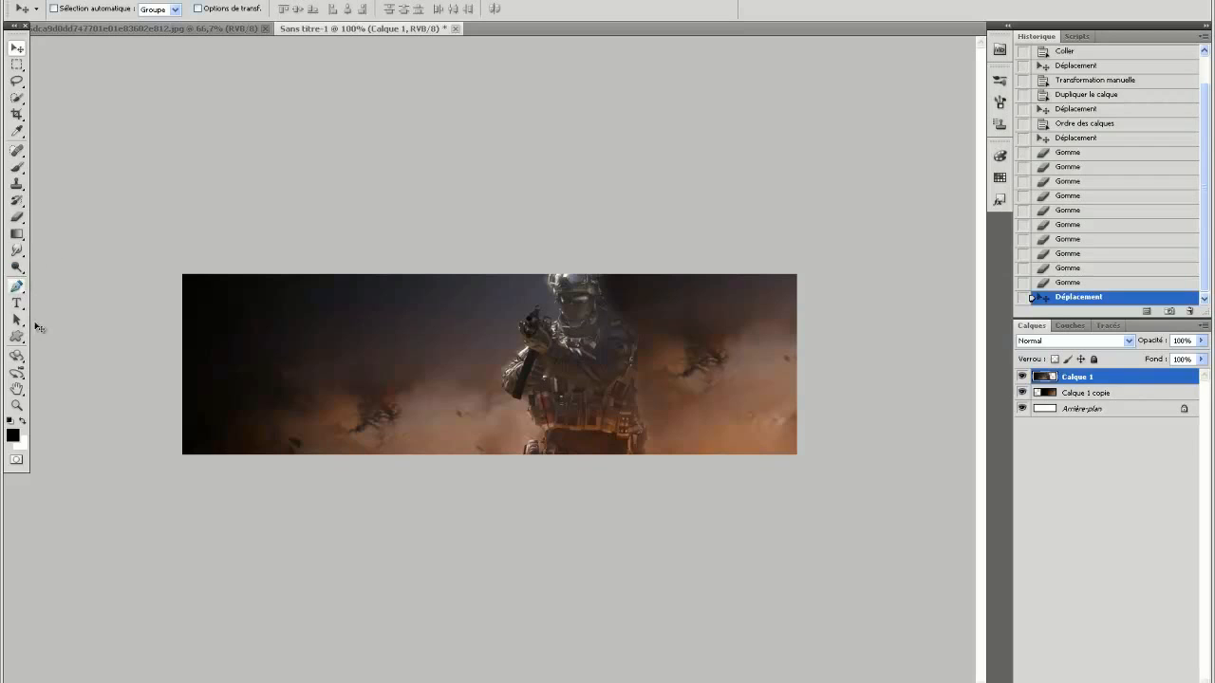
Smudge along the soldier's right edge with a 44 px textured brush at 50% strength to blend him into the background.
click(17, 252)
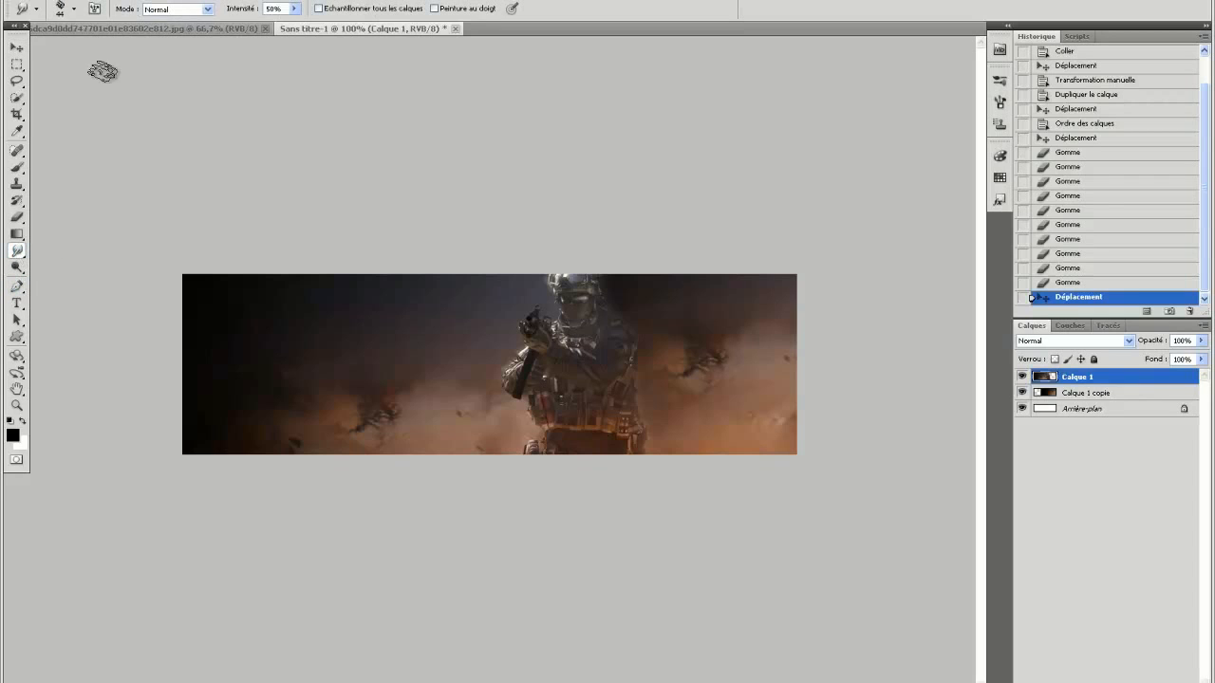
click(655, 459)
click(664, 442)
click(650, 410)
click(643, 393)
click(646, 382)
click(647, 373)
click(655, 358)
click(639, 338)
click(627, 321)
click(619, 301)
click(617, 292)
click(667, 274)
Smudge away the dark debris in the smoke to the left of the soldier.
drag(353, 432, 383, 416)
drag(412, 464, 393, 411)
mouse_move(405, 457)
mouse_down()
mouse_move(266, 426)
mouse_move(217, 454)
mouse_up()
mouse_move(217, 455)
mouse_down()
mouse_move(213, 366)
mouse_move(263, 421)
mouse_up()
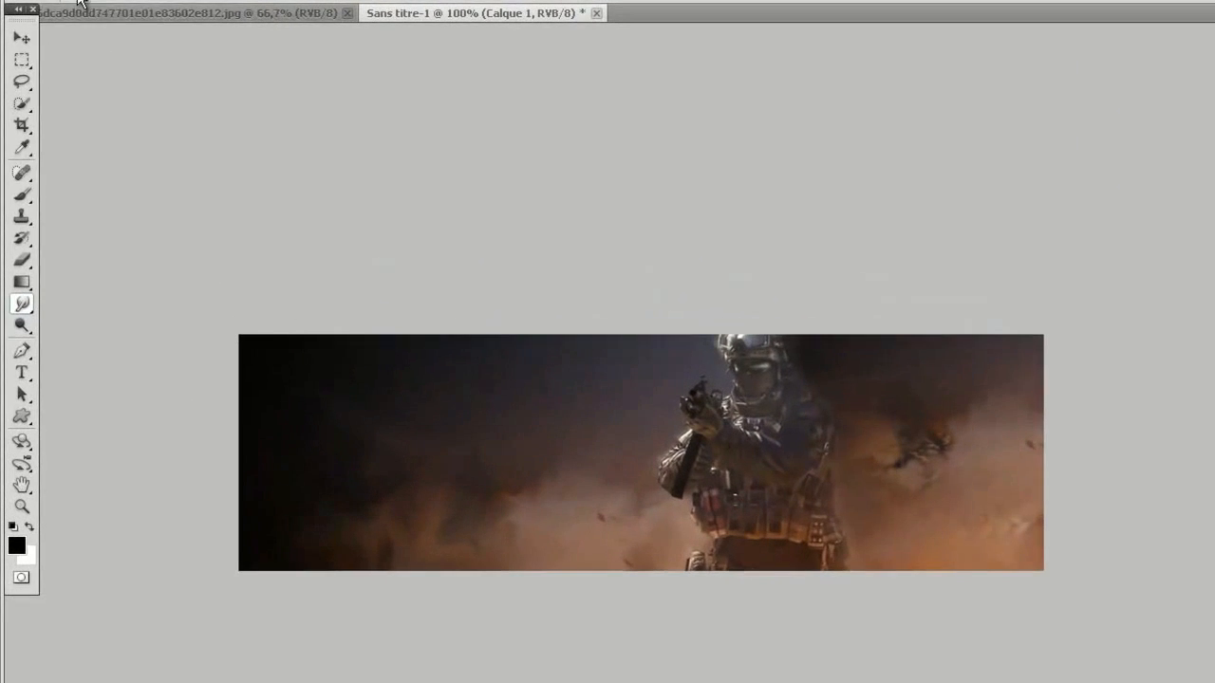
click(80, 3)
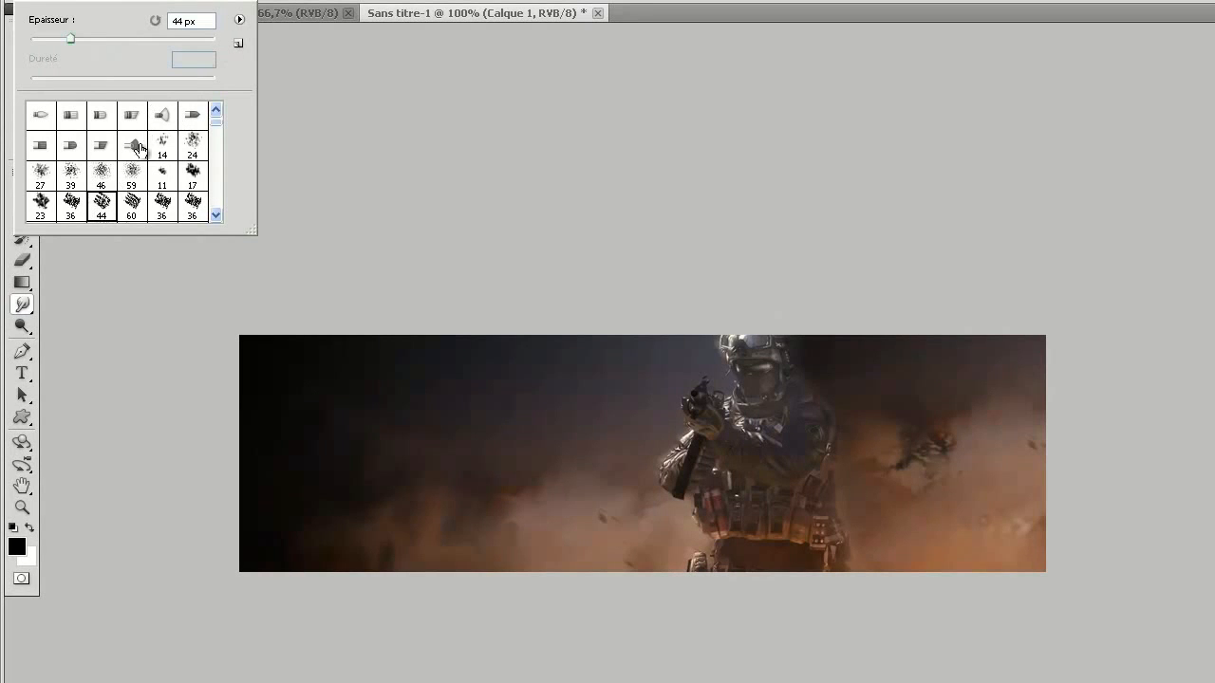
click(778, 10)
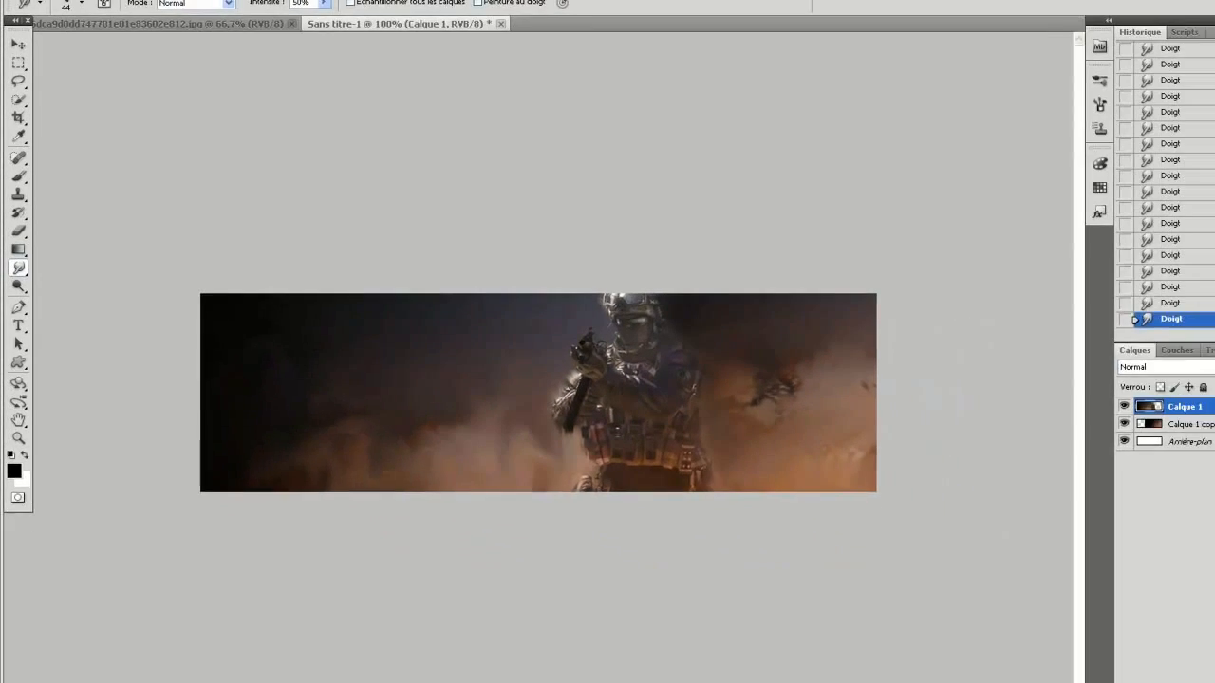
Add a gradient map adjustment layer above Calque 1 and set its blend mode to Lumière tamisée.
click(165, 2)
mouse_move(310, 105)
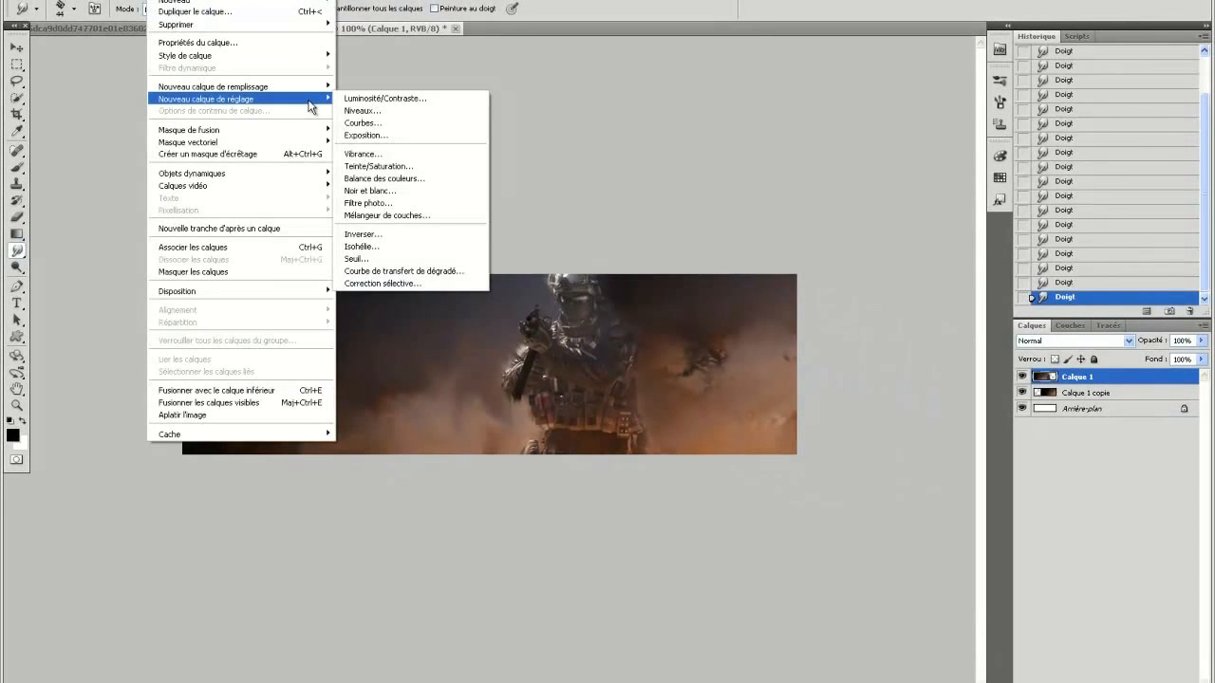
click(432, 272)
click(749, 210)
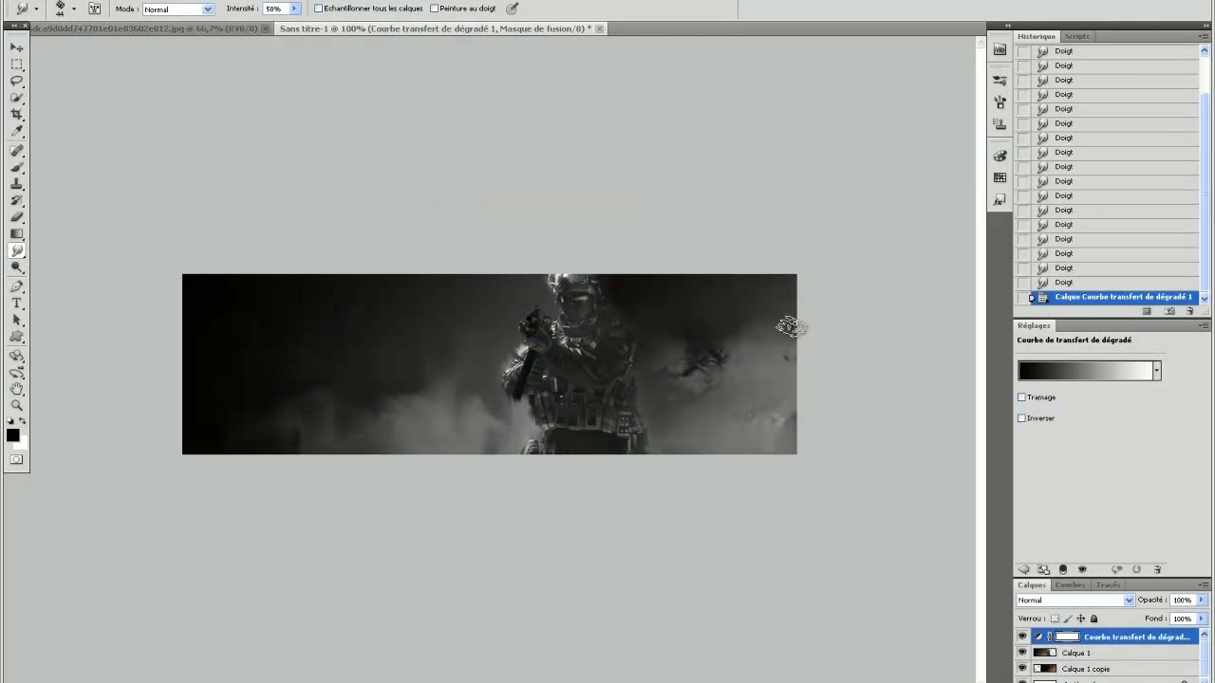
click(1104, 600)
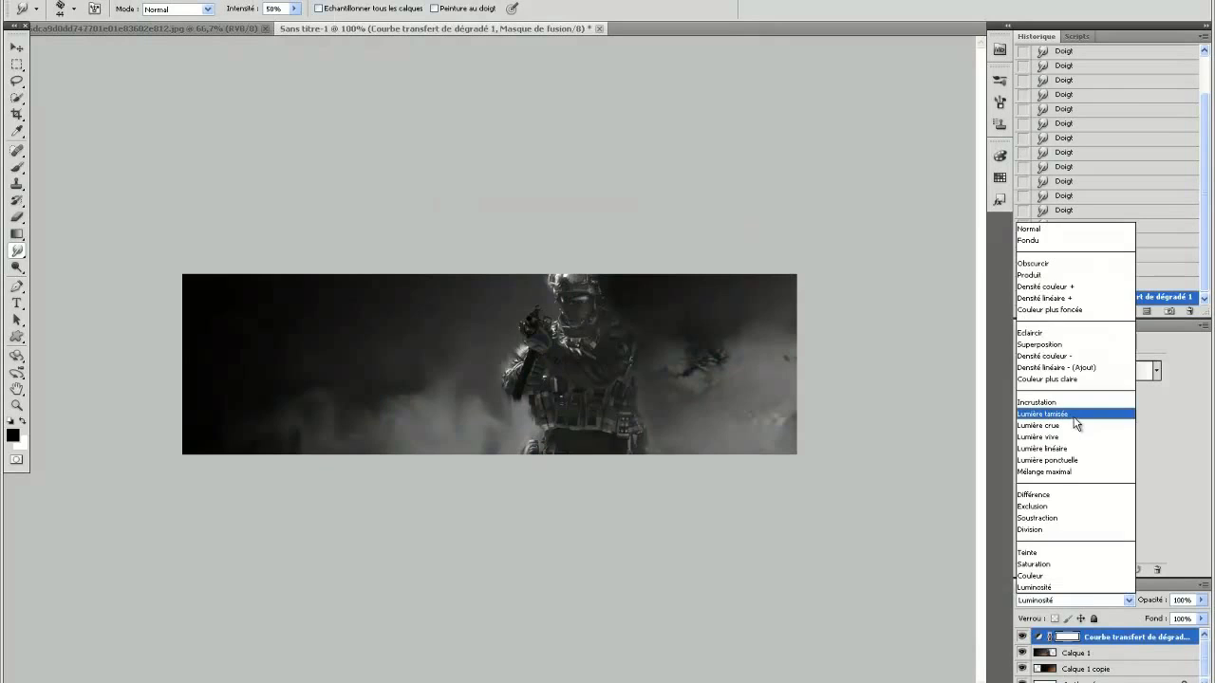
click(1067, 429)
Apply the Violet, orange preset gradient to the gradient map layer.
click(1073, 370)
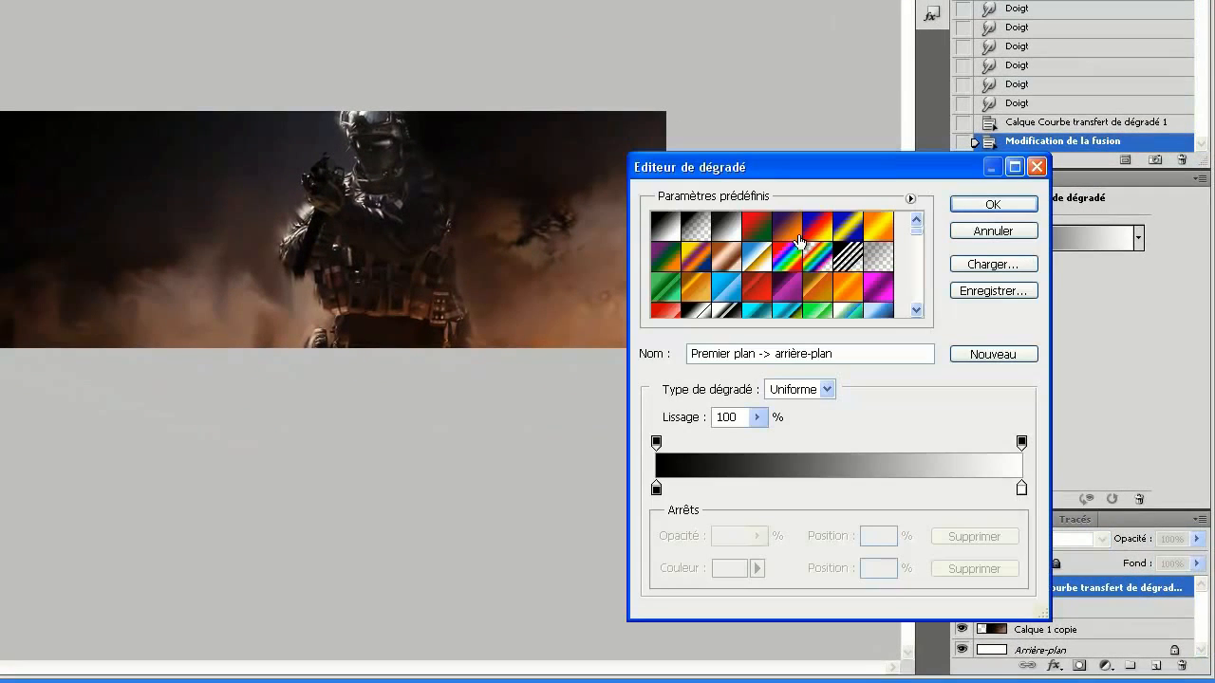
click(789, 232)
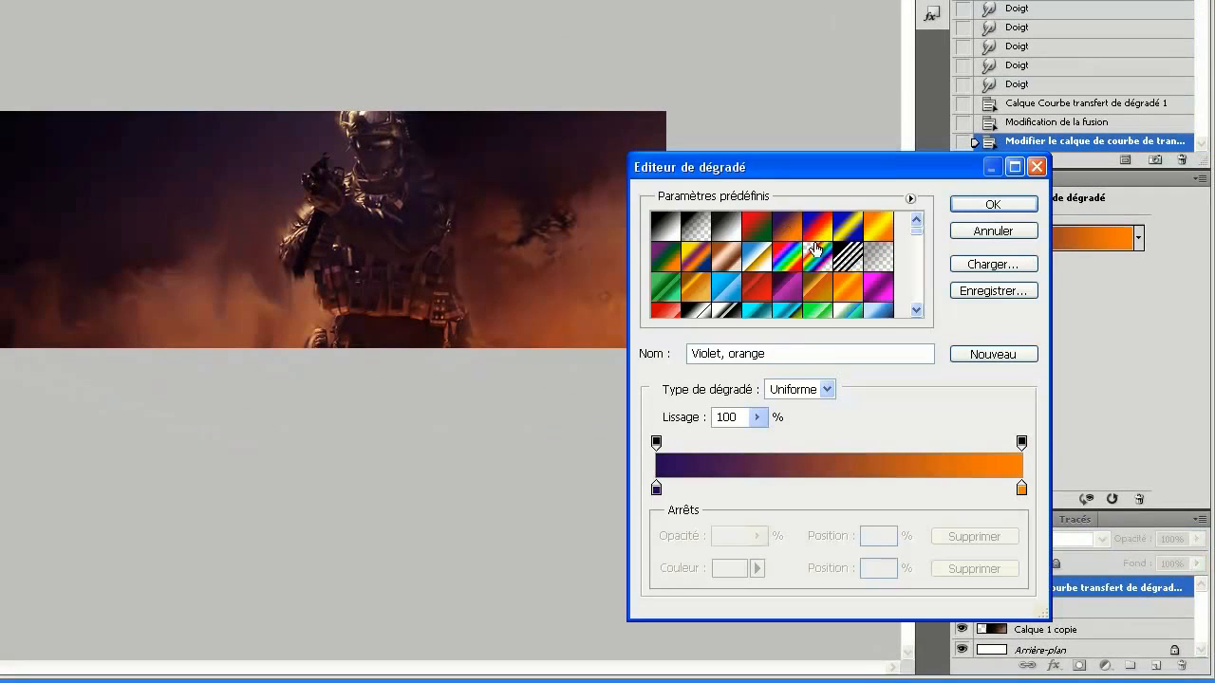
click(980, 205)
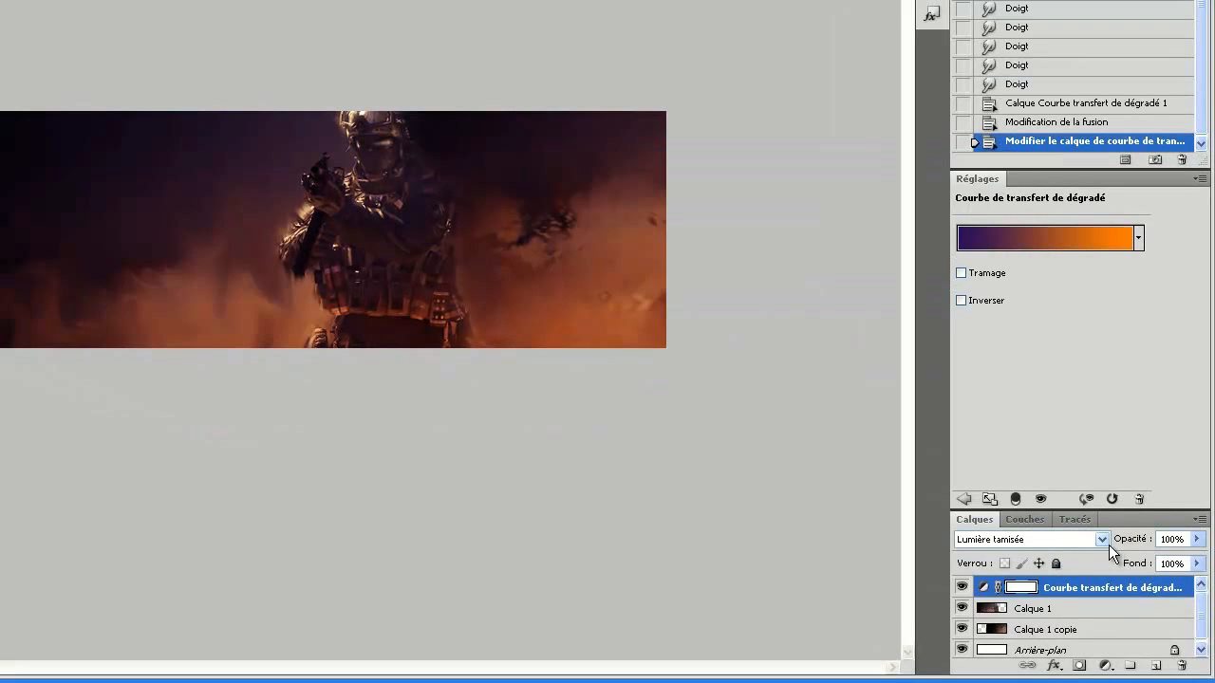
Lower the gradient map layer's opacity to 25% and collapse the adjustment settings.
text(50)
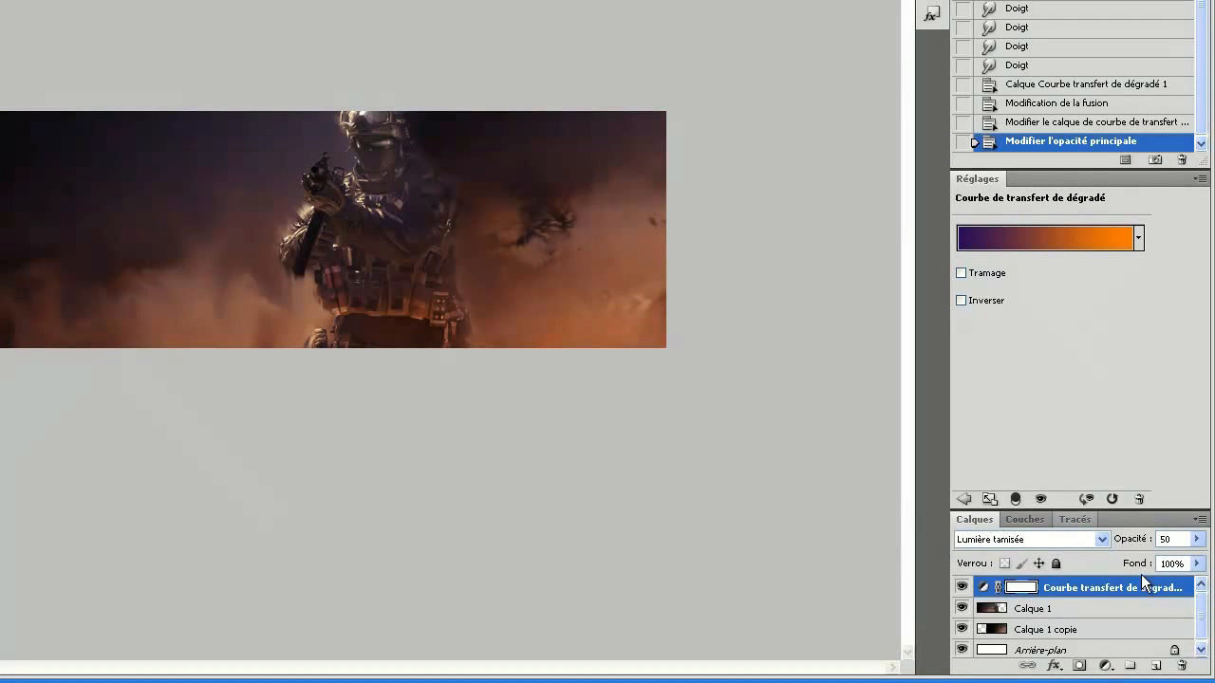
text(25)
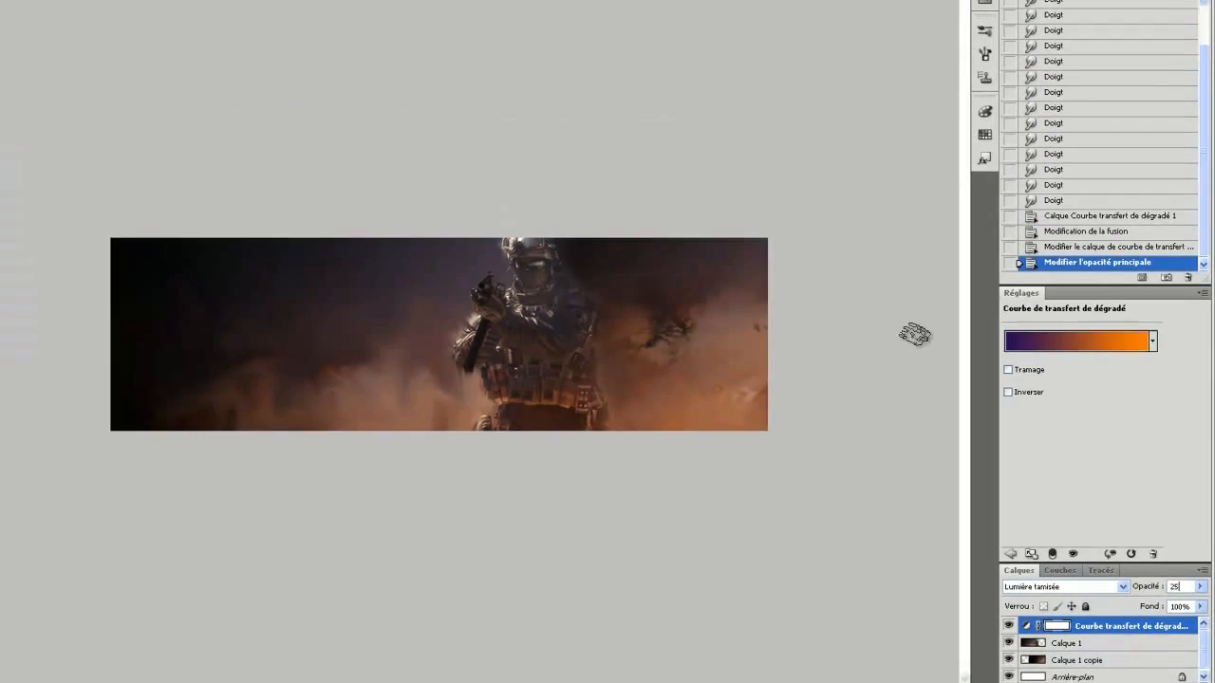
right_click(1023, 190)
click(949, 336)
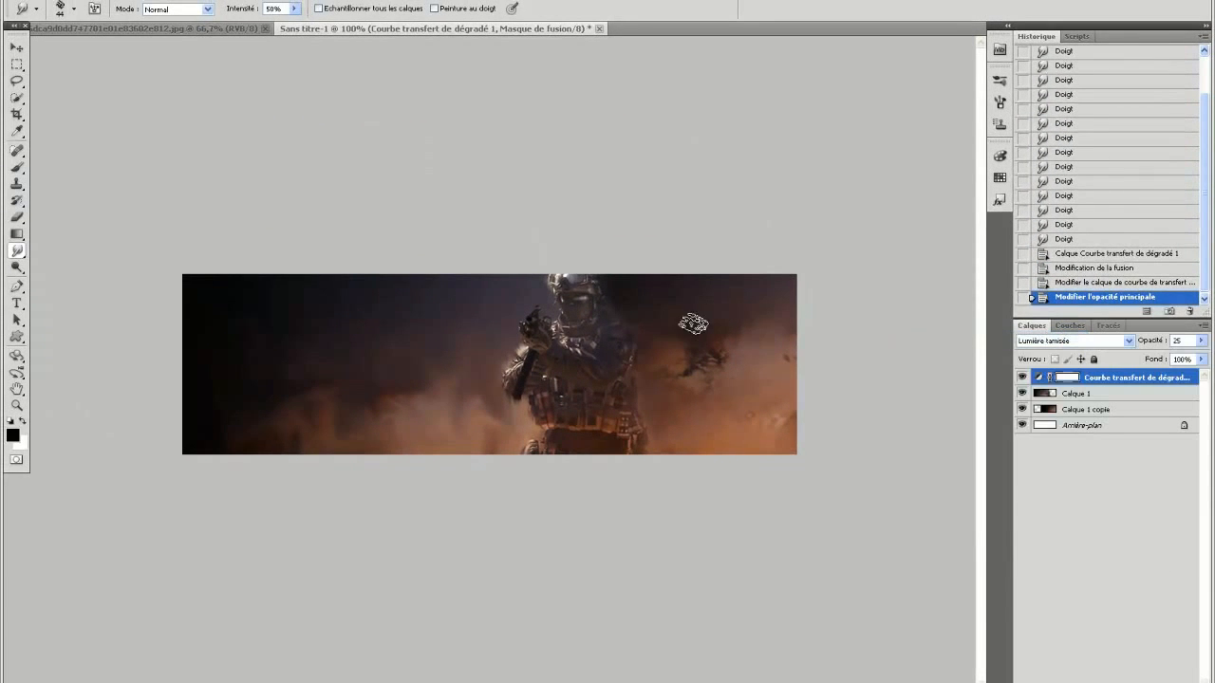
Erase the area just right of the soldier's helmet on Calque 1 with a soft Eraser brush.
click(1124, 394)
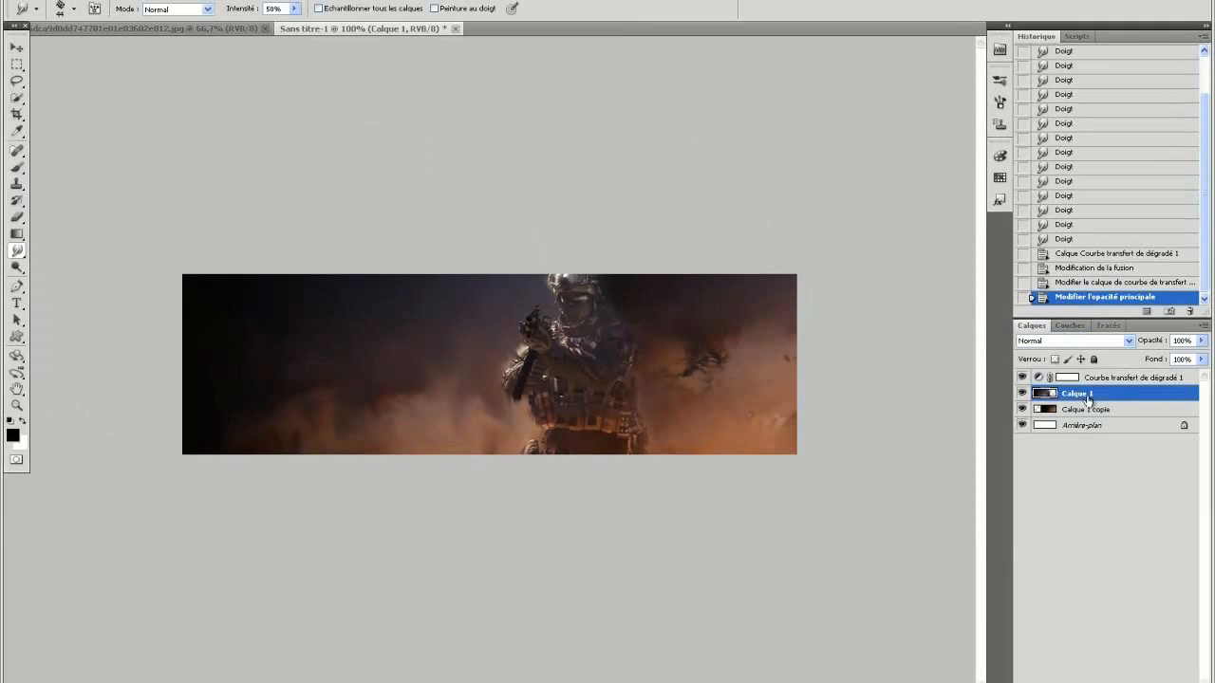
click(18, 216)
click(58, 10)
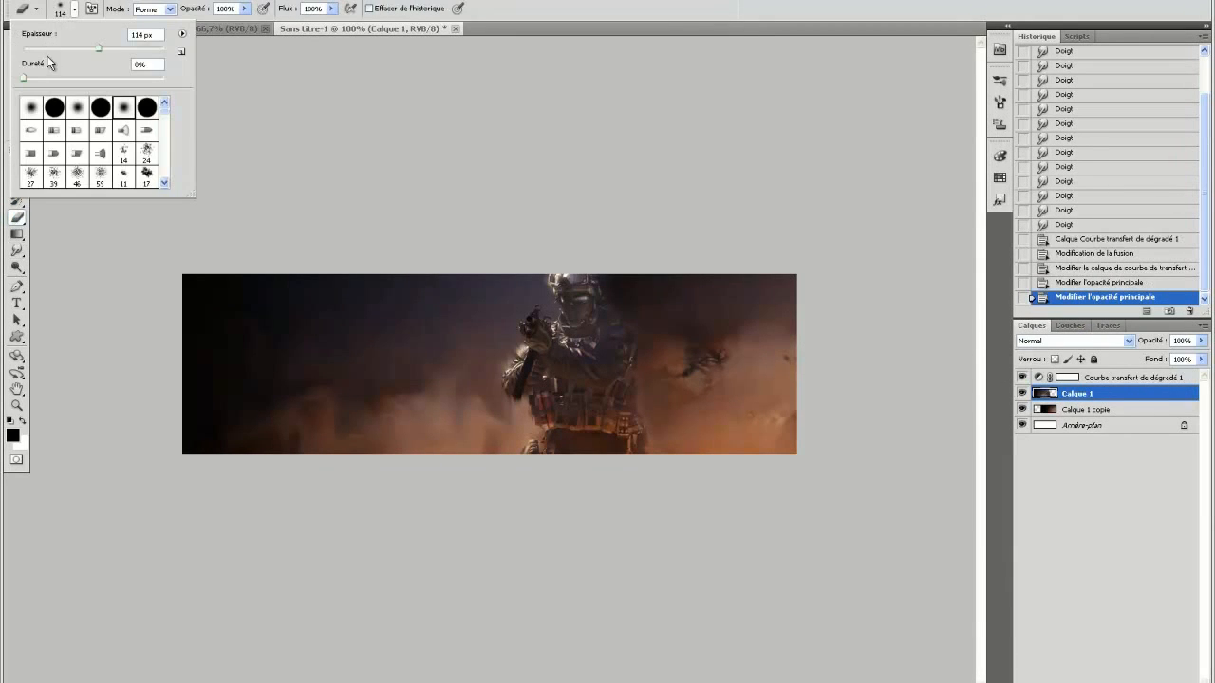
drag(615, 303, 617, 299)
click(612, 270)
Darken the soldier's right edge from helmet to legs with a 65 px Burn tool on midtones at 50% exposure.
click(15, 270)
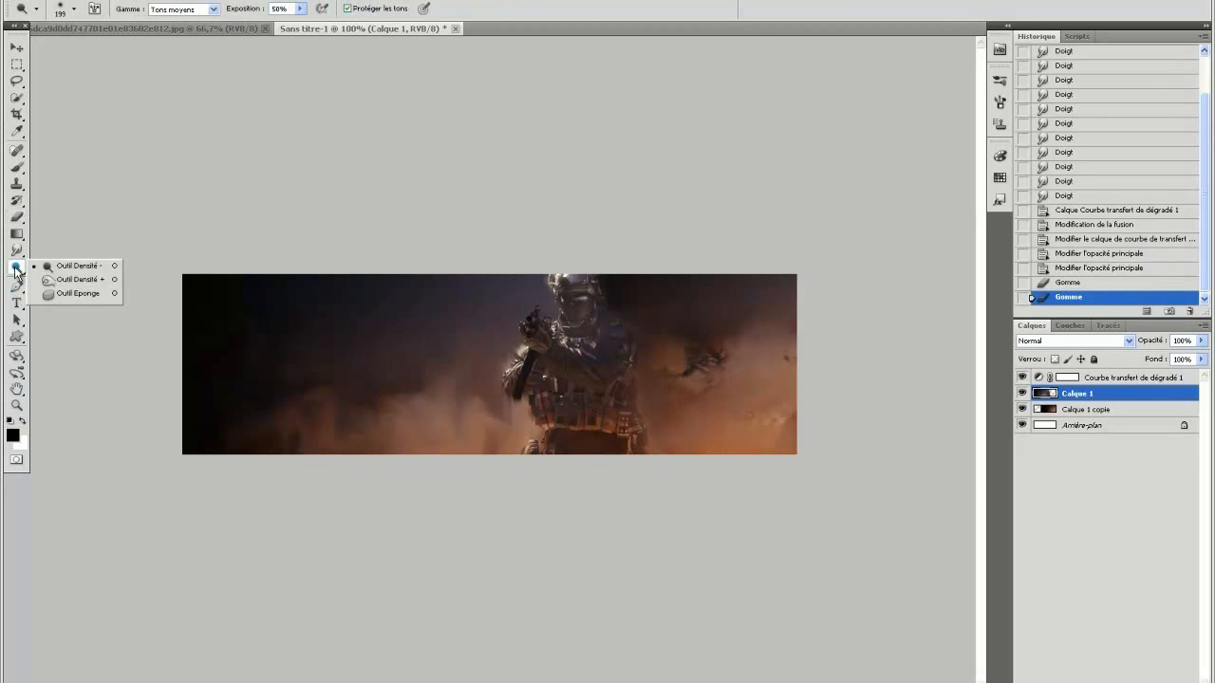
click(79, 279)
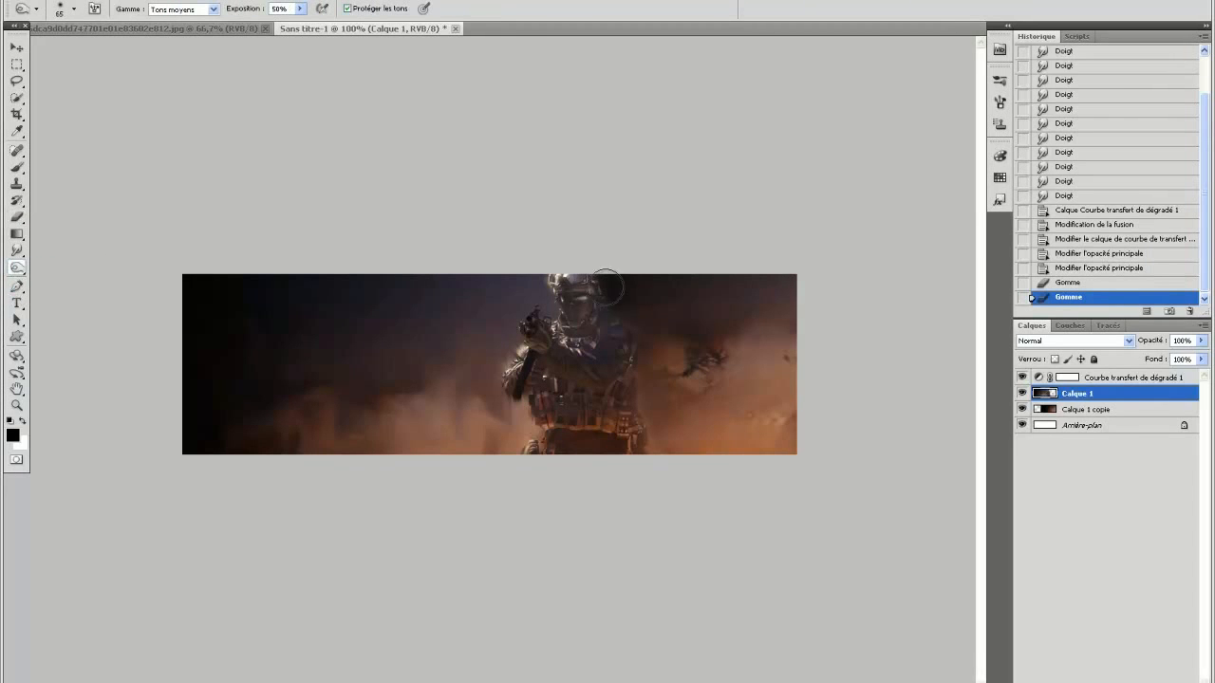
click(541, 2)
click(574, 40)
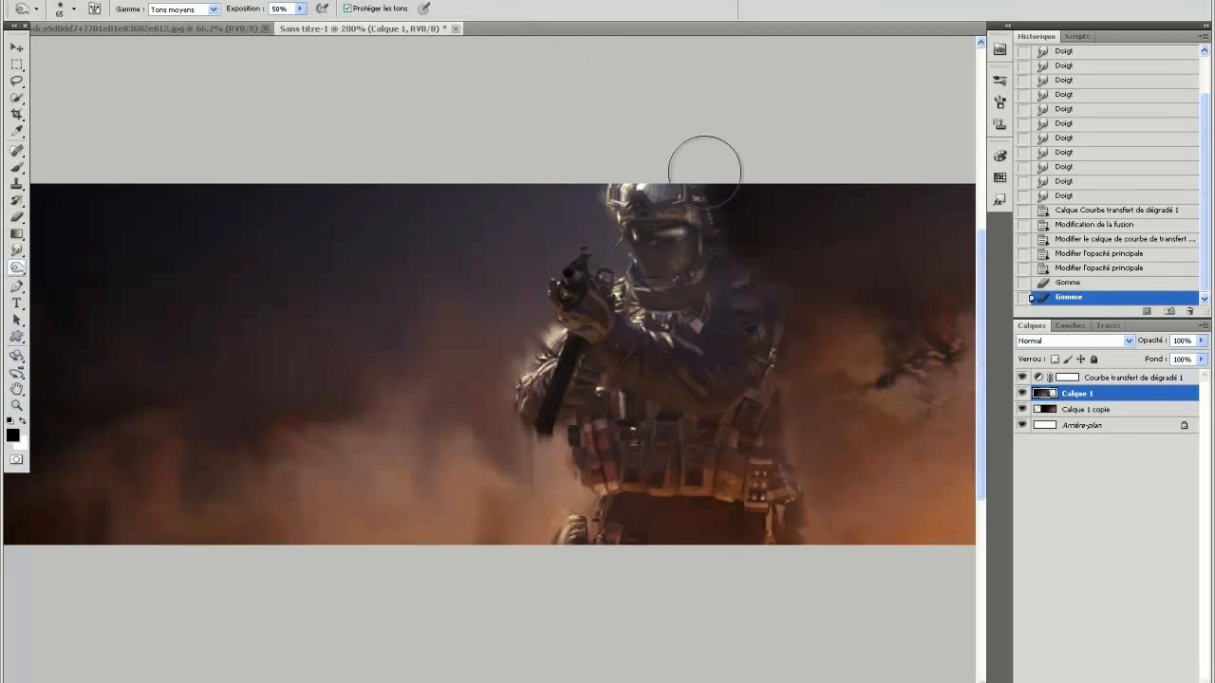
mouse_move(716, 240)
mouse_down()
mouse_move(711, 190)
mouse_move(737, 201)
mouse_move(750, 265)
mouse_move(798, 295)
mouse_up()
drag(814, 415, 819, 429)
drag(808, 504, 807, 540)
mouse_move(808, 439)
mouse_down()
mouse_move(809, 400)
mouse_move(831, 394)
mouse_move(816, 317)
mouse_move(724, 212)
mouse_up()
click(586, 1)
click(585, 28)
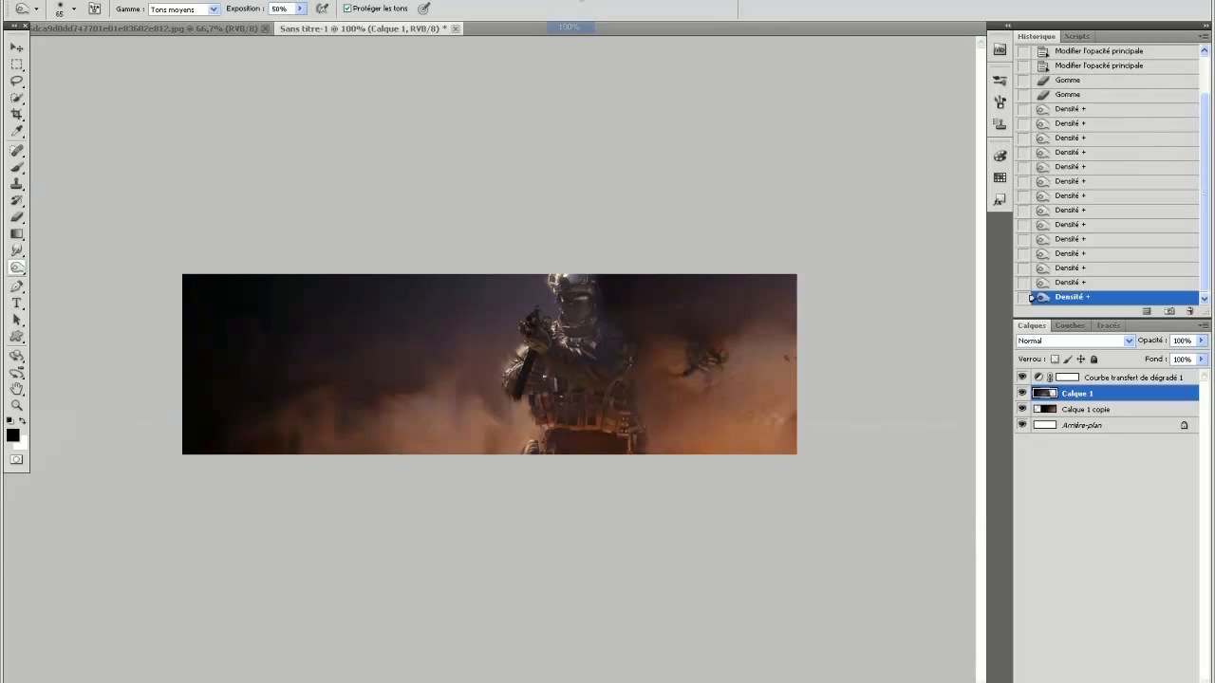
click(581, 3)
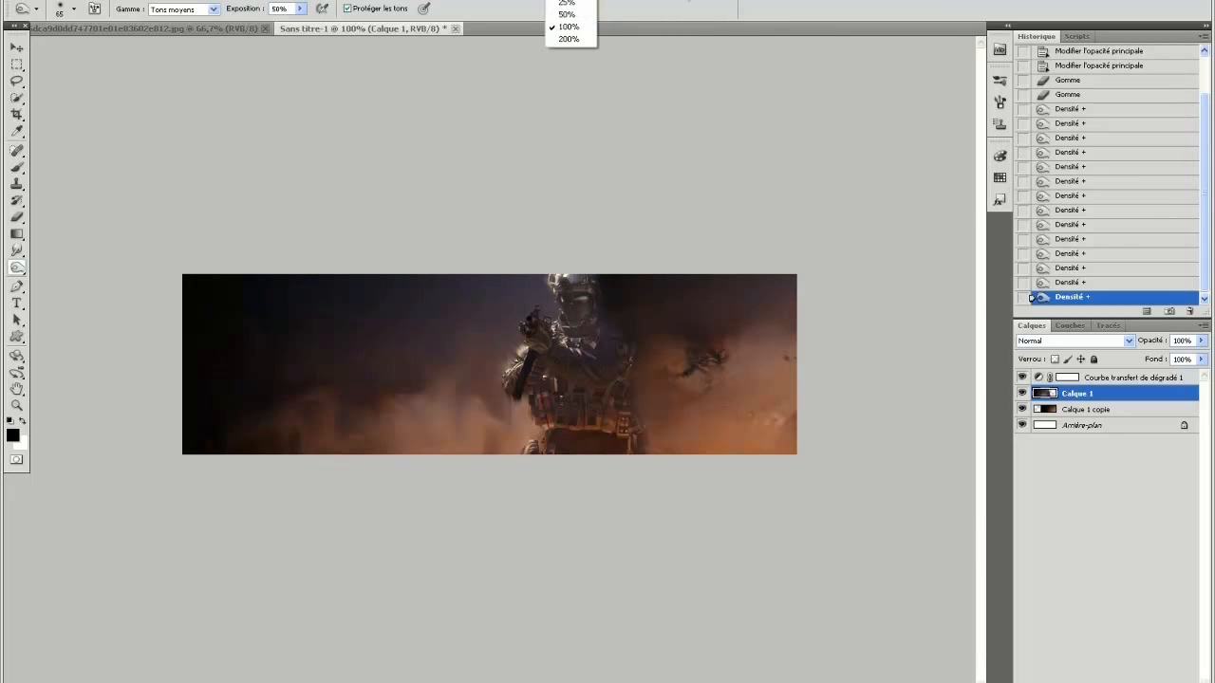
click(583, 1)
Add a new layer above the gradient map and paint a black border along all four banner edges with a 5 px brush.
click(1185, 380)
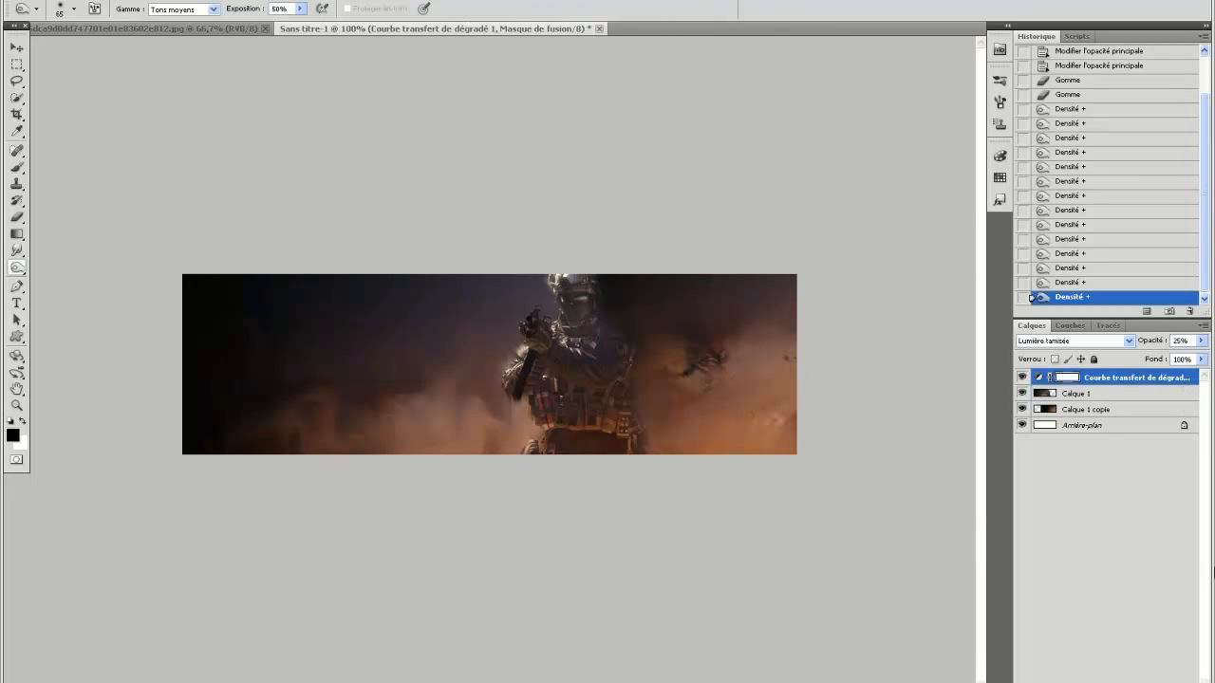
click(1169, 682)
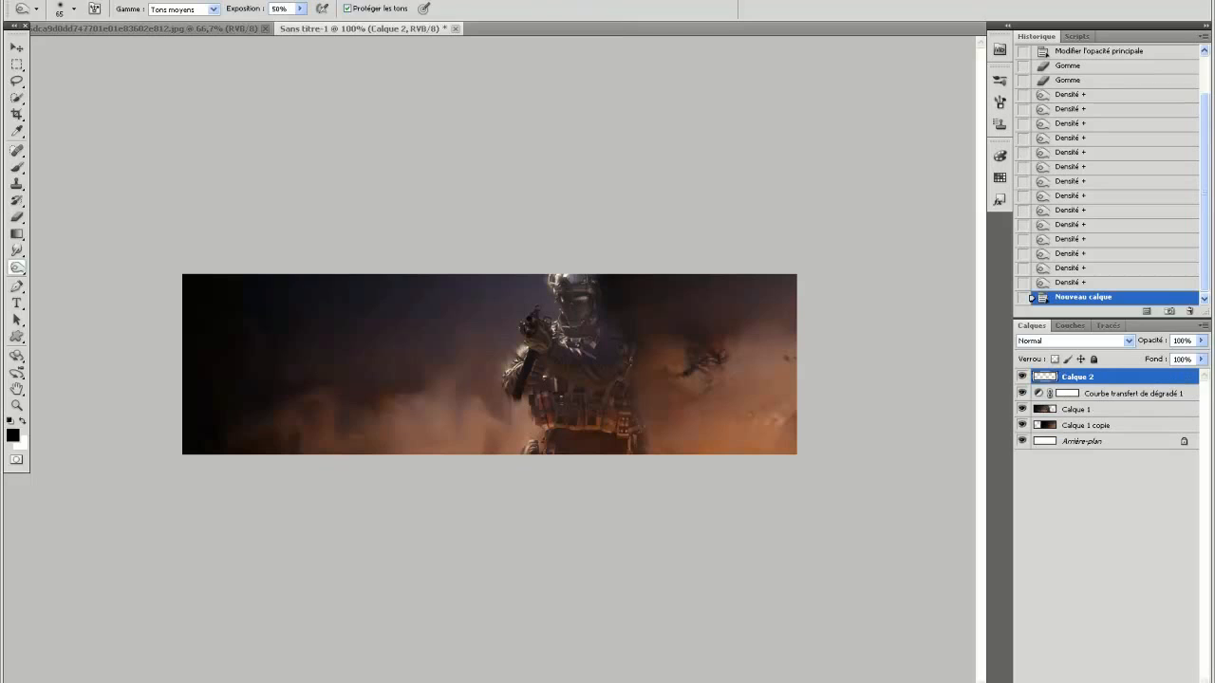
click(16, 168)
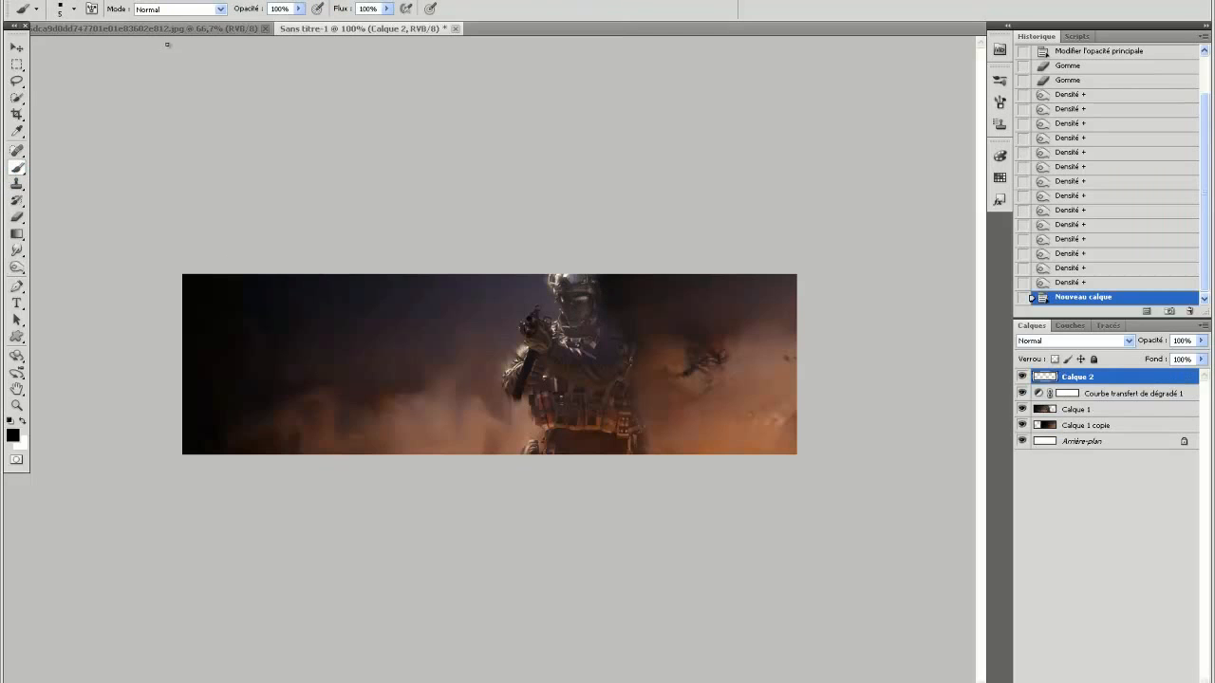
drag(797, 276, 45, 275)
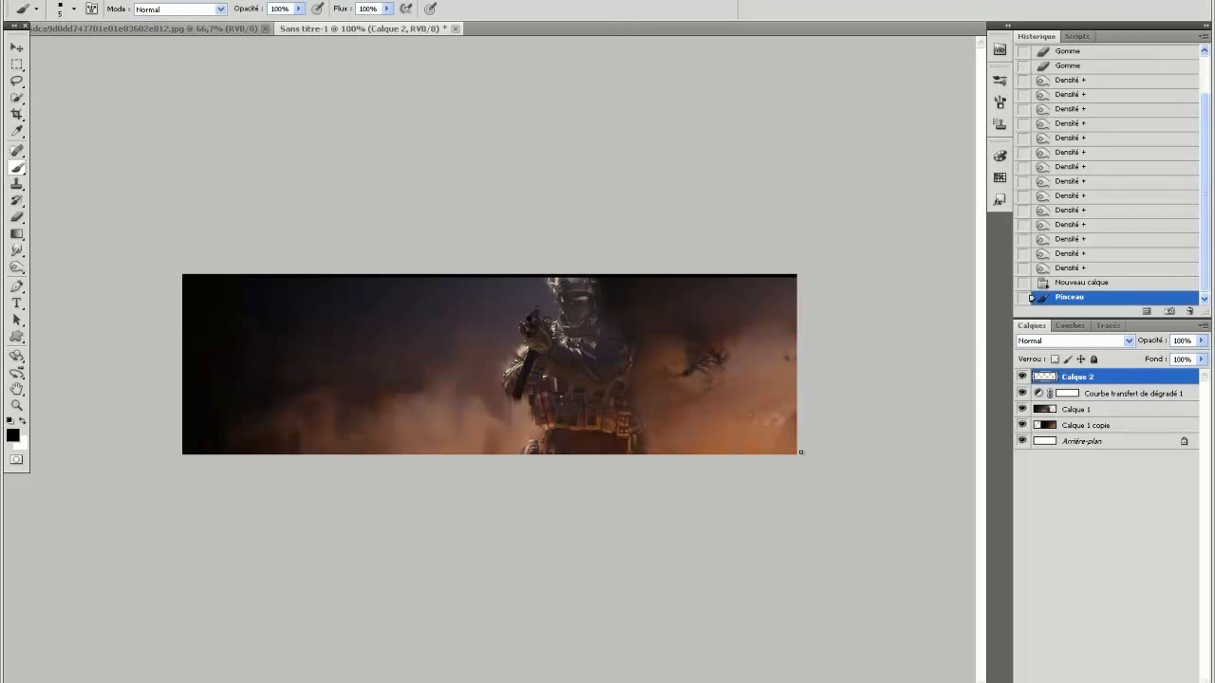
drag(800, 453, 52, 454)
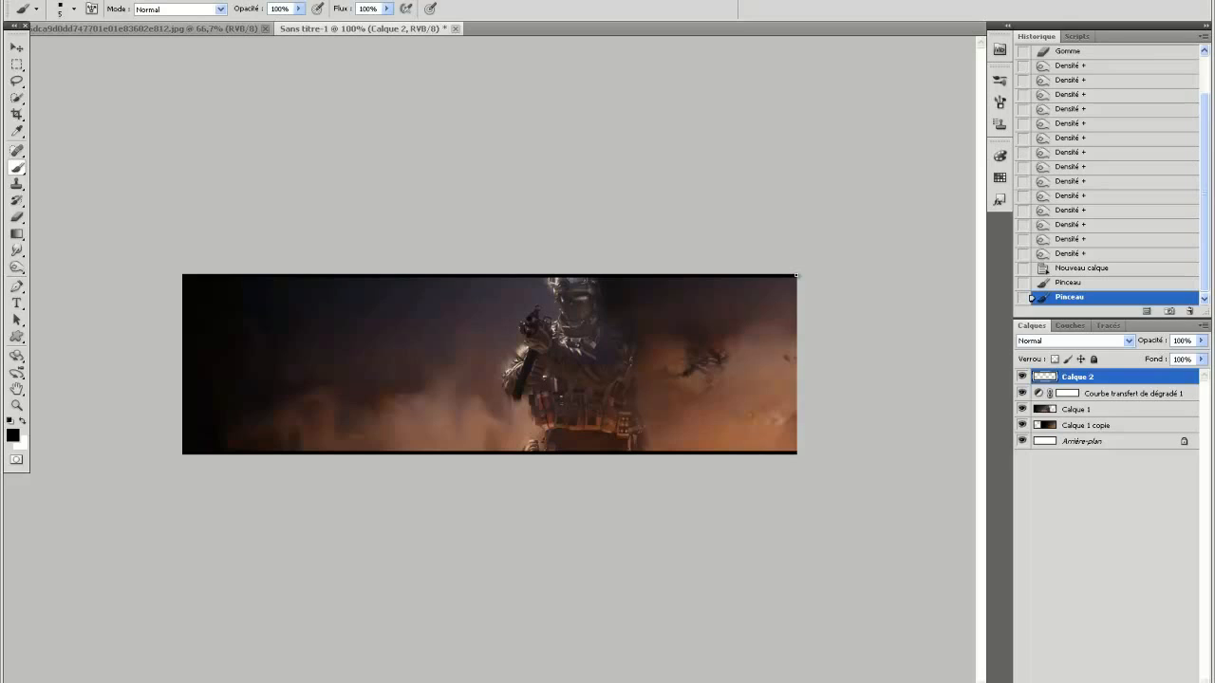
click(796, 275)
drag(796, 276, 822, 518)
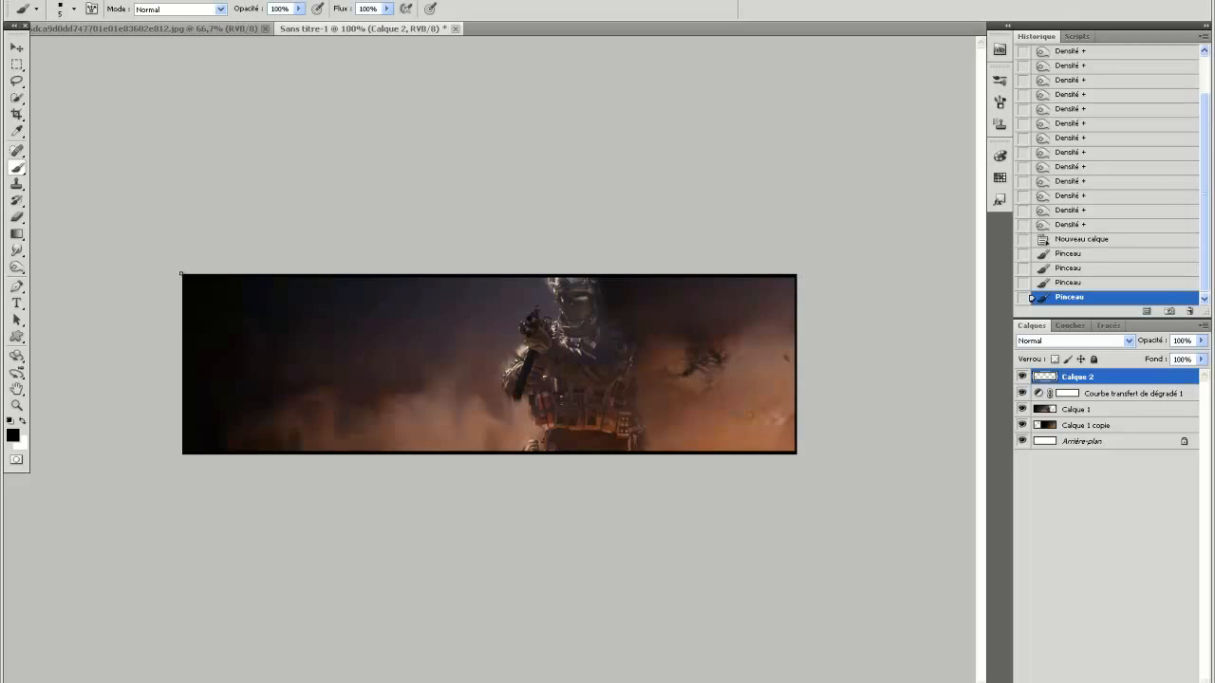
click(181, 273)
drag(182, 274, 190, 546)
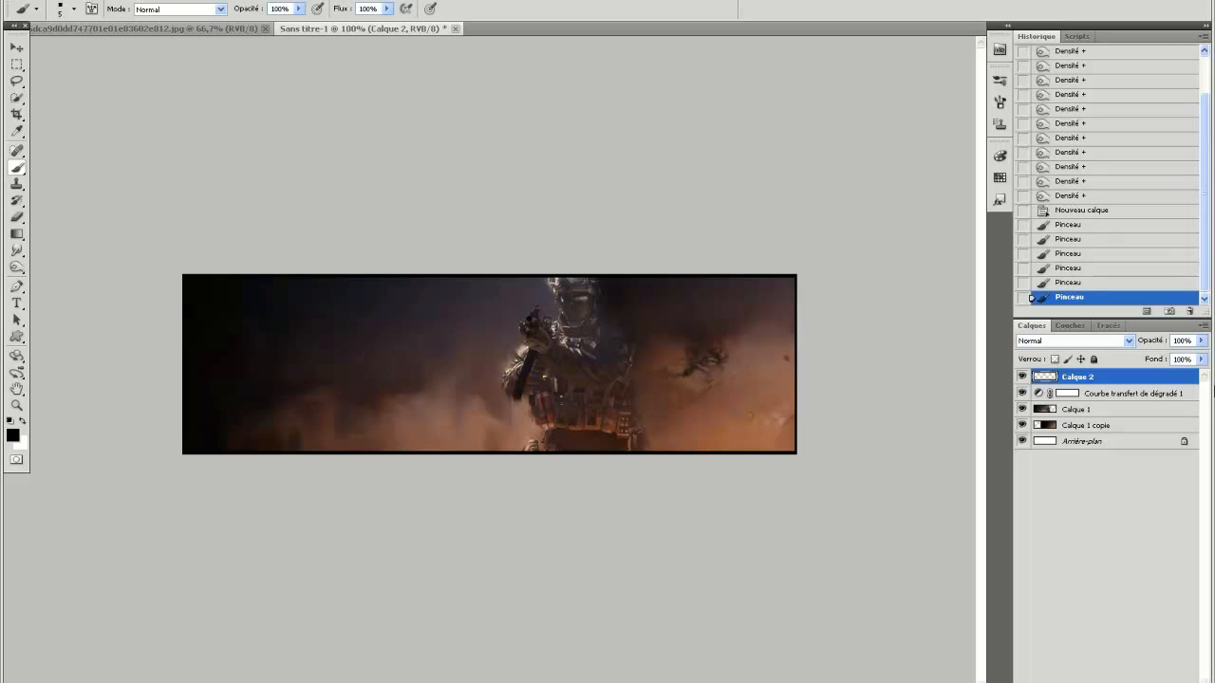
Give Calque 2 a 1 px white (ffffff) outside stroke and touch up the black border's right side.
double_click(1182, 378)
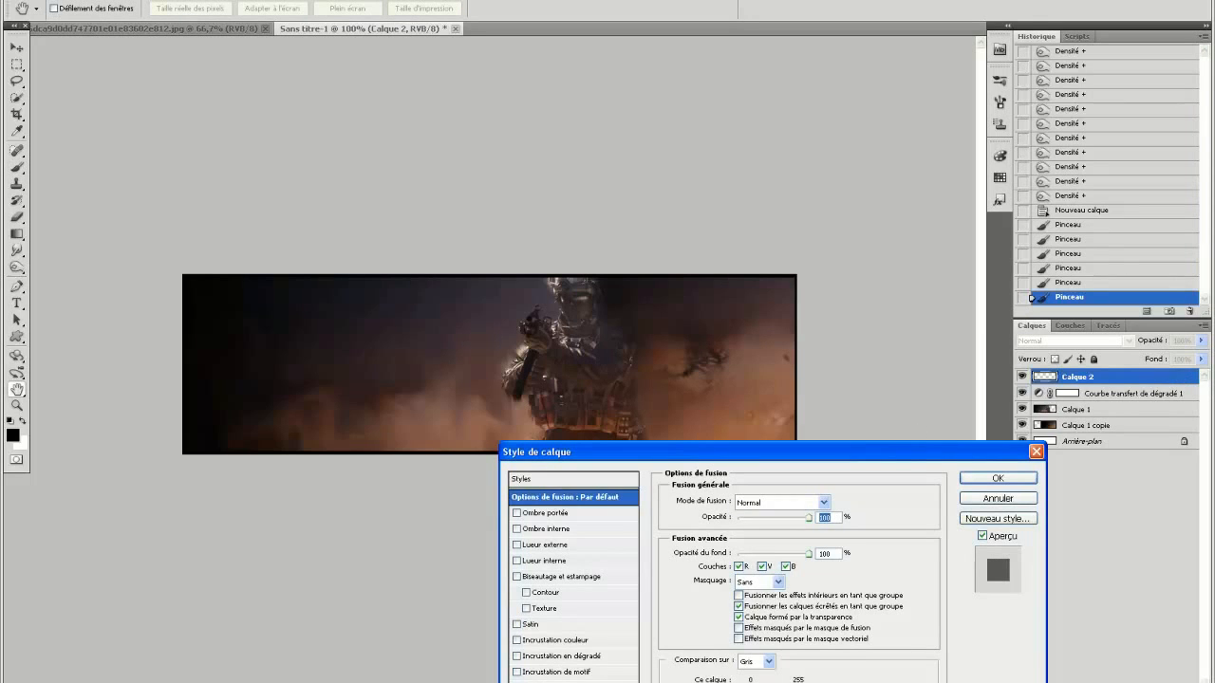
click(545, 592)
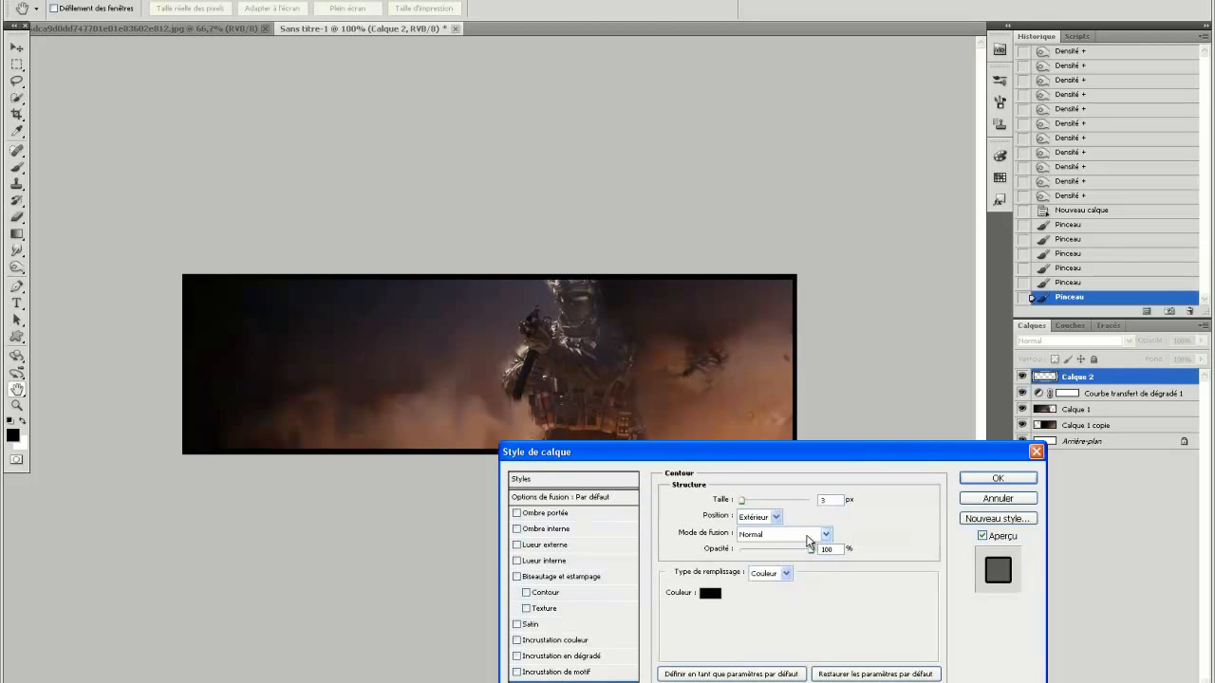
click(718, 596)
drag(499, 487, 352, 292)
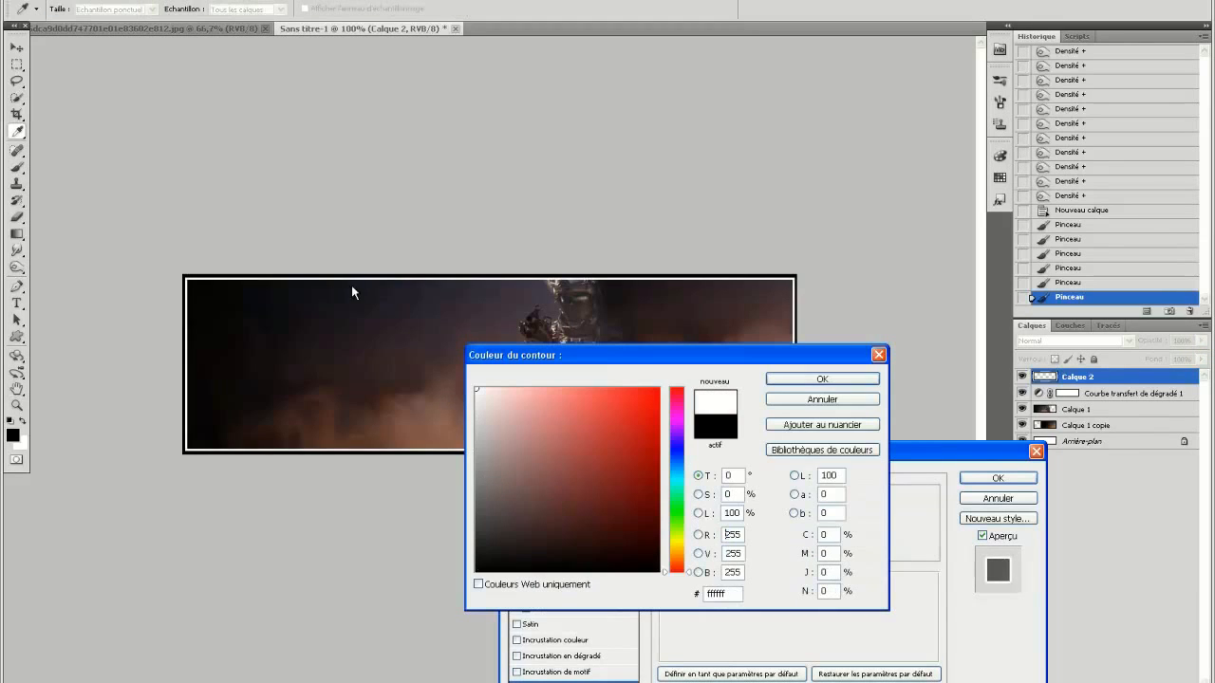
click(807, 379)
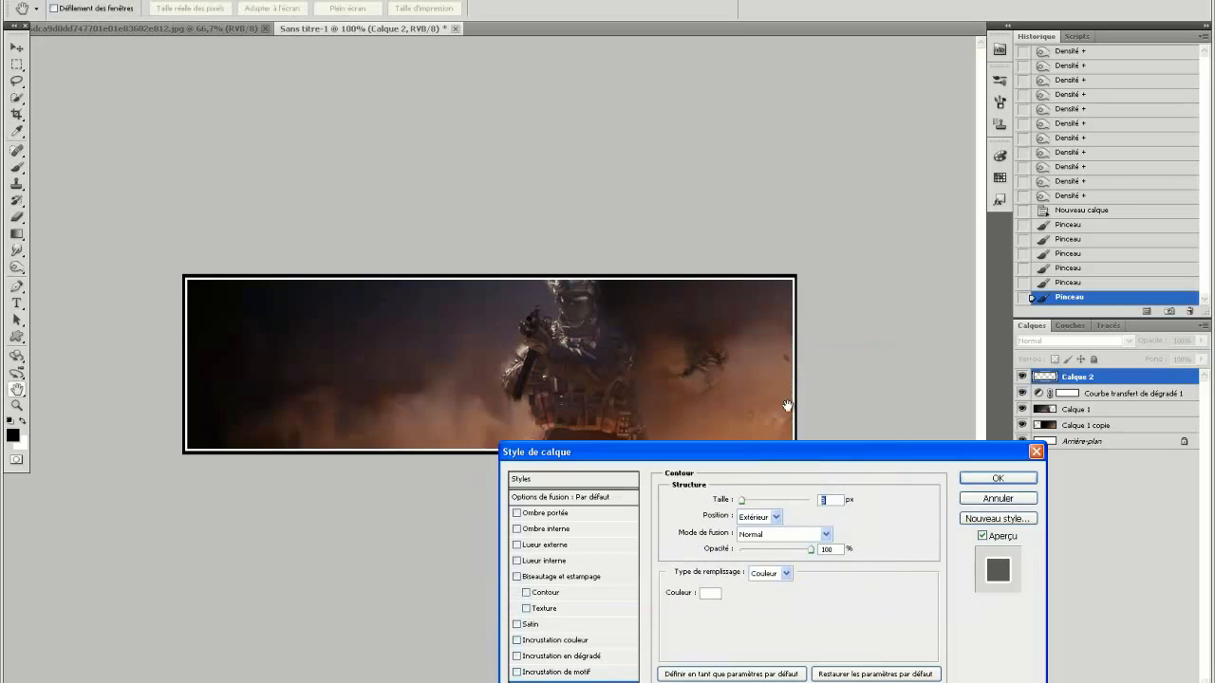
text(1)
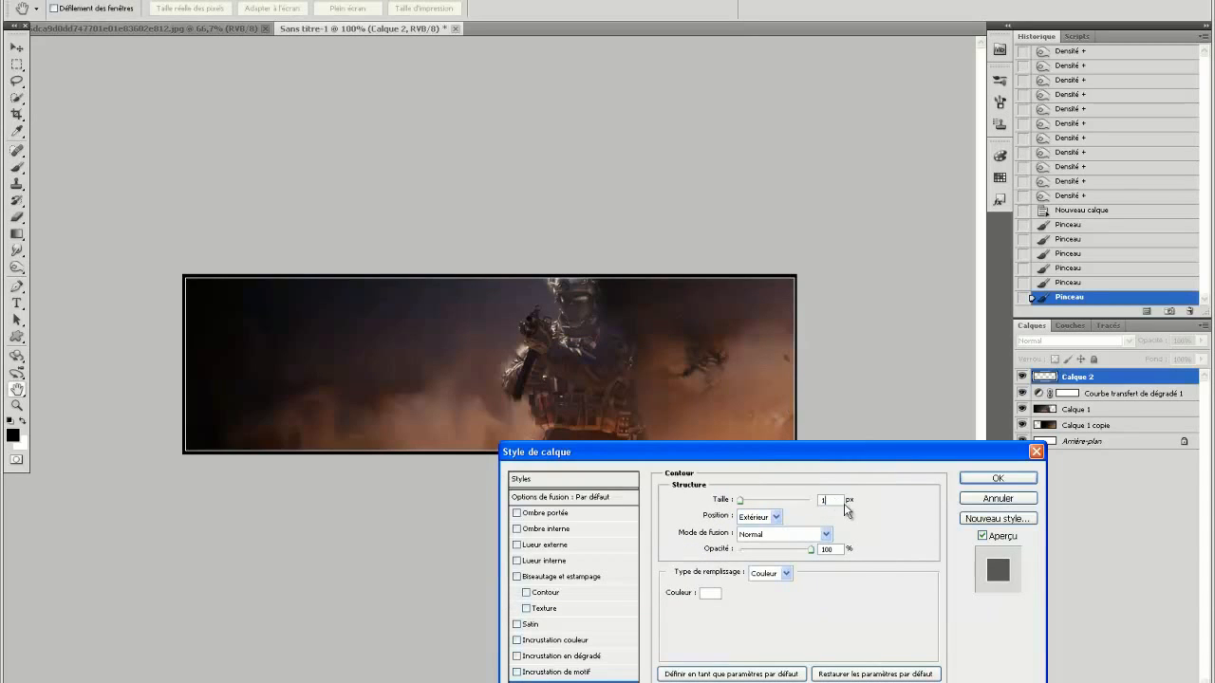
click(998, 478)
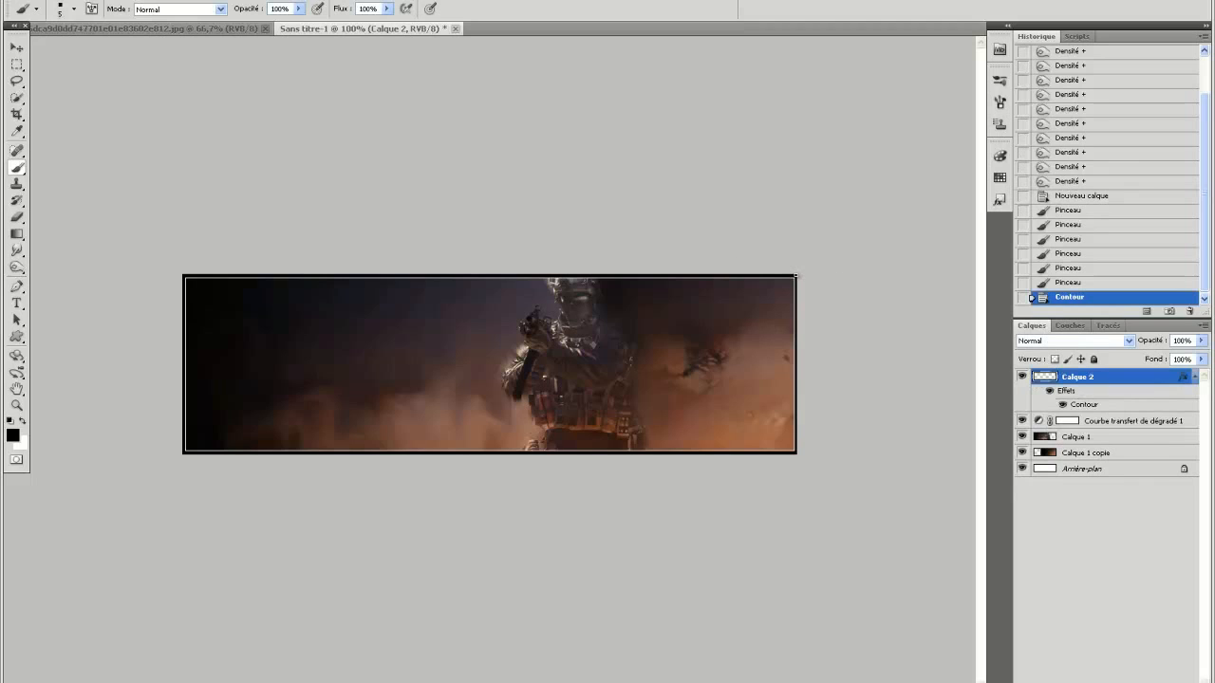
drag(795, 292, 796, 452)
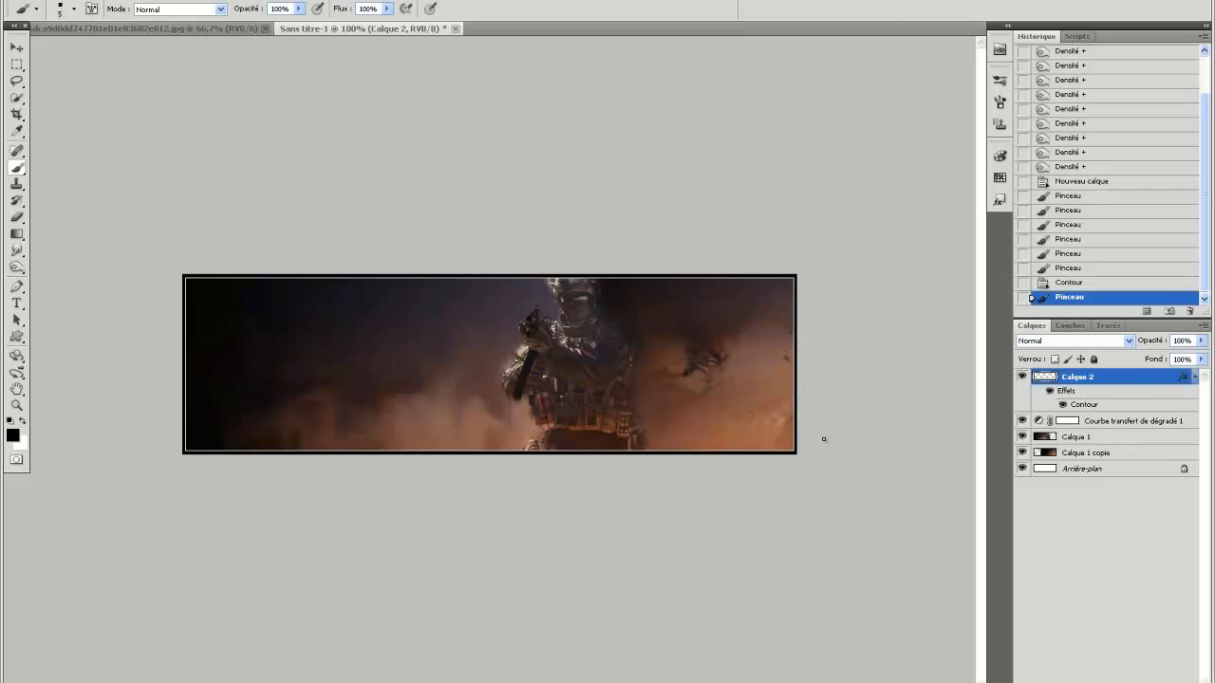
click(1196, 378)
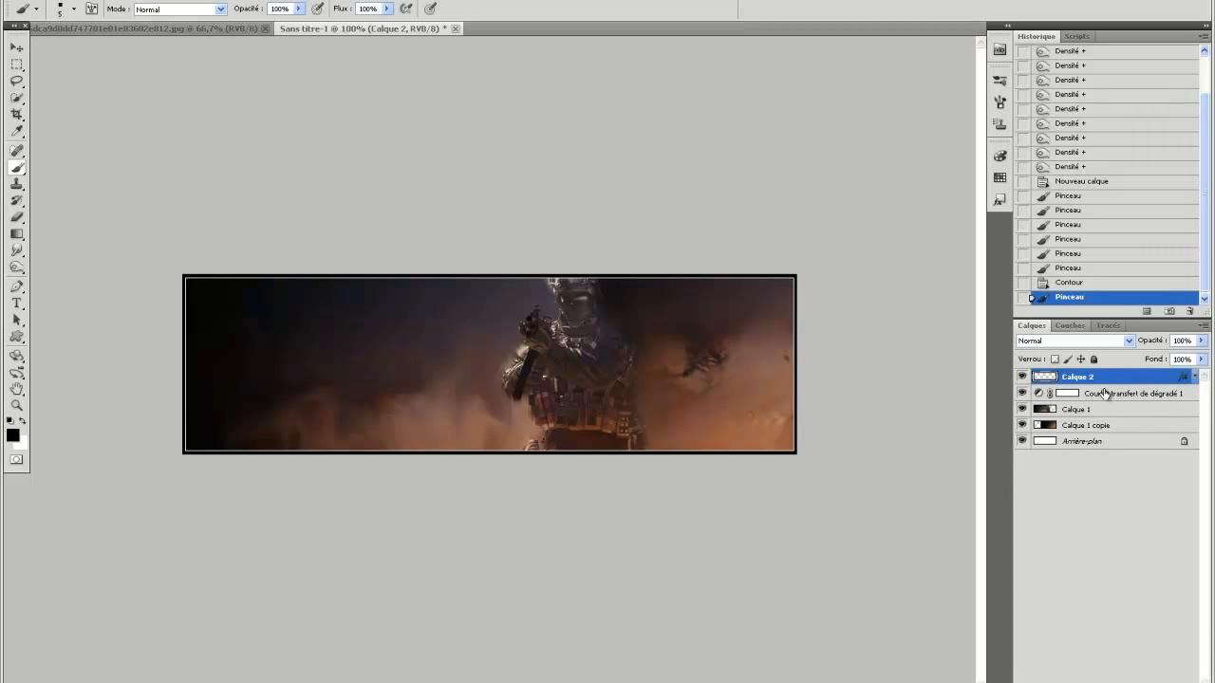
Duplicate Calque 1 and Calque 1 copie together, and merge the two duplicates into a single layer.
click(1141, 409)
click(1022, 409)
click(1021, 409)
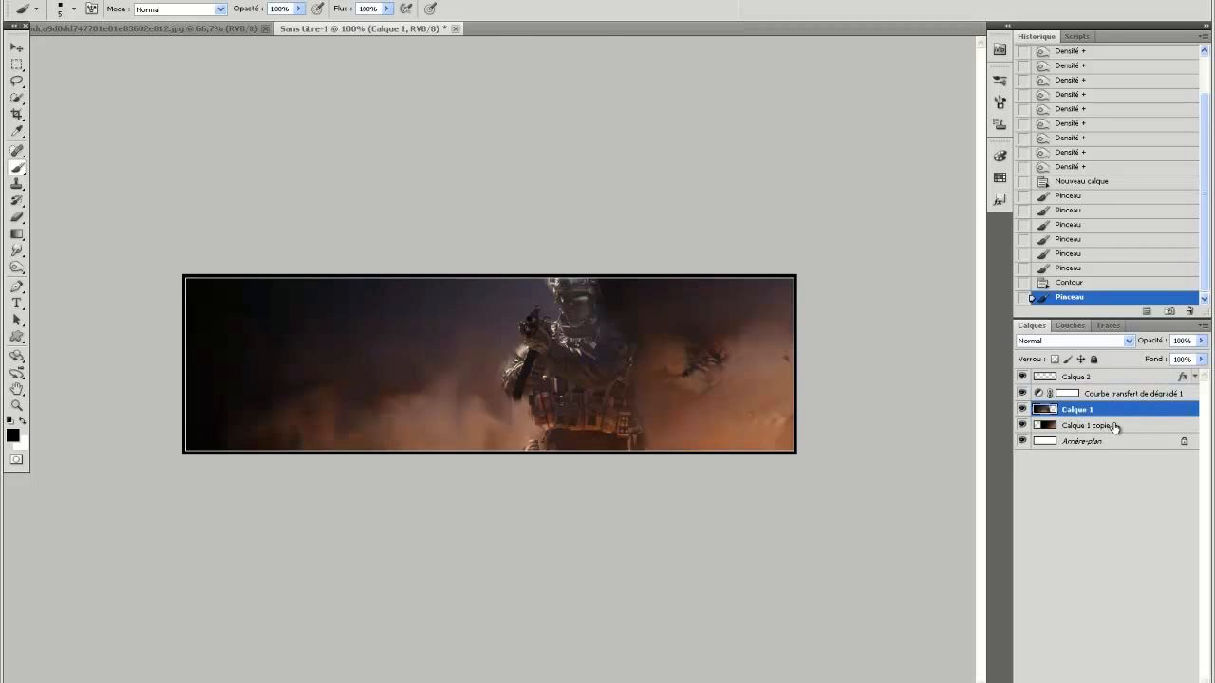
shift+click(1115, 425)
right_click(1110, 425)
click(1044, 459)
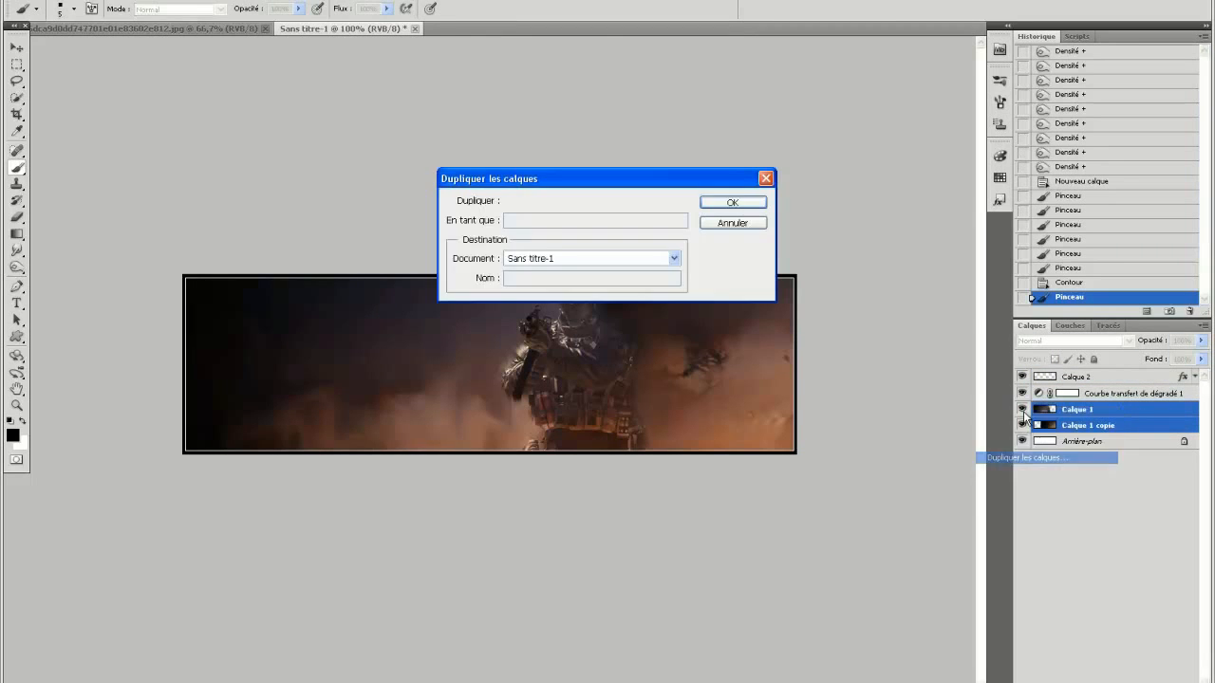
click(754, 204)
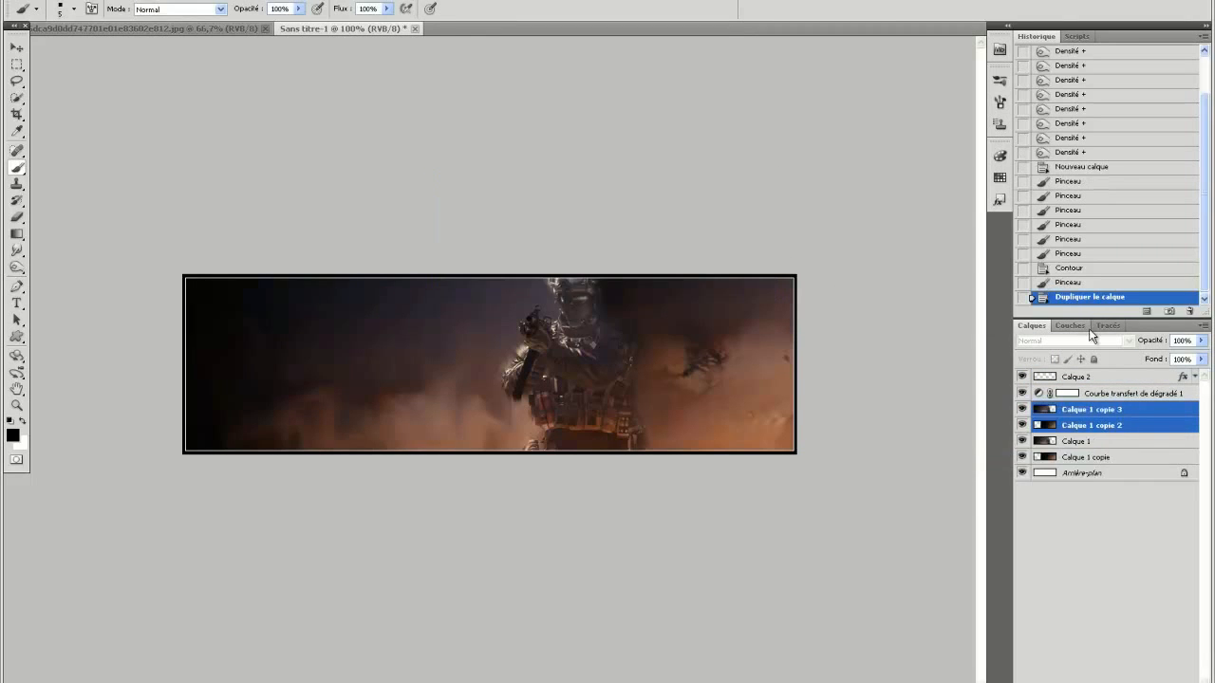
right_click(1148, 415)
click(1079, 668)
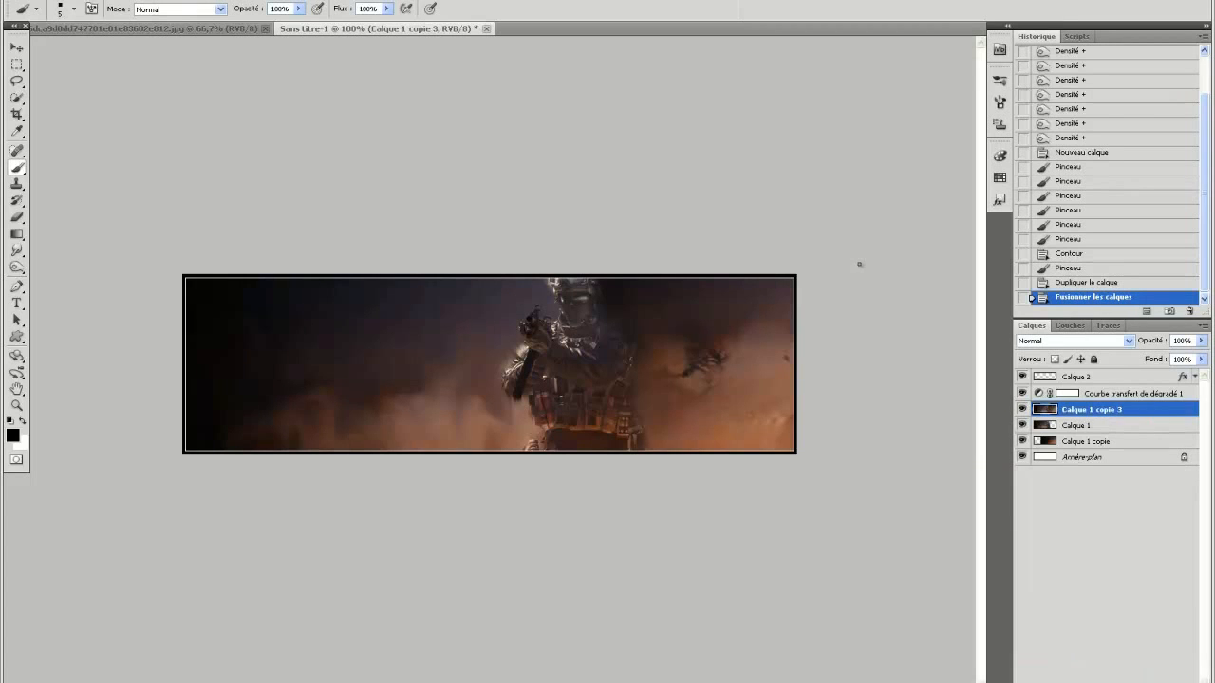
Hide and show Calque 1 copie 3, Calque 1 and Calque 1 copie to compare the banner with and without them.
click(1020, 411)
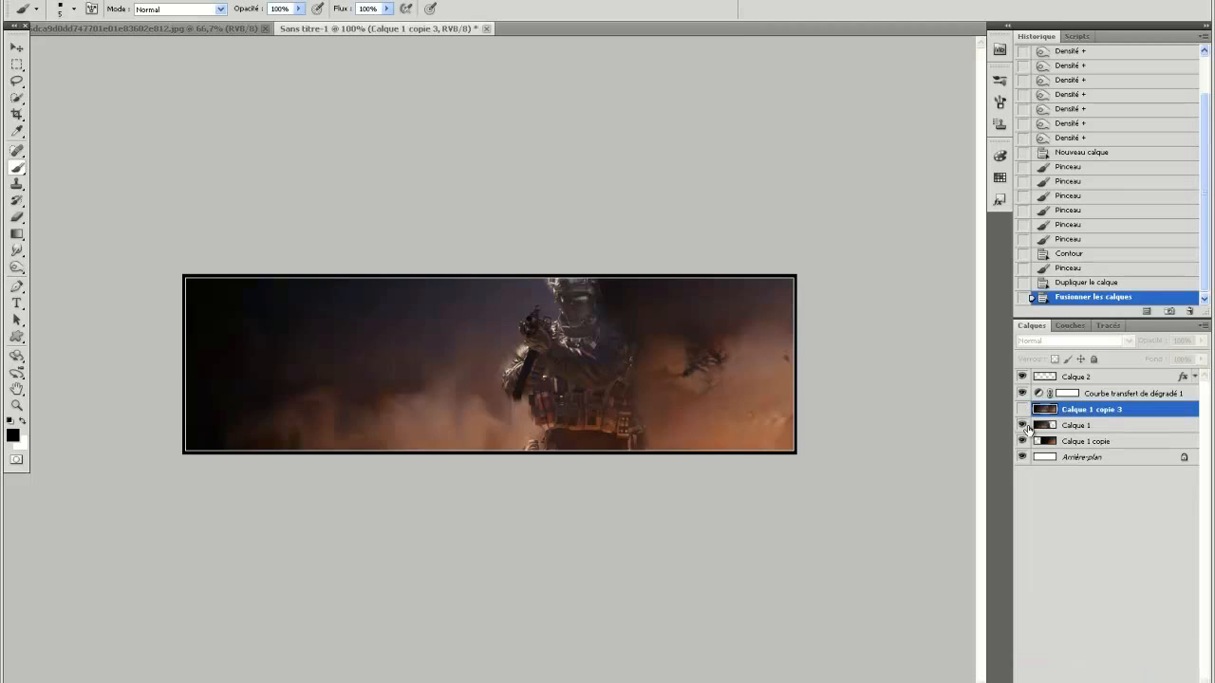
click(1022, 426)
click(1022, 441)
click(1022, 441)
click(1023, 427)
click(1022, 410)
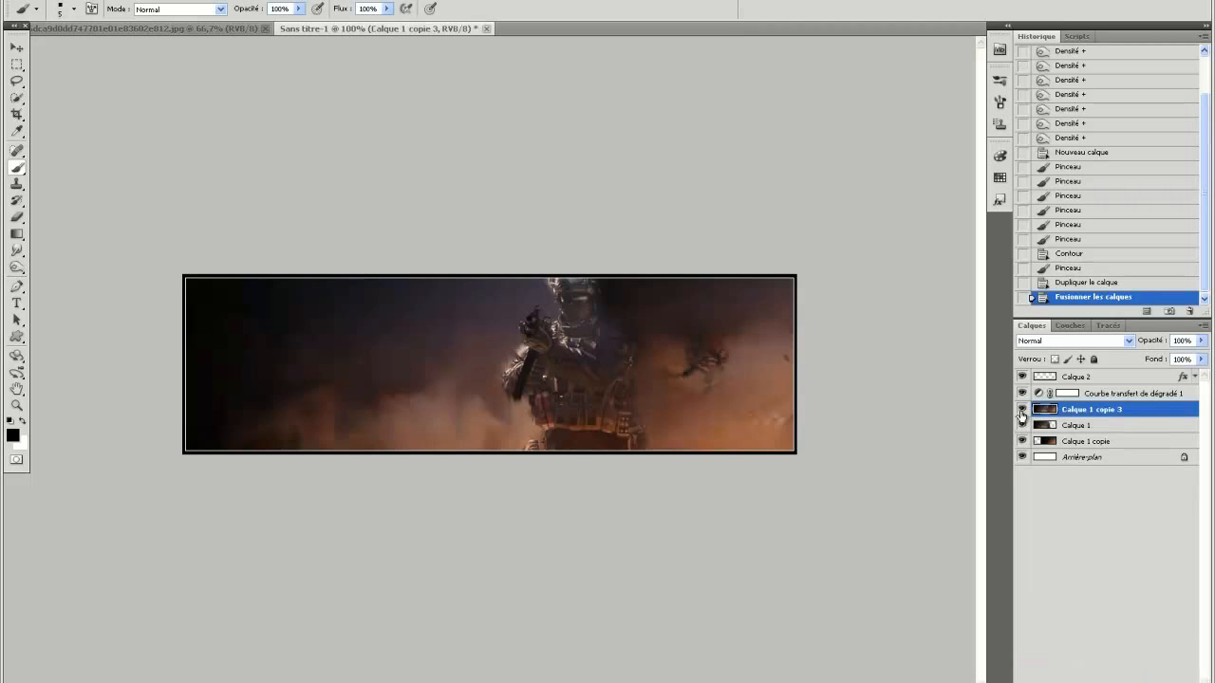
Try the Lumière tamisée blend mode on Calque 1 copie 3 and revert it.
click(1098, 341)
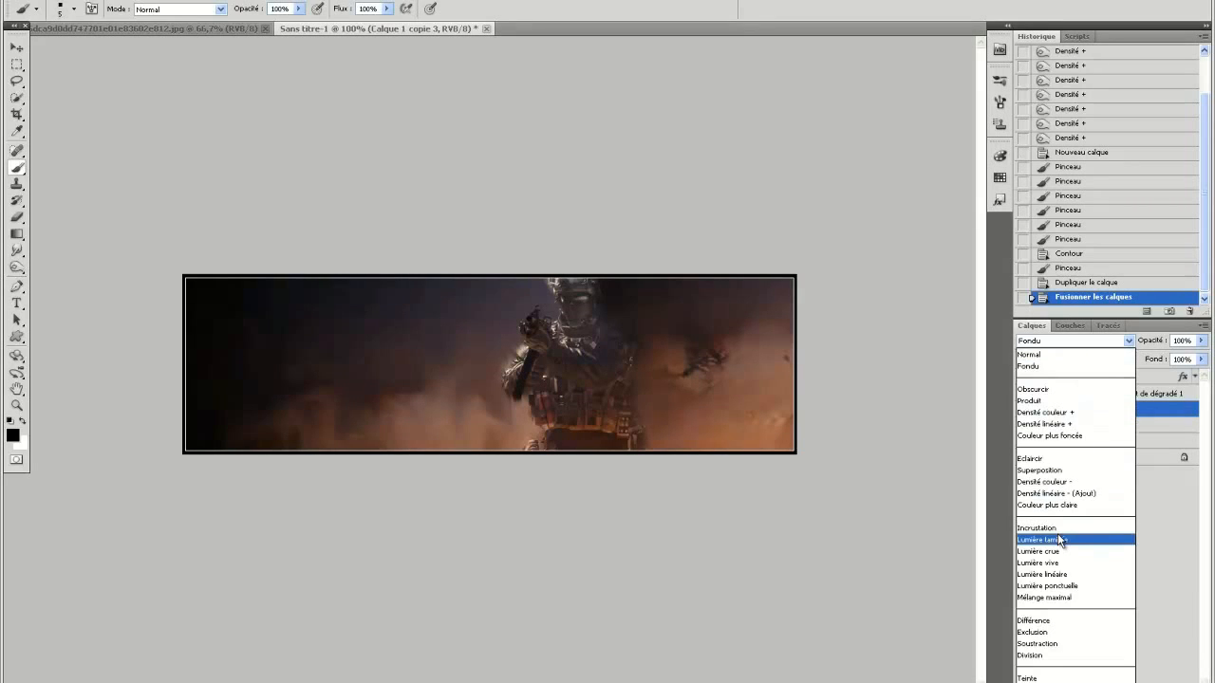
click(1060, 540)
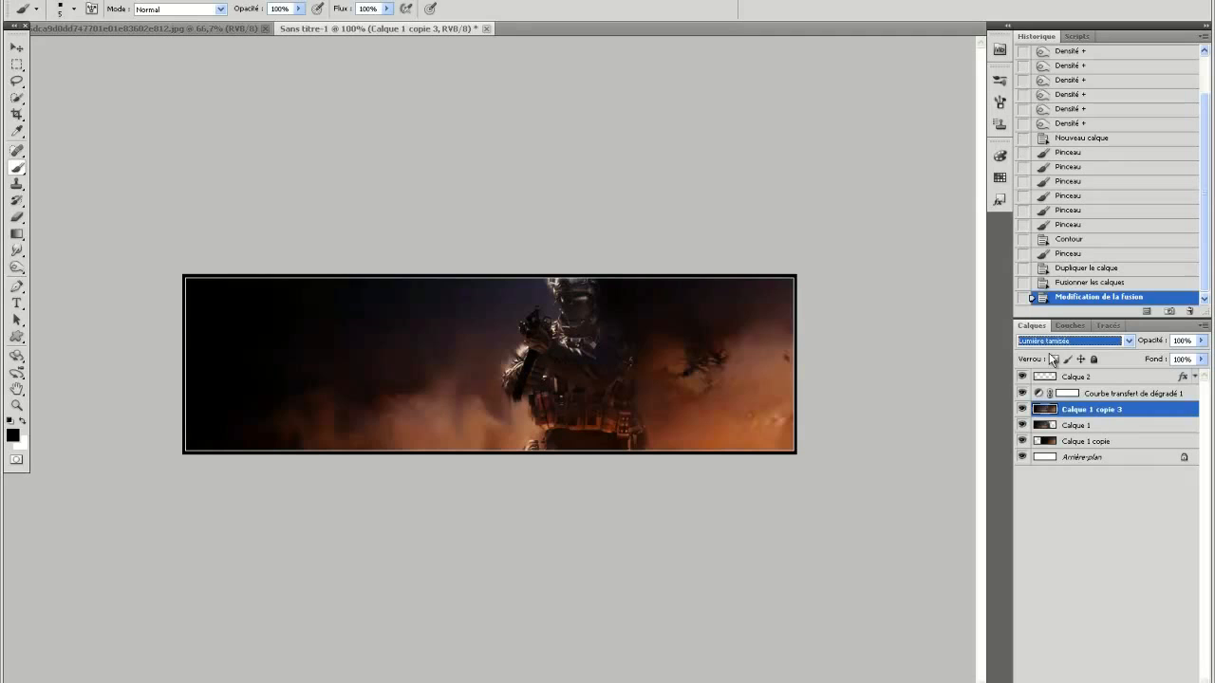
click(1070, 283)
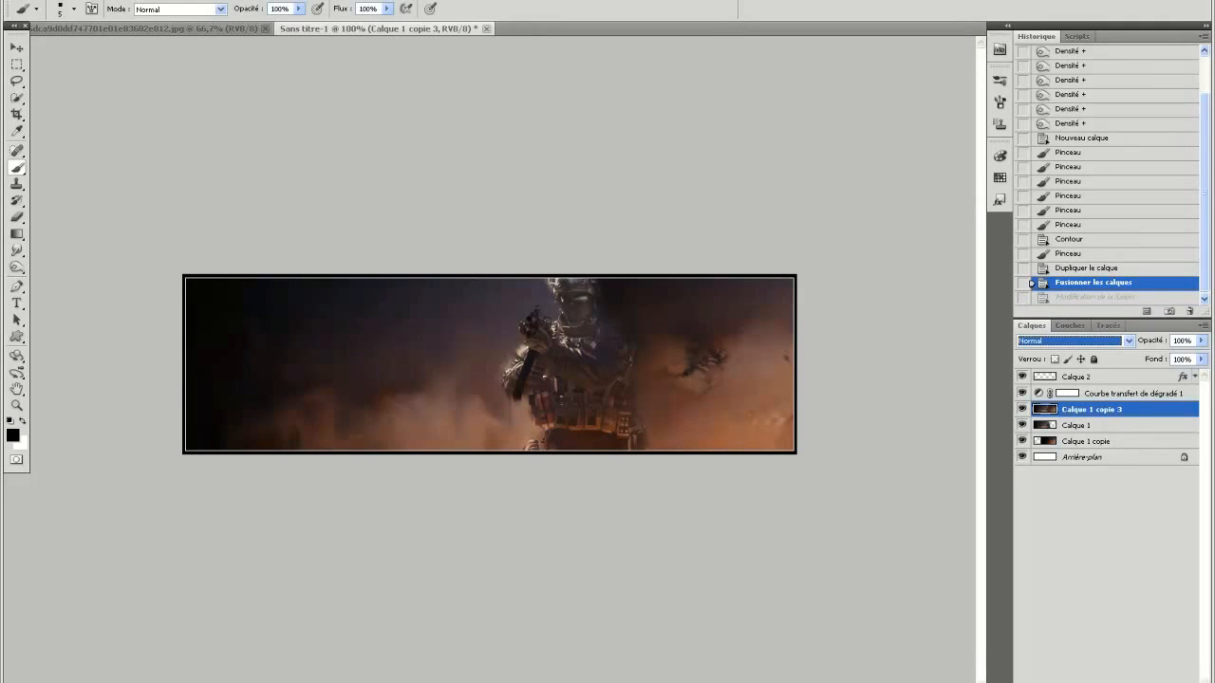
Apply the Topaz Clean 3 filter to Calque 1 copie 3 using the CrispStyle preset with a lowered Strength.
click(247, 1)
mouse_move(328, 269)
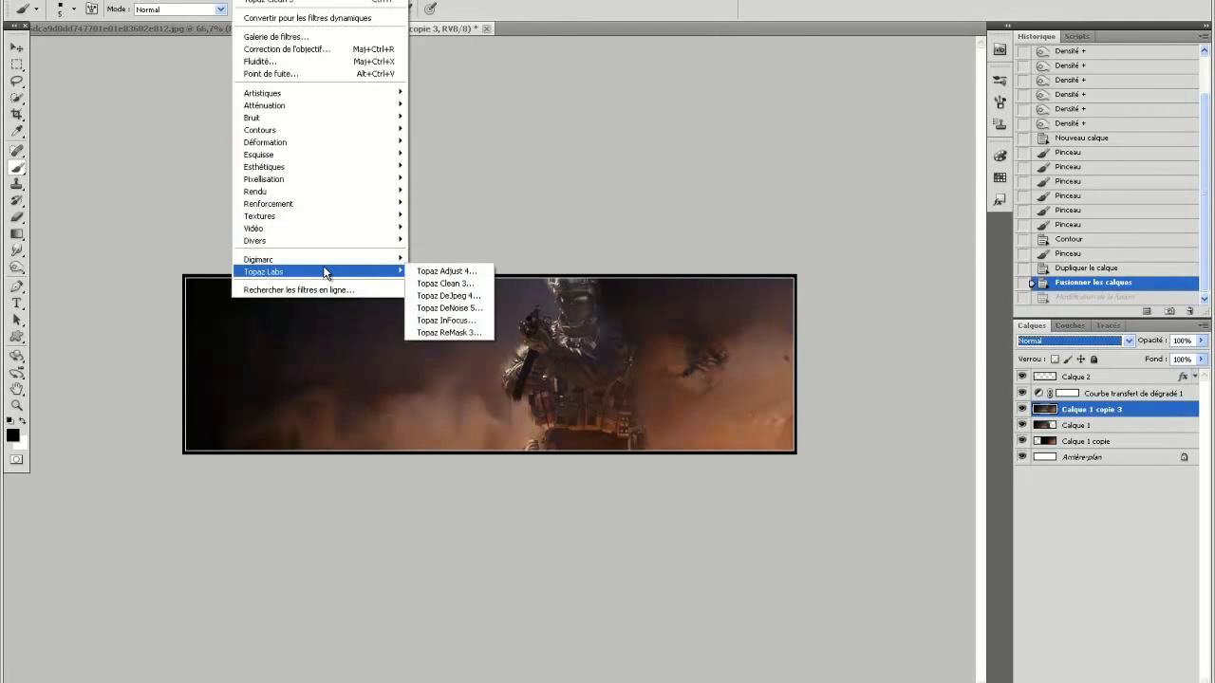
click(470, 284)
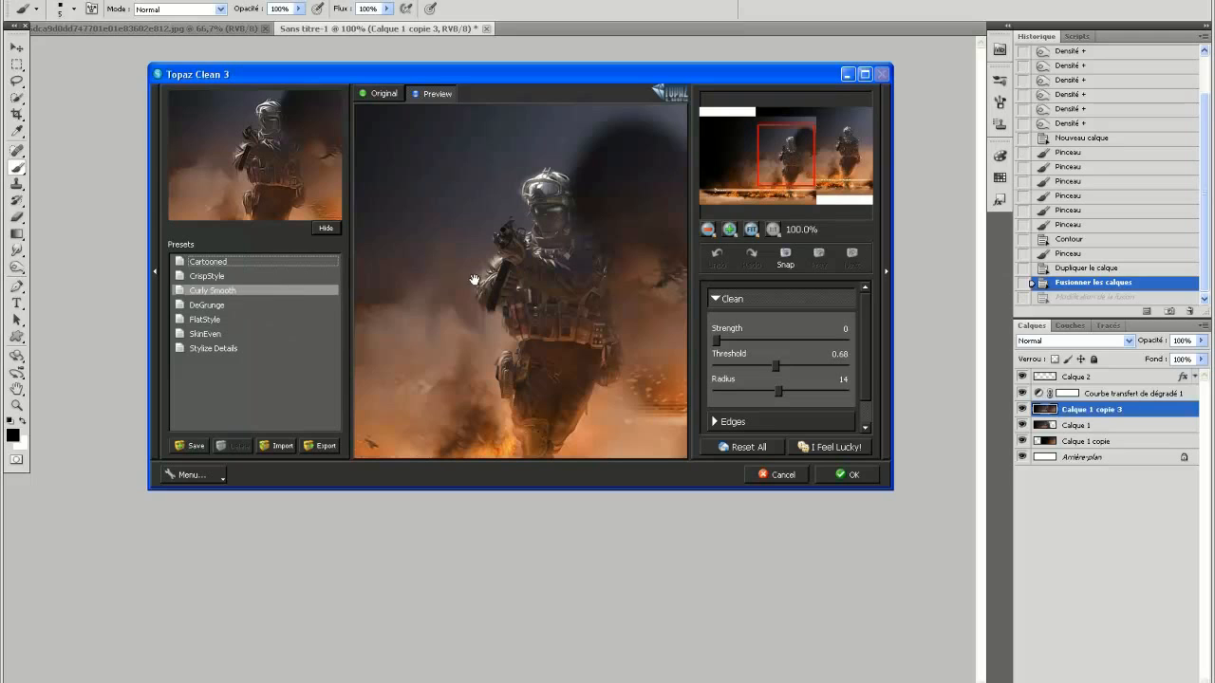
click(207, 262)
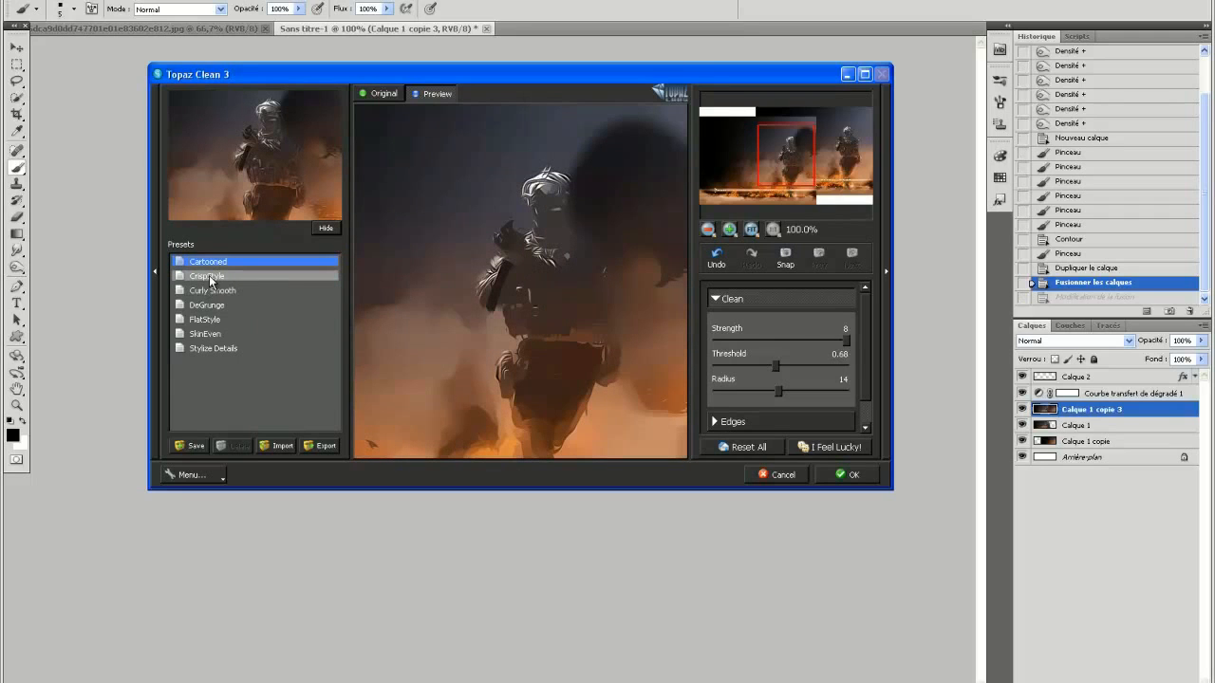
click(213, 277)
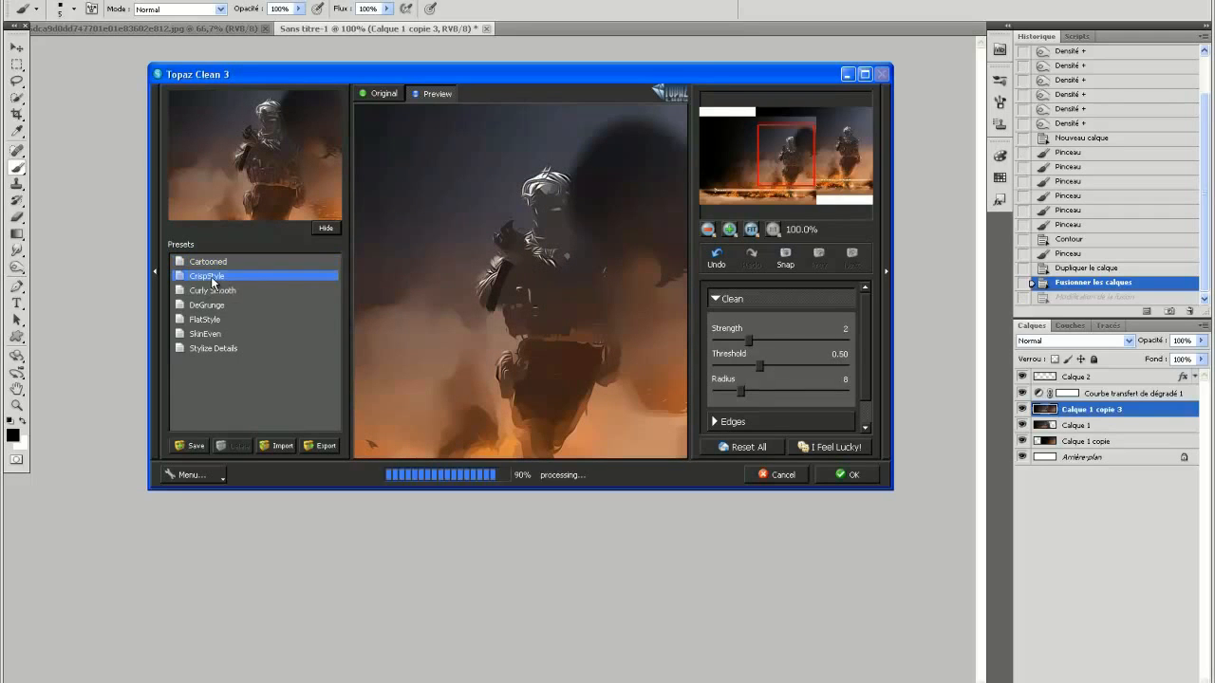
click(215, 292)
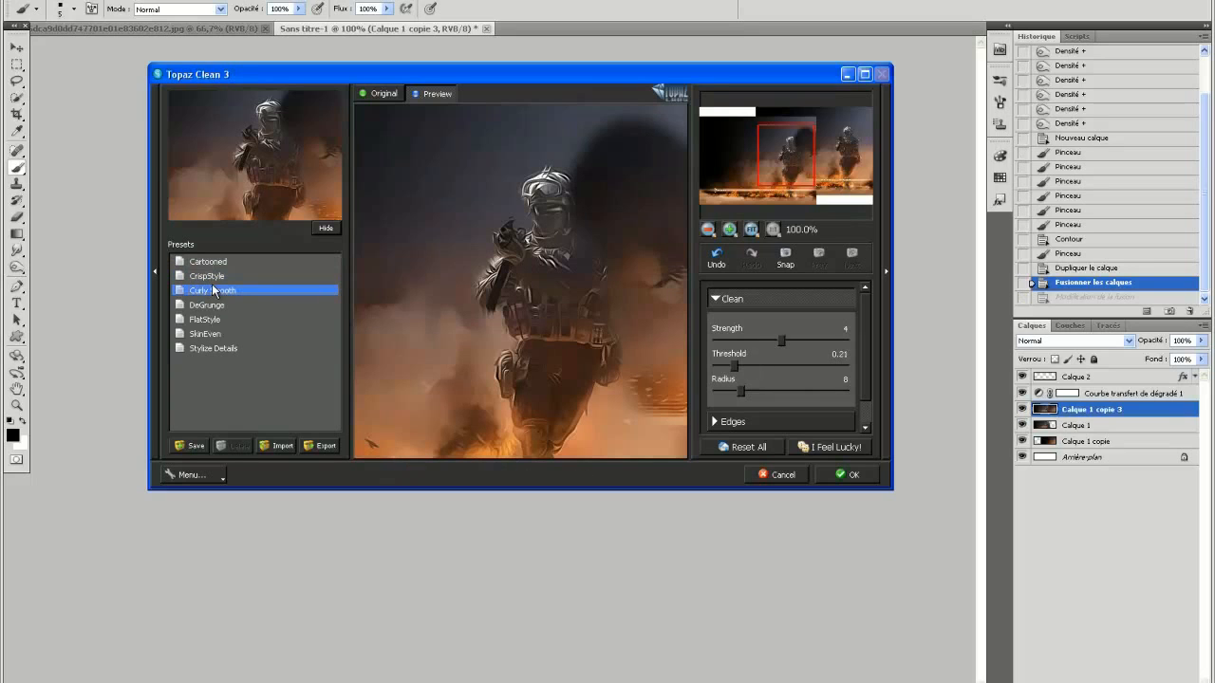
click(212, 277)
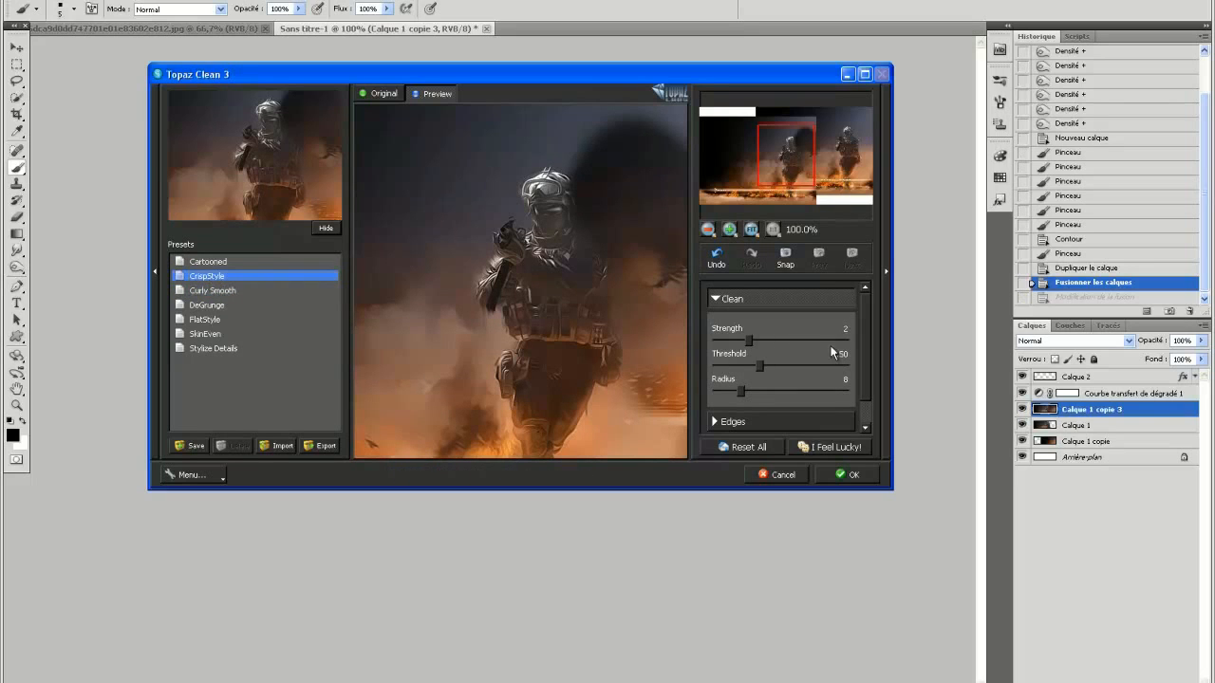
drag(750, 338, 730, 340)
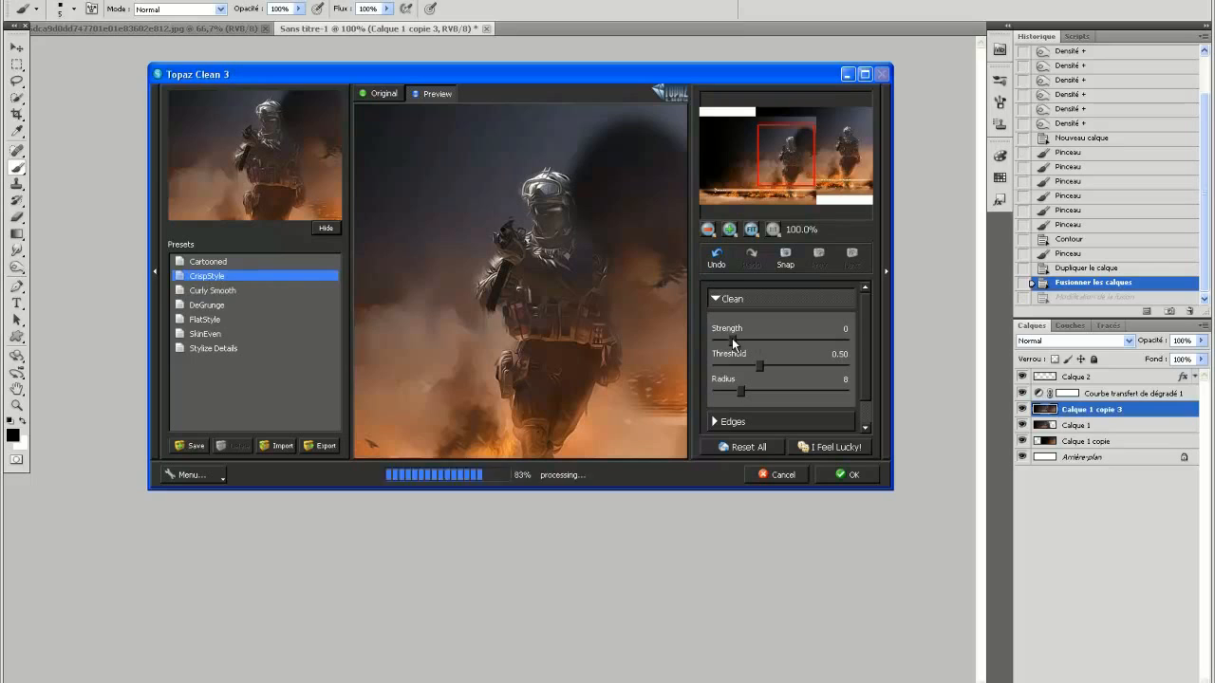
click(871, 481)
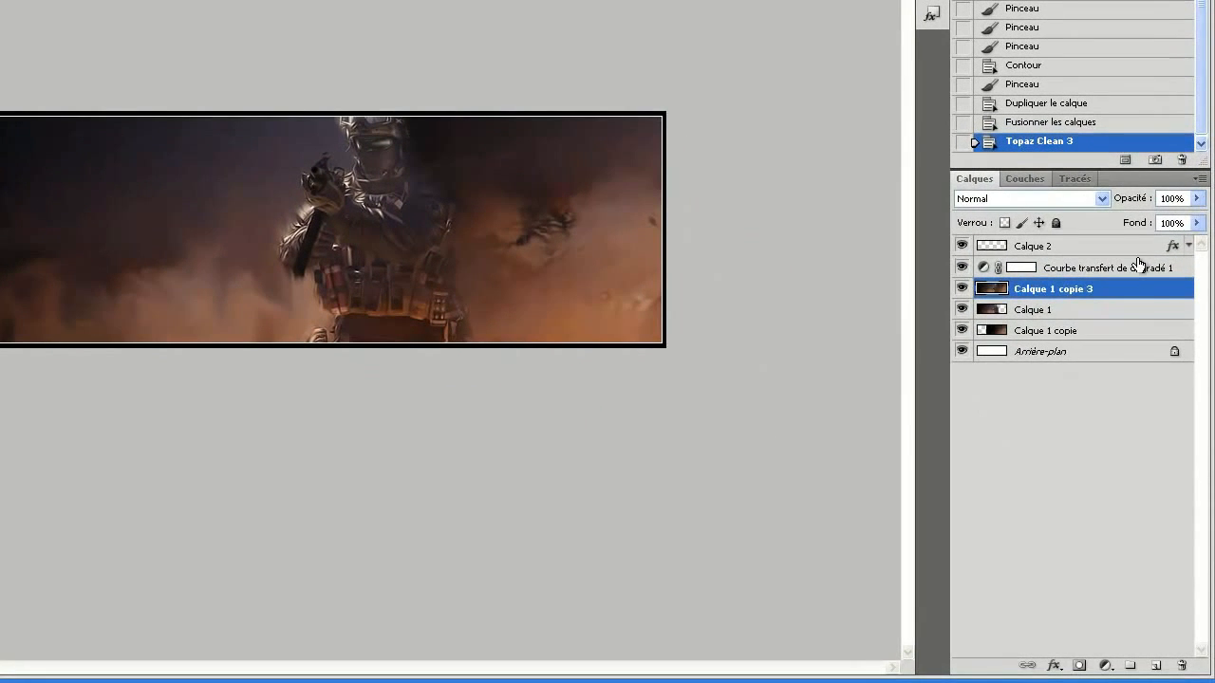
Duplicate the filtered Calque 1 copie 3 layer.
right_click(1145, 291)
click(1103, 353)
click(585, 17)
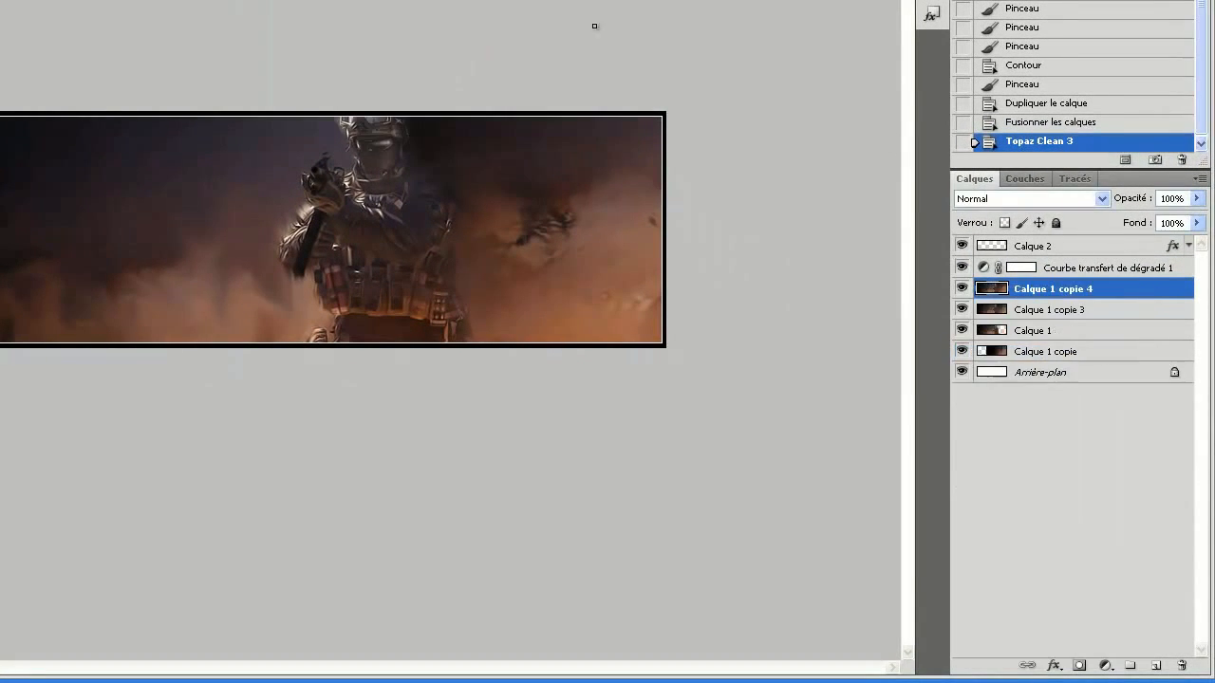
Set Calque 1 copie 4 to the Superposition blend mode at 35% opacity.
click(1056, 205)
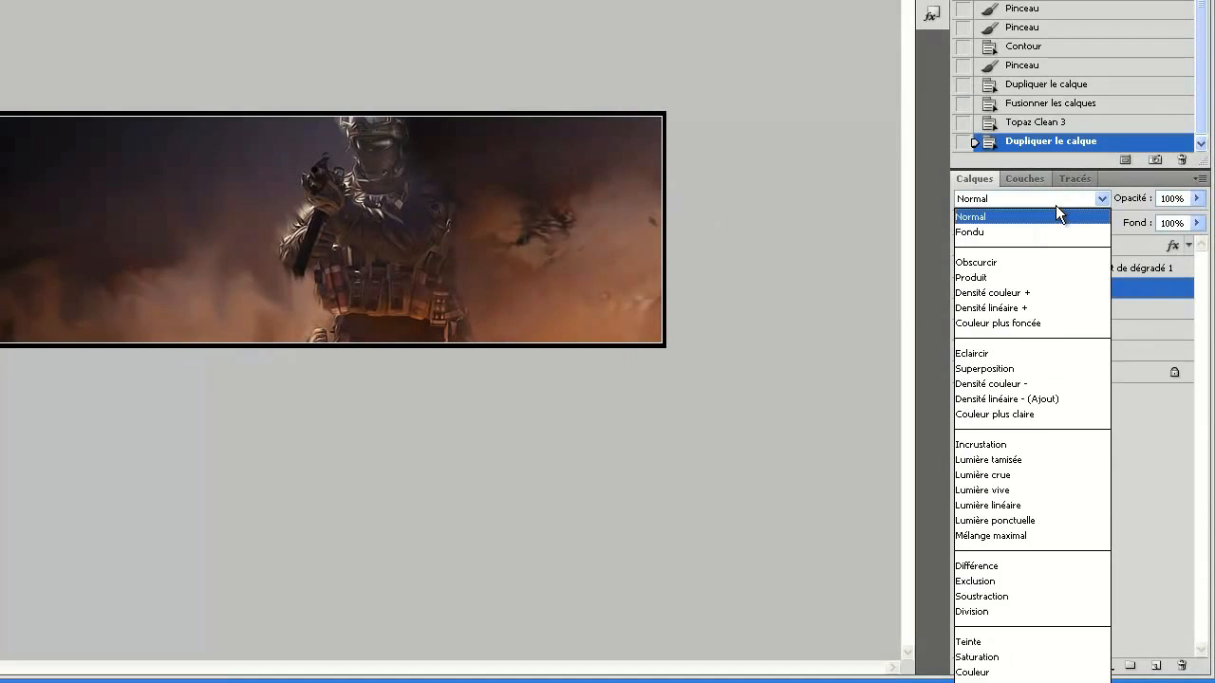
click(1054, 370)
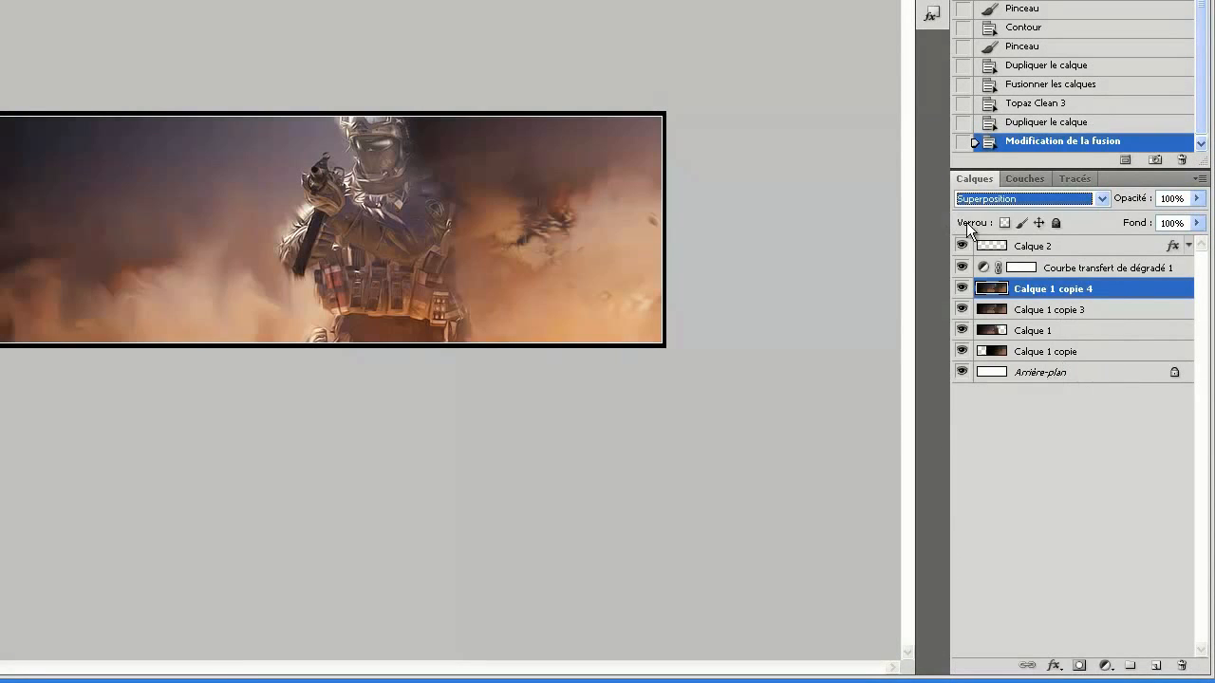
click(1177, 199)
text(2)
key(BackSpace)
text(35)
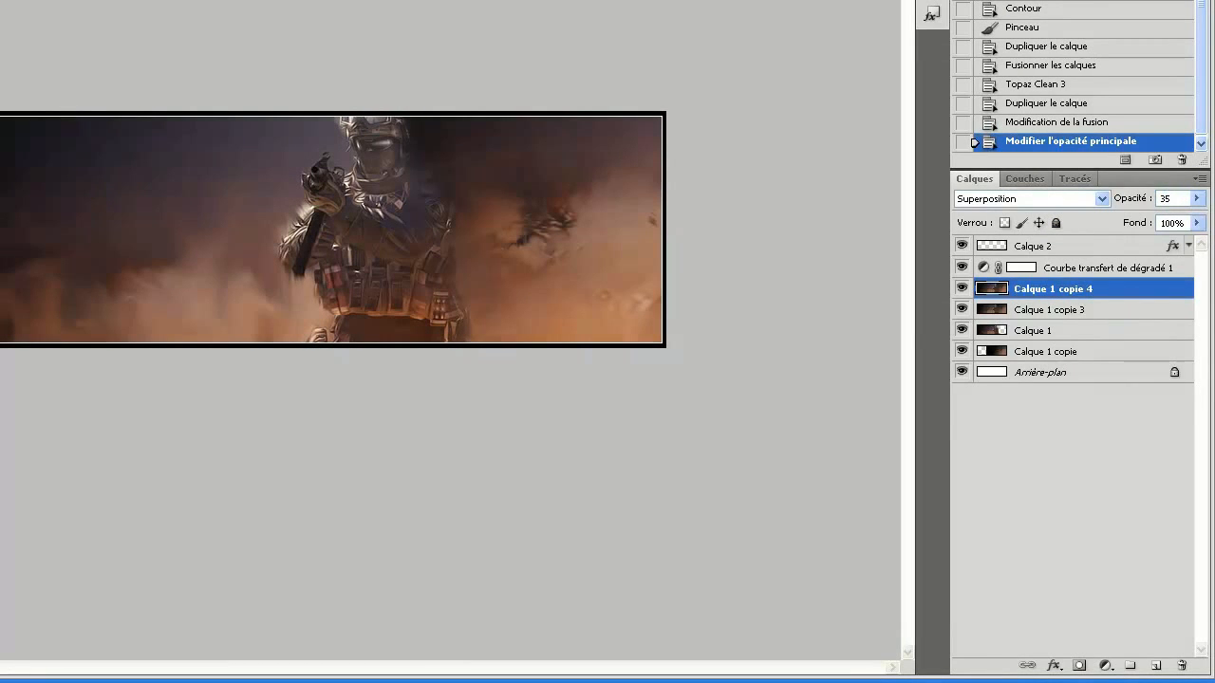
Add a Courbes adjustment layer above Calque 1 copie 4 and brighten the midtones with a curve point at input 122, output 176.
key(alt+c)
mouse_move(19, 0)
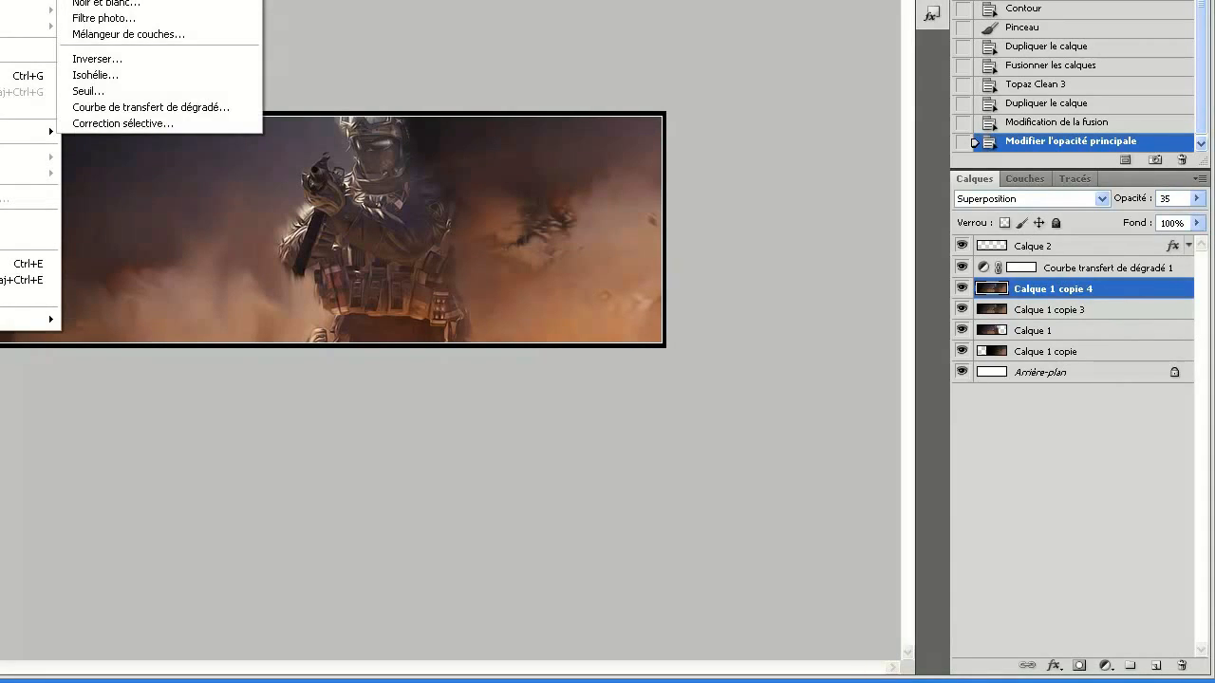
click(95, 0)
click(591, 29)
drag(1064, 332, 1064, 301)
right_click(1049, 181)
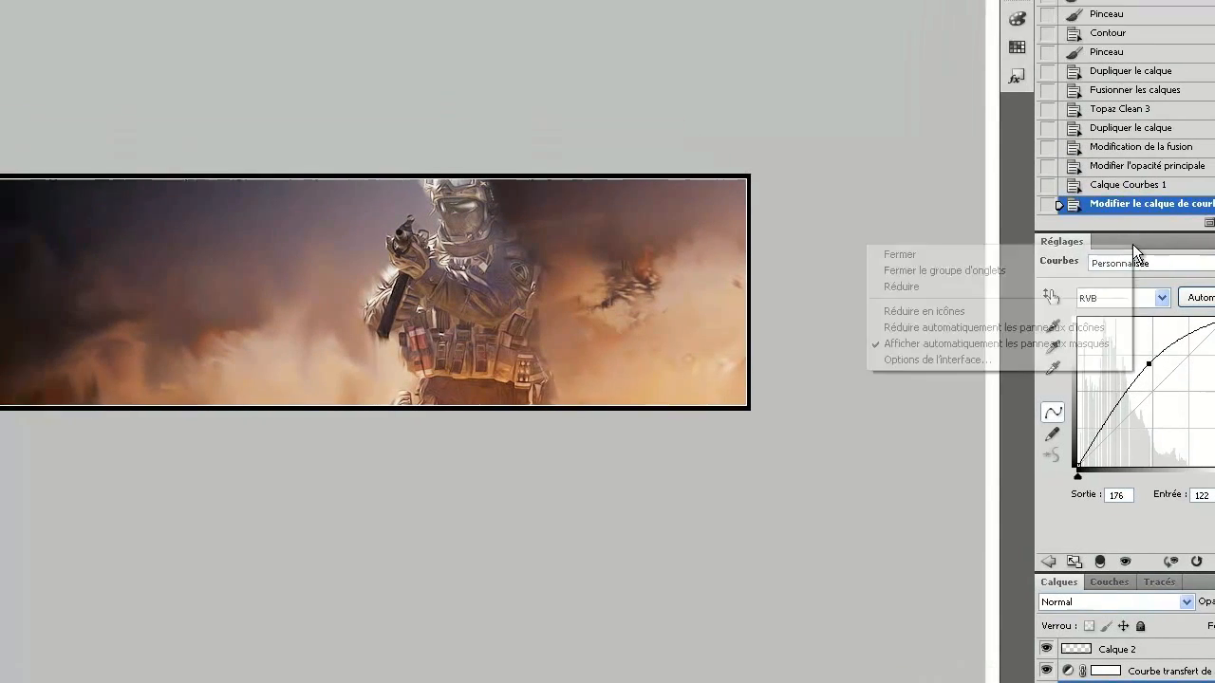
Add a gradient map adjustment layer above Courbes 1 and set its blend mode to Lumière tamisée.
click(215, 16)
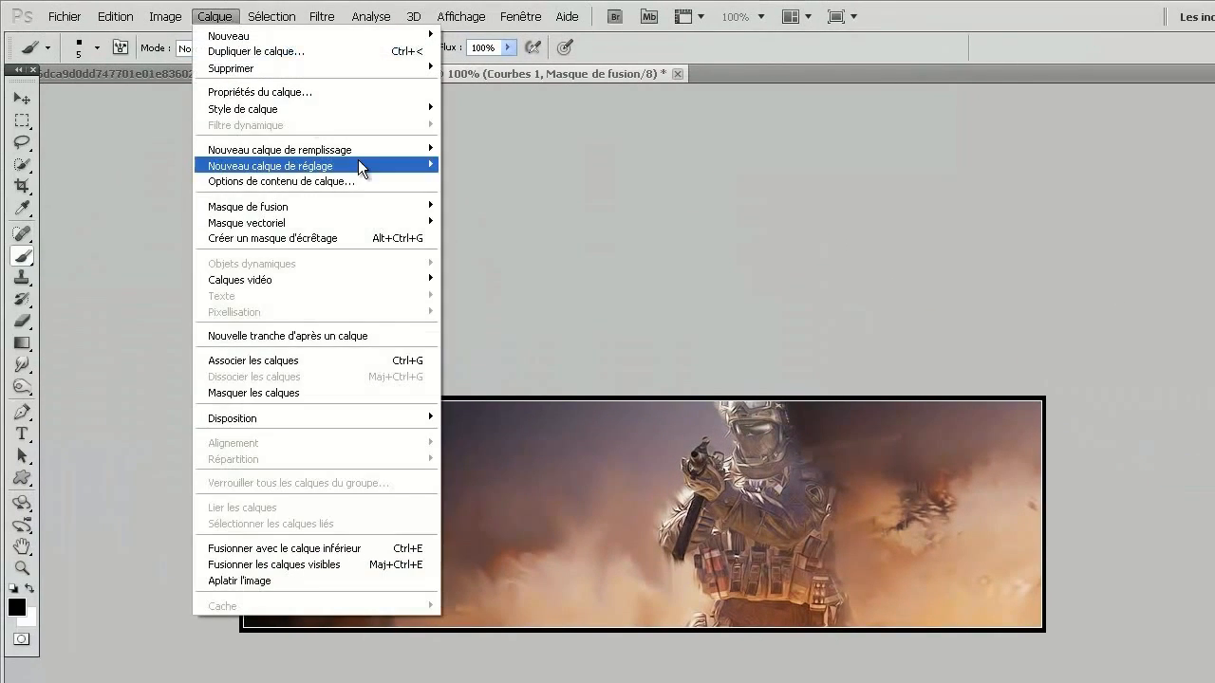
mouse_move(358, 166)
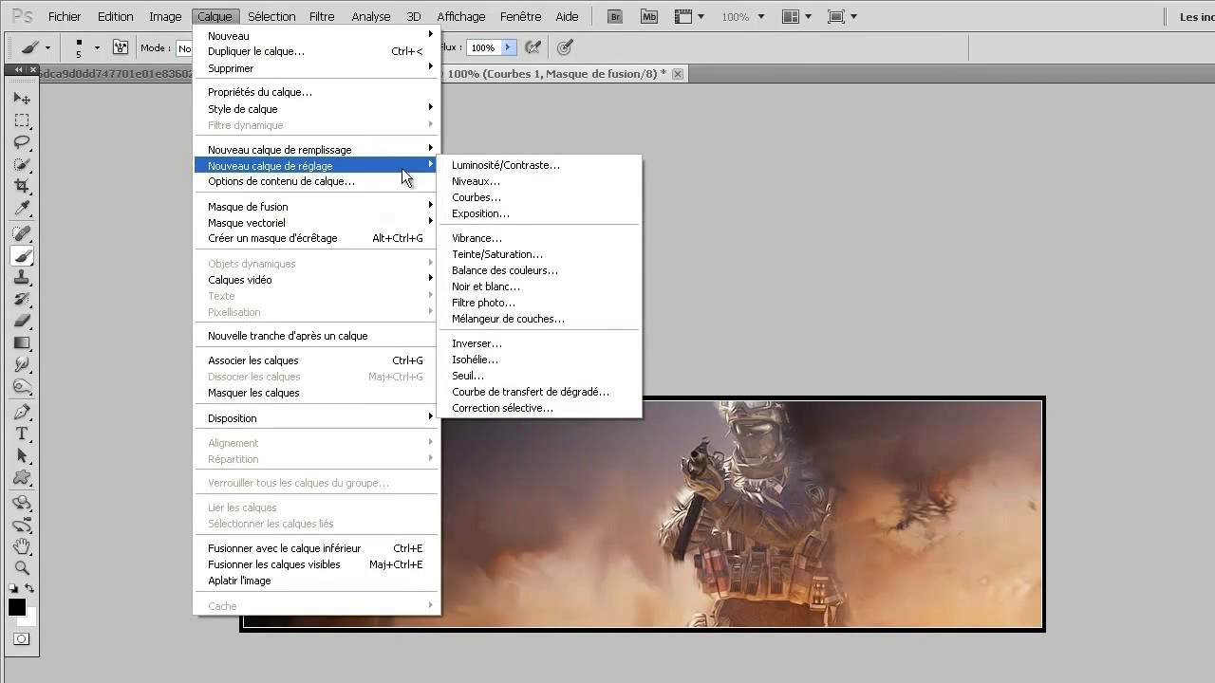
click(626, 392)
key(Return)
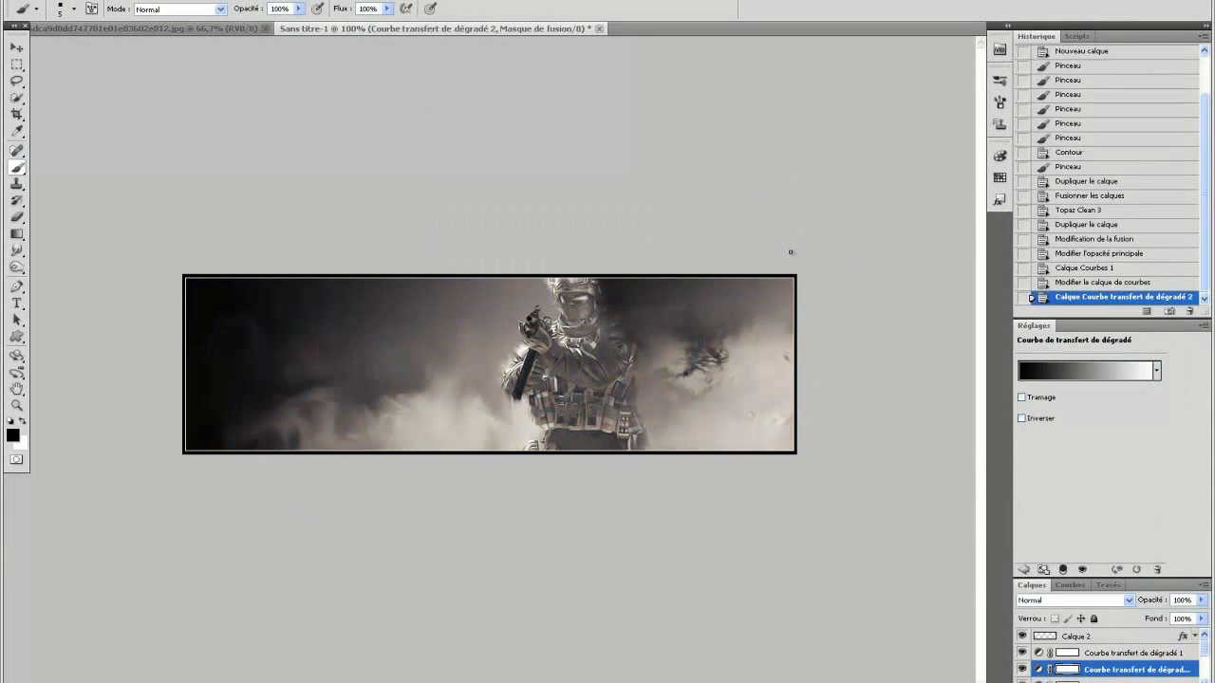
click(1115, 600)
click(1073, 414)
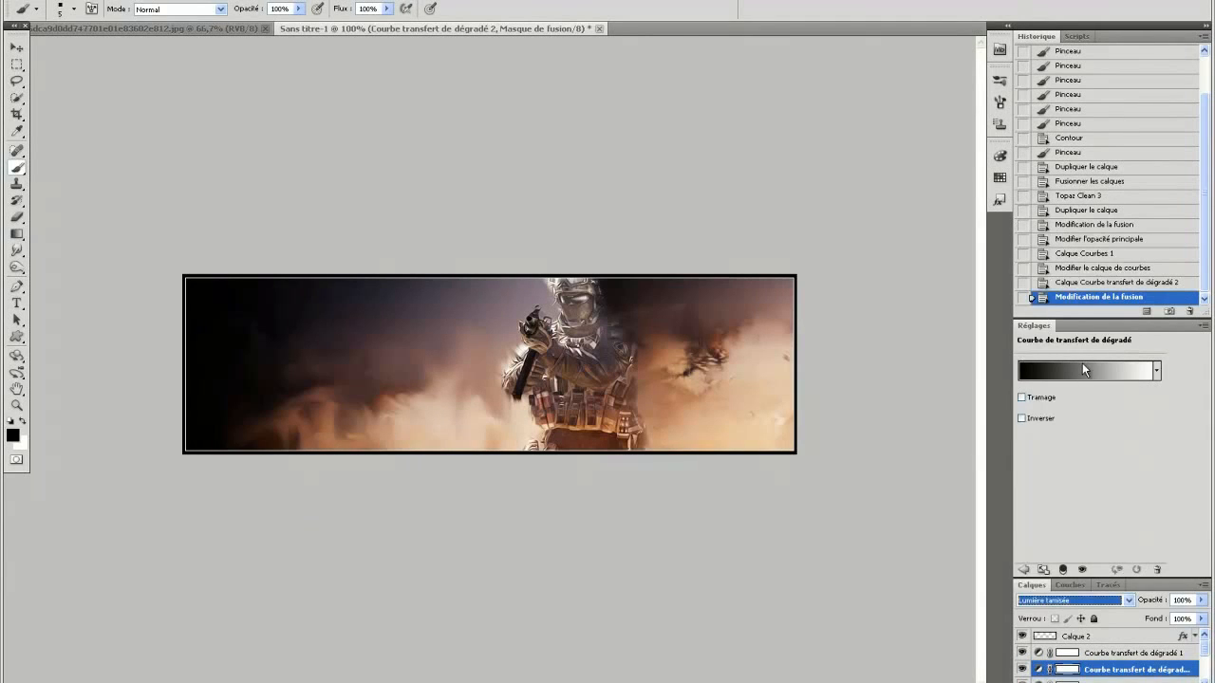
Open the new gradient map's gradient for editing and try the presets "Violet, orange", "Motken gold2" and "Bronze Bz66".
click(1082, 363)
click(890, 363)
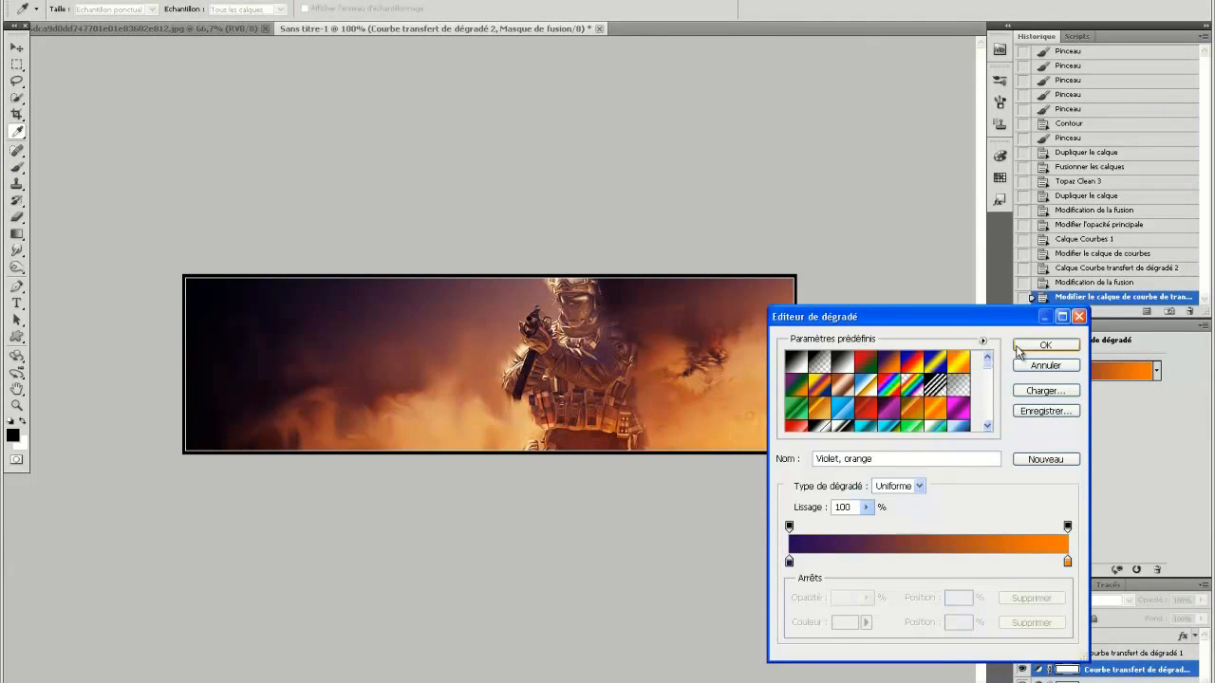
scroll(990, 374, down, 4)
scroll(964, 403, down, 8)
click(963, 427)
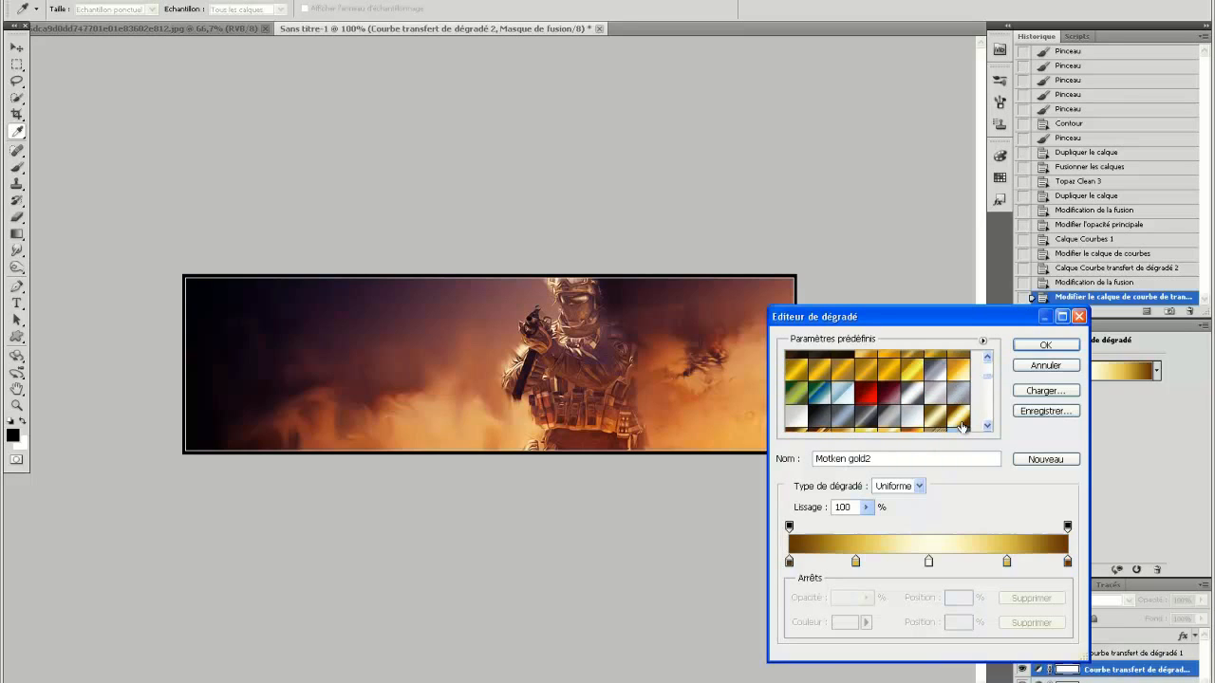
scroll(962, 417, down, 3)
click(940, 385)
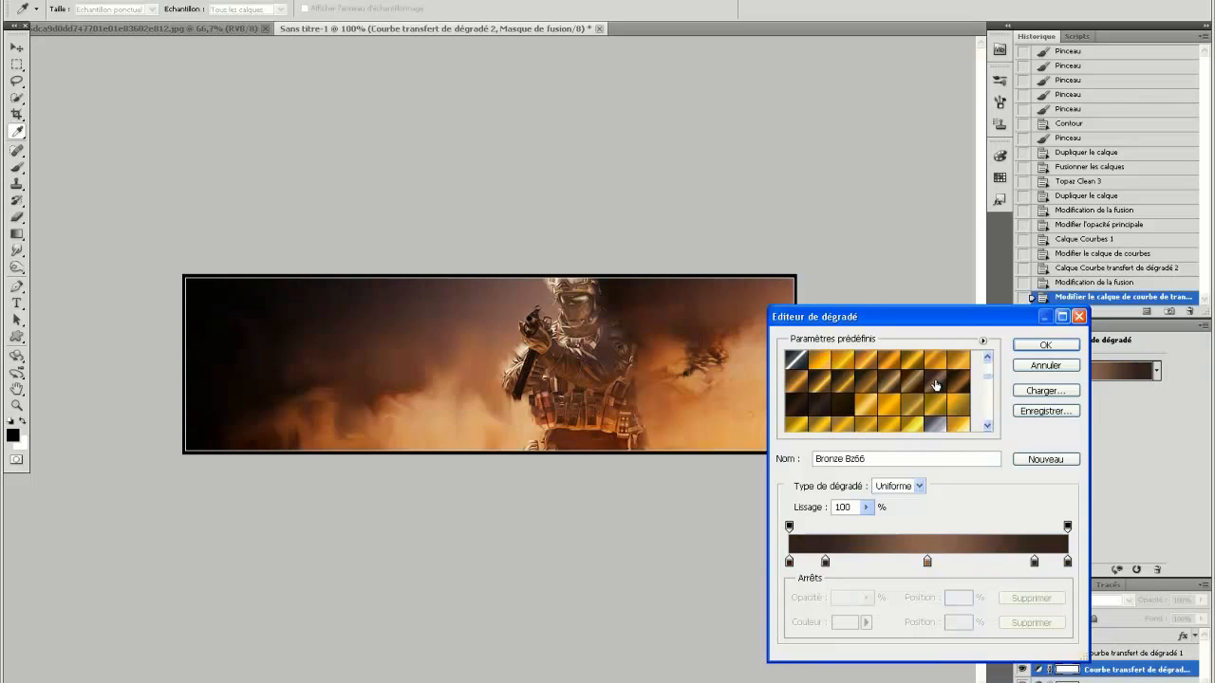
Compare the Bronze Bz77, Bronze Bz33, Gold 10k - L and Bronze Bz 110 presets on the gradient map.
click(934, 367)
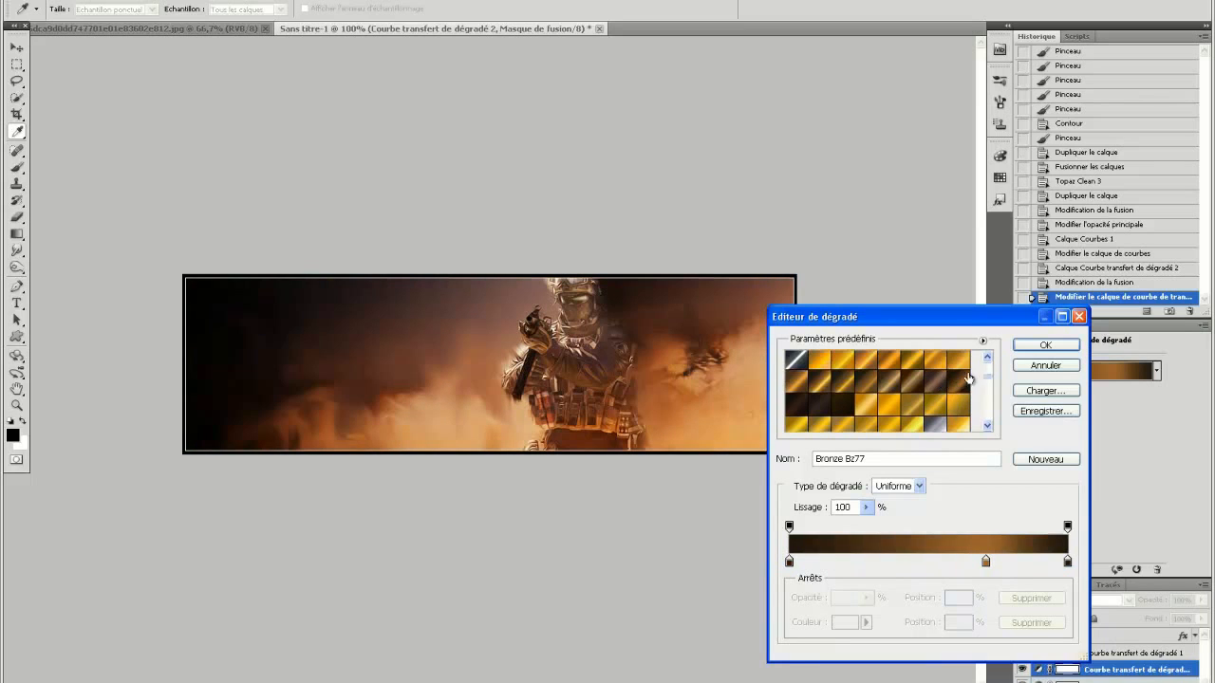
click(835, 399)
click(906, 394)
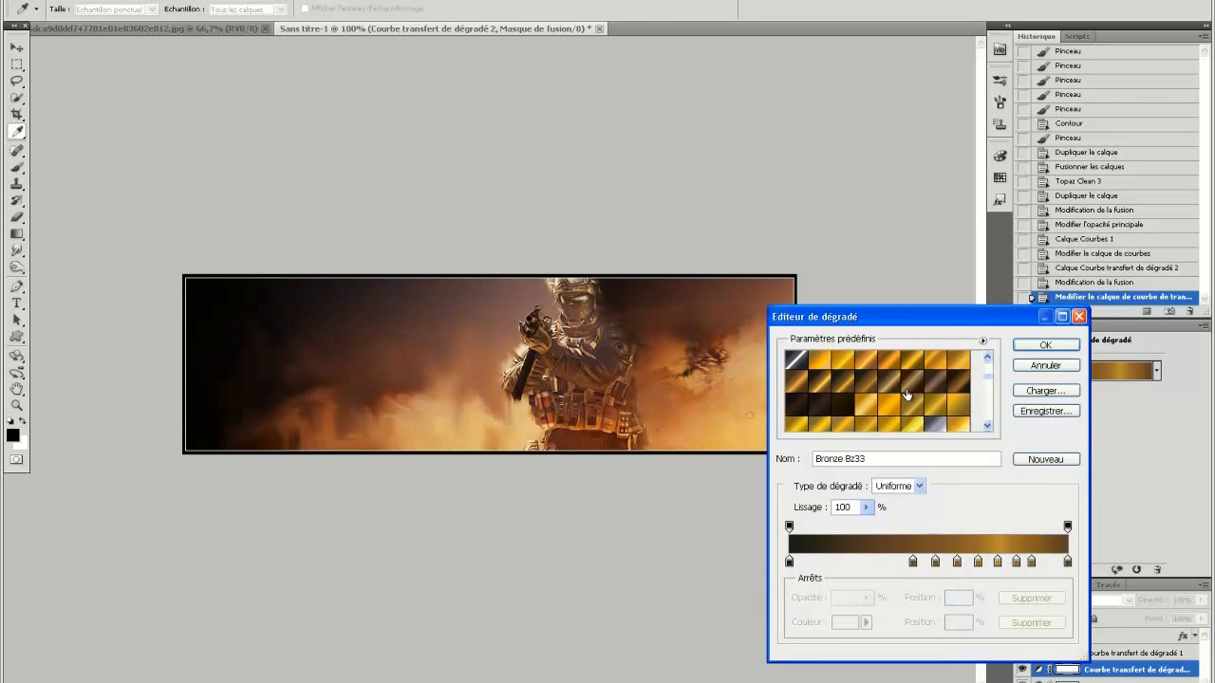
click(920, 393)
click(959, 372)
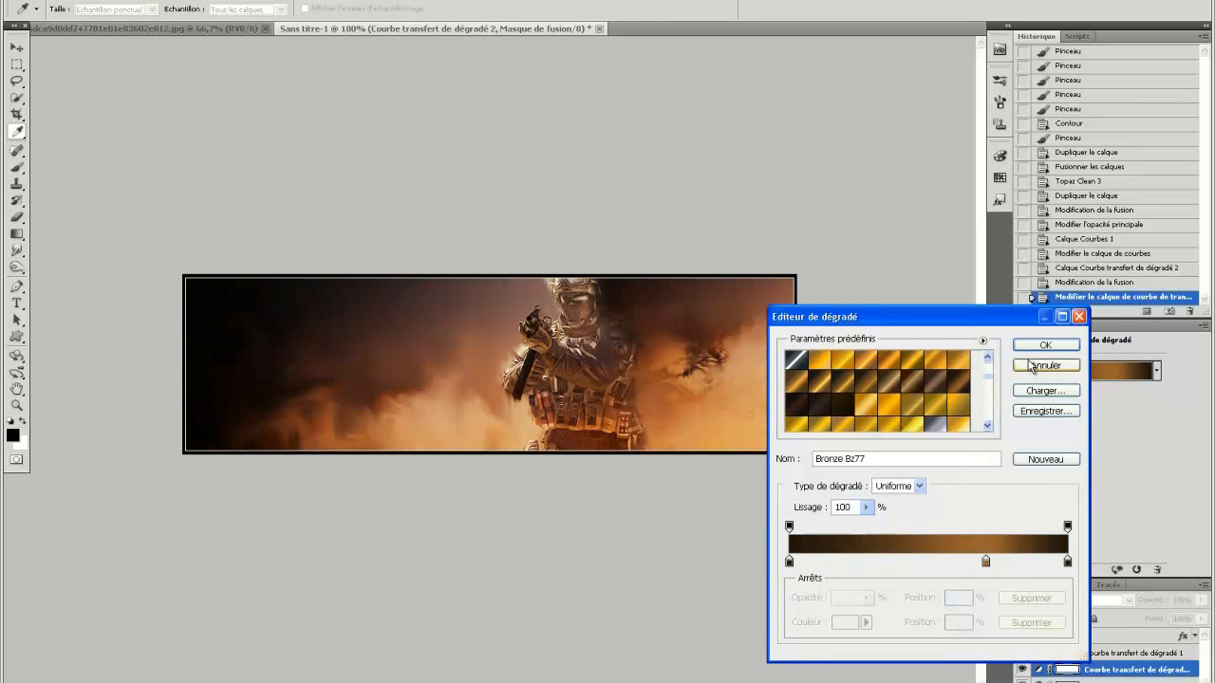
click(969, 407)
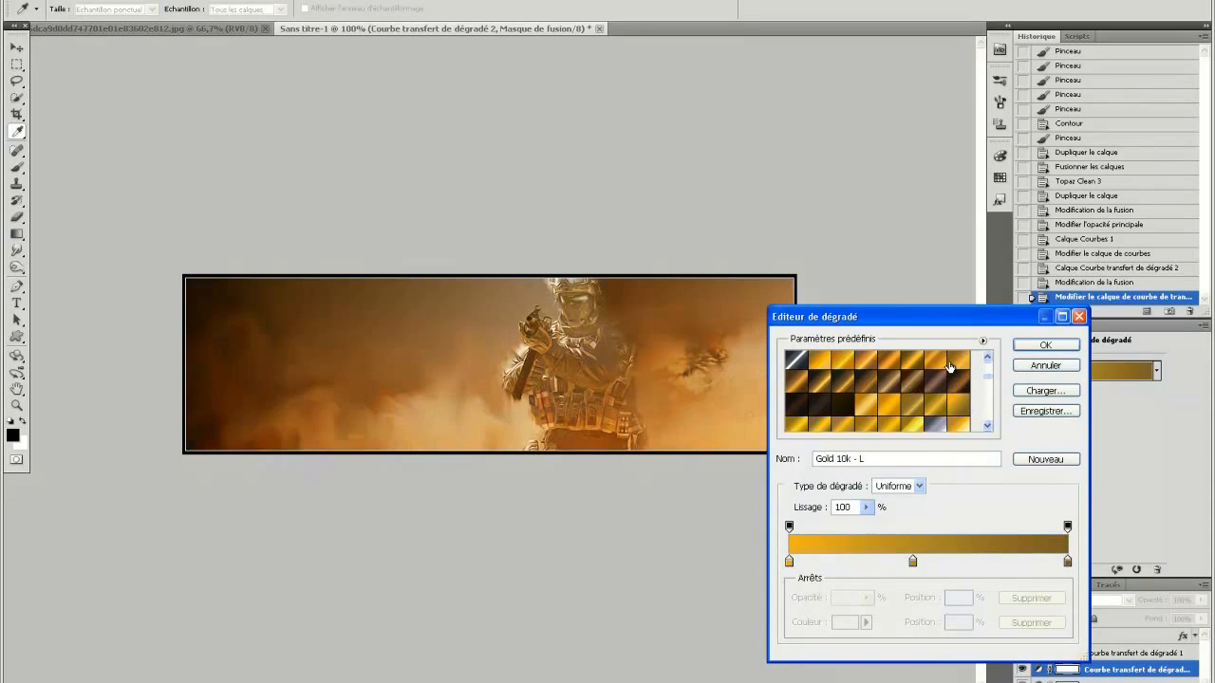
click(949, 366)
click(961, 377)
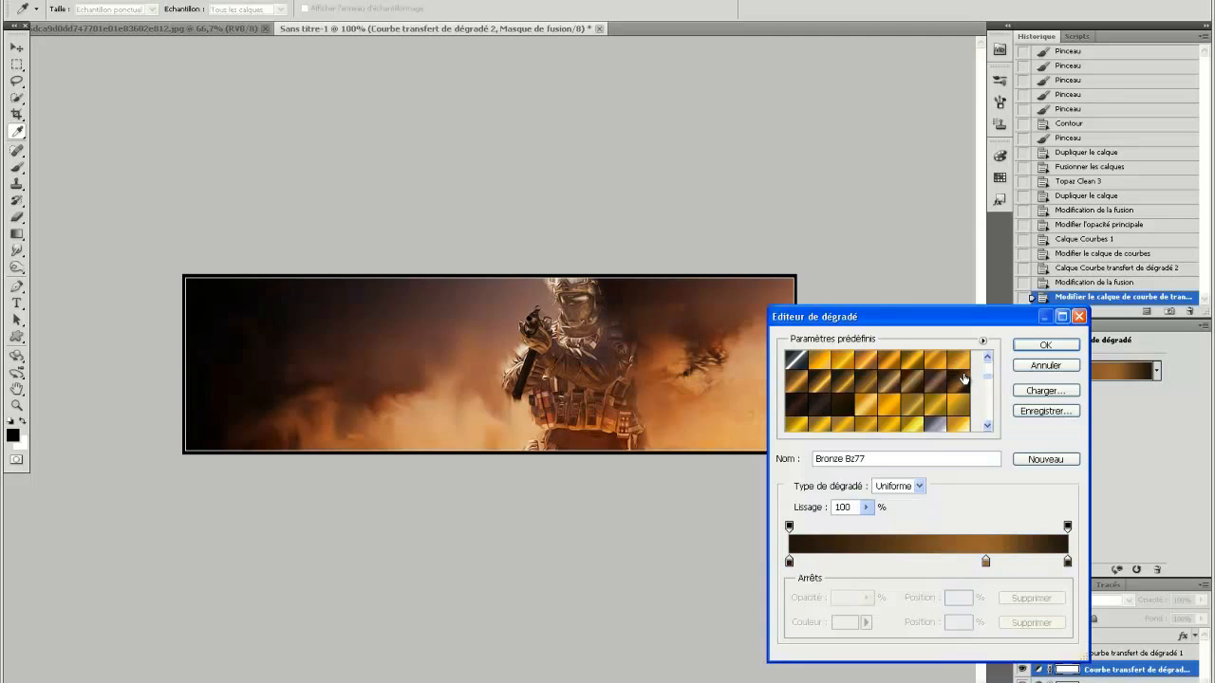
click(934, 385)
click(890, 405)
click(835, 410)
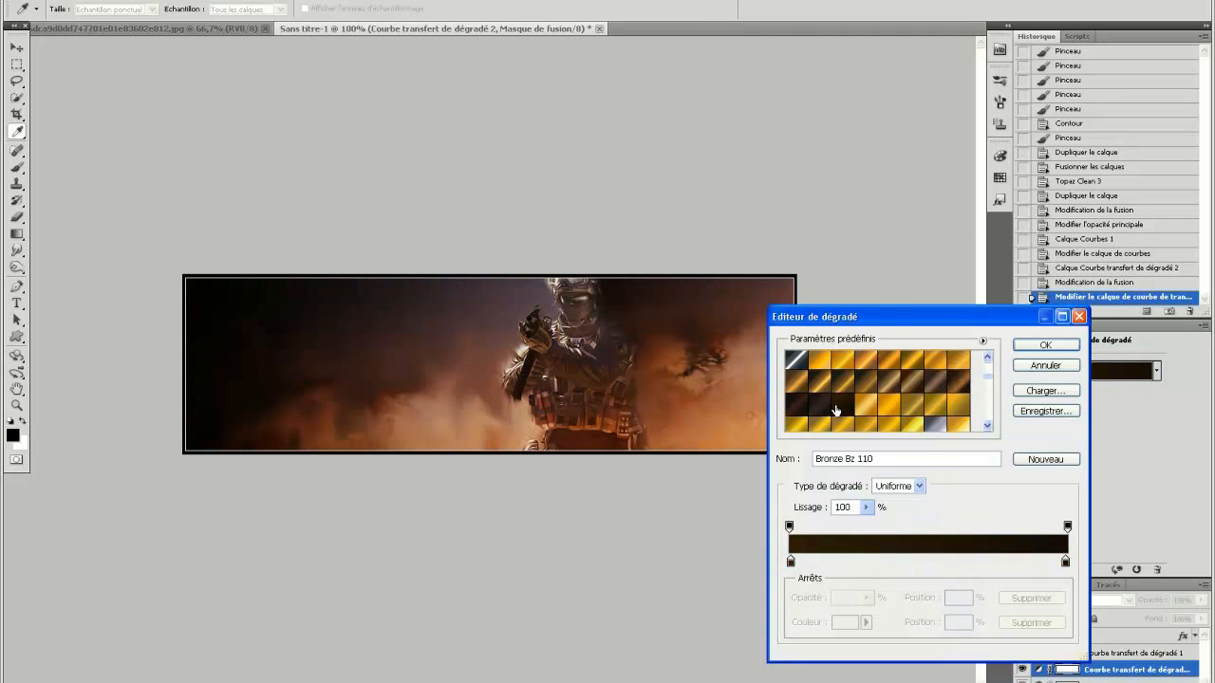
Apply the Bronze Bz77 gradient to the gradient map layer and set its blend mode to Incrustation.
click(961, 378)
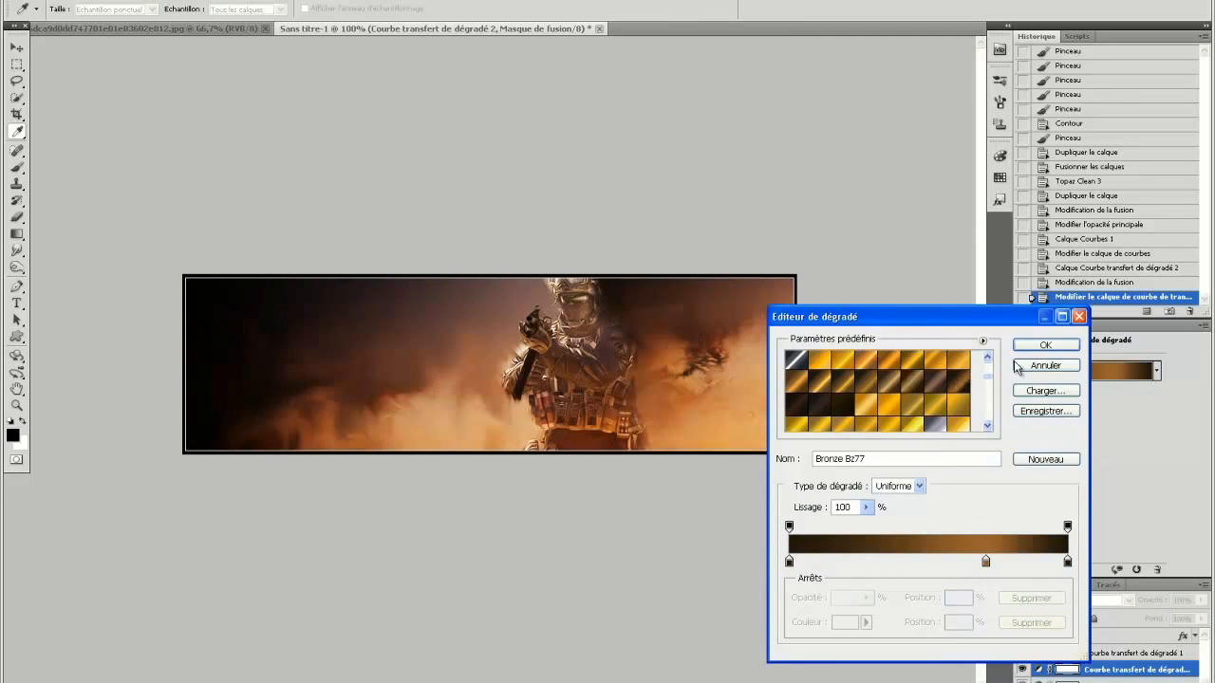
click(1045, 344)
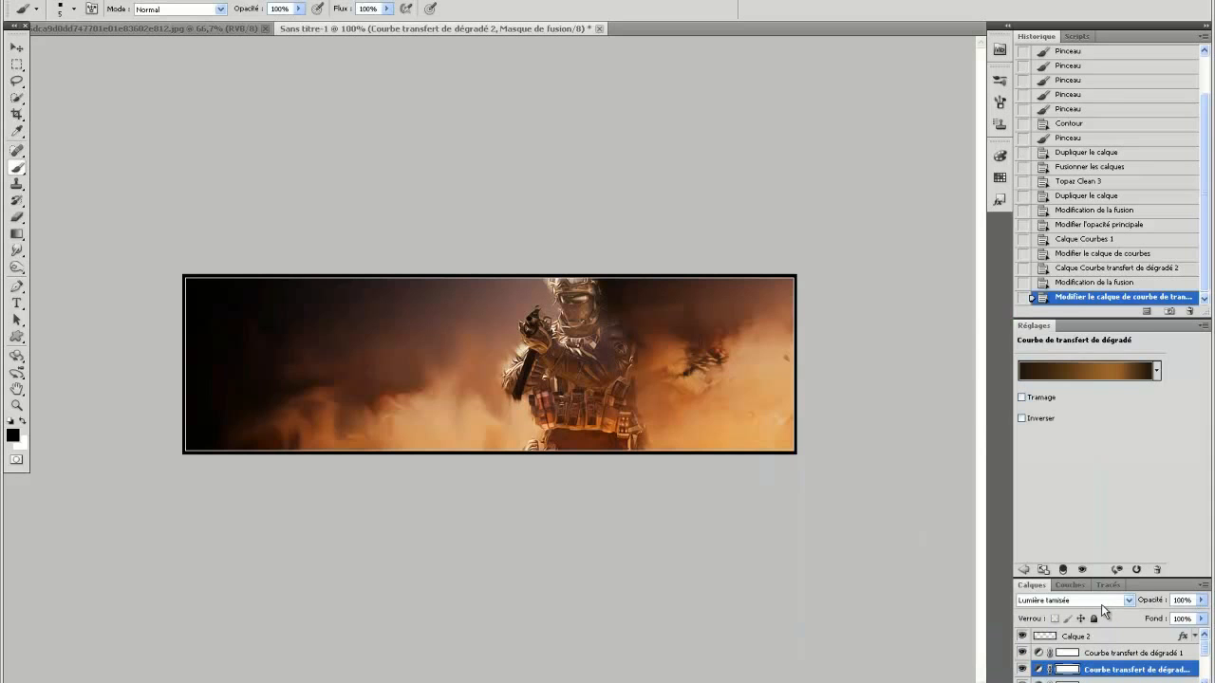
click(1103, 601)
click(1054, 399)
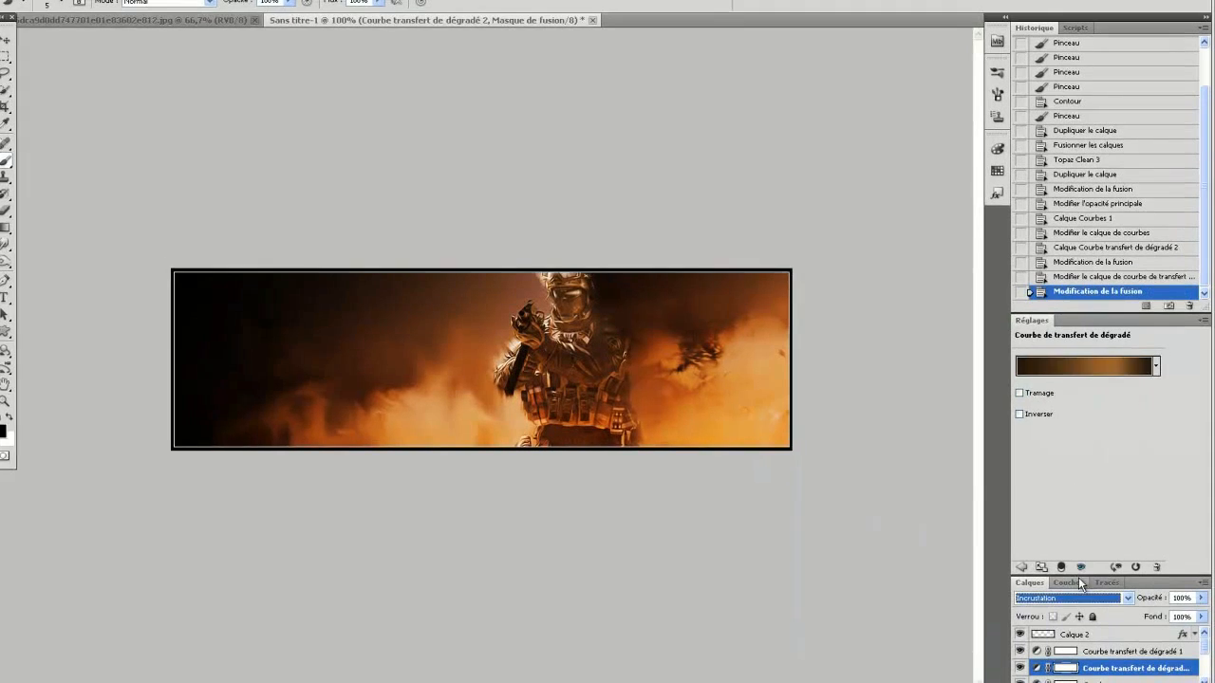
Set the opacity of the Courbe transfert de dégradé 2 layer to 50% and clear the adjustment settings out of view.
click(1166, 597)
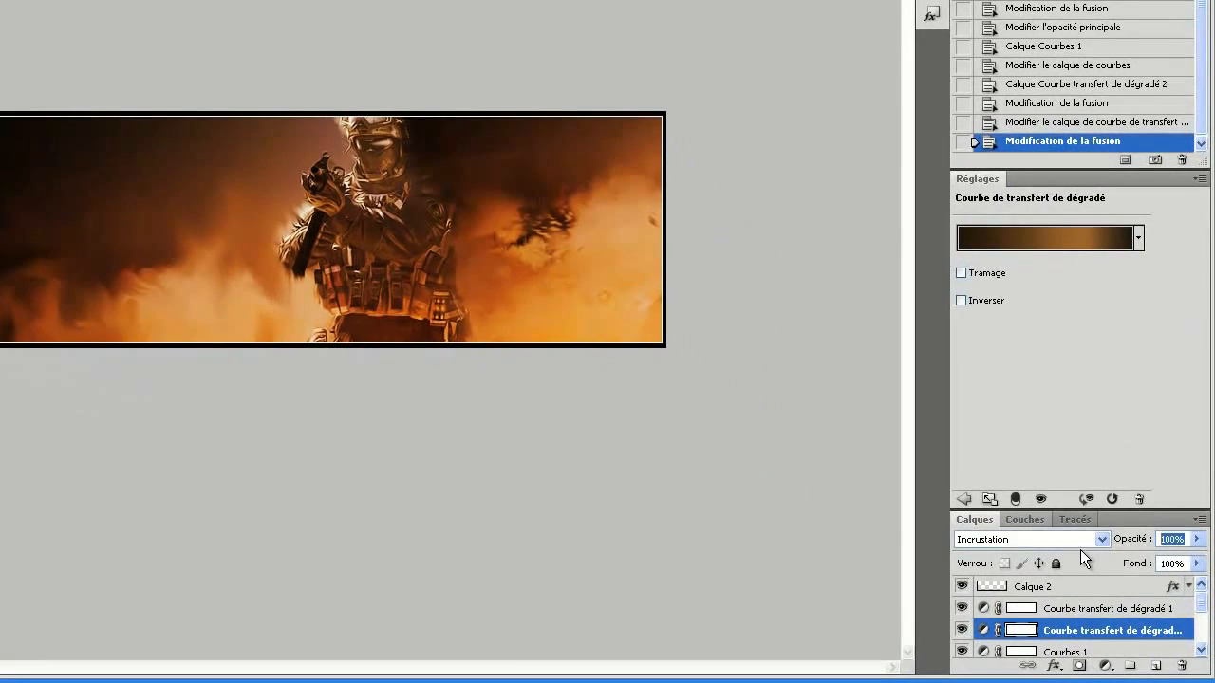
text(50)
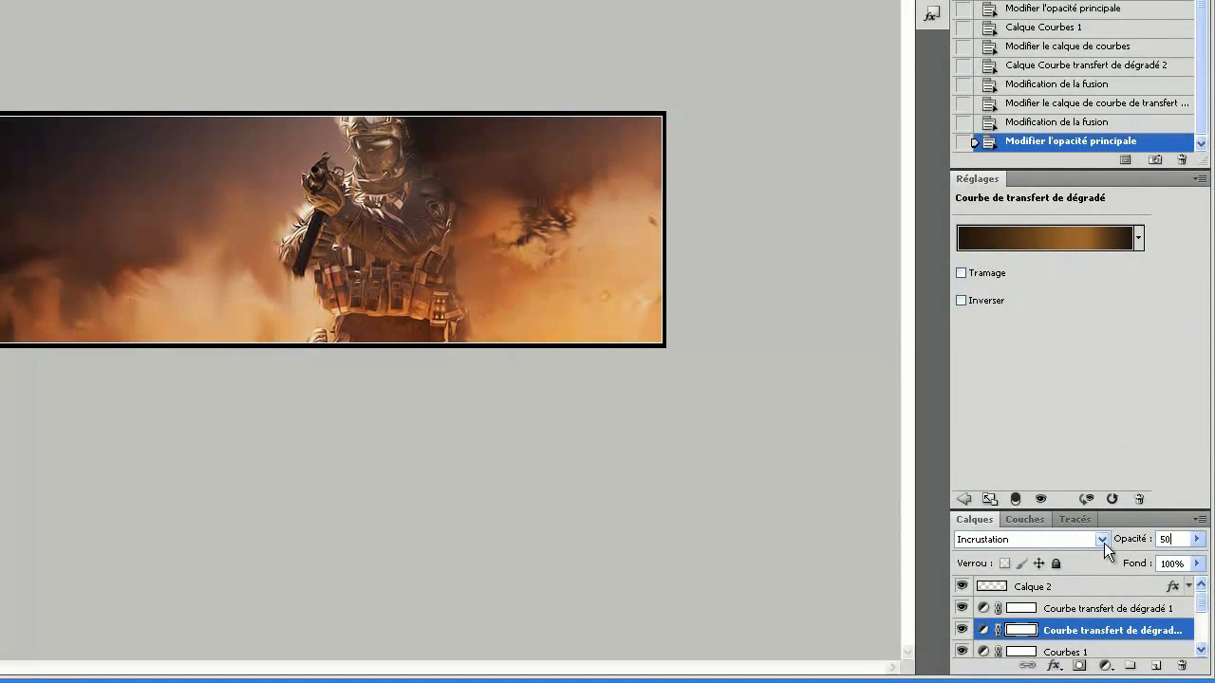
right_click(1023, 174)
click(788, 179)
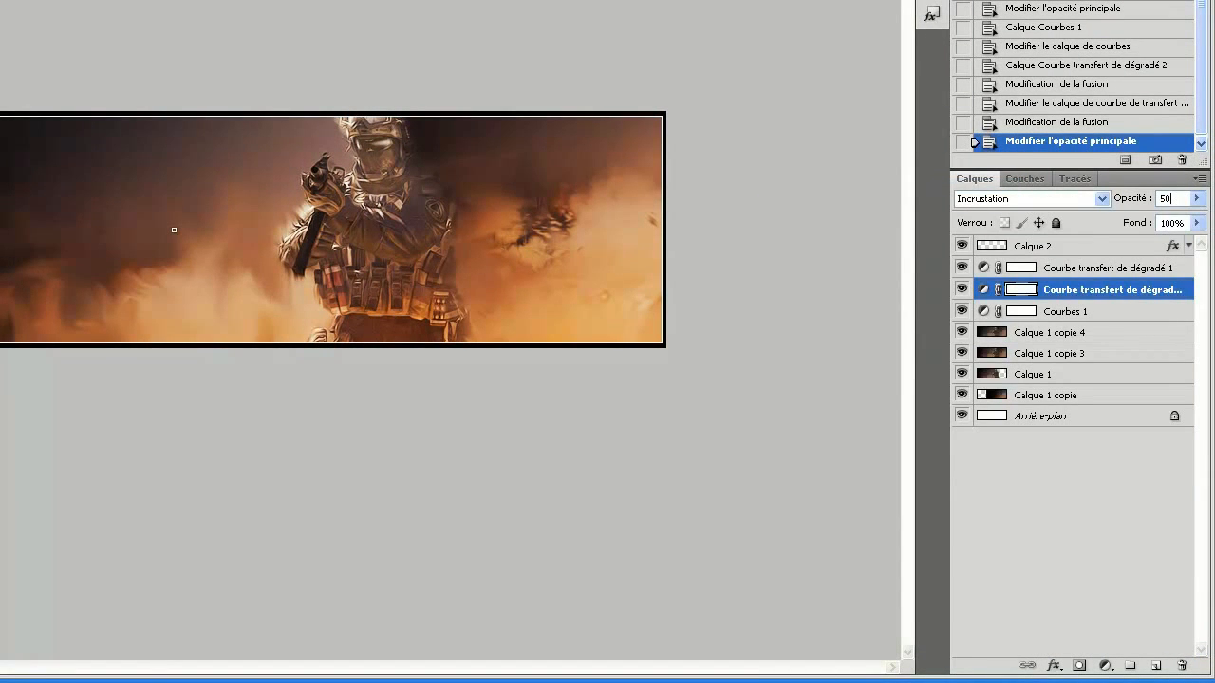
Set the opacity of Calque 1 copie 4 to 35% and add a new empty layer directly above it.
click(1128, 332)
key(3)
key(5)
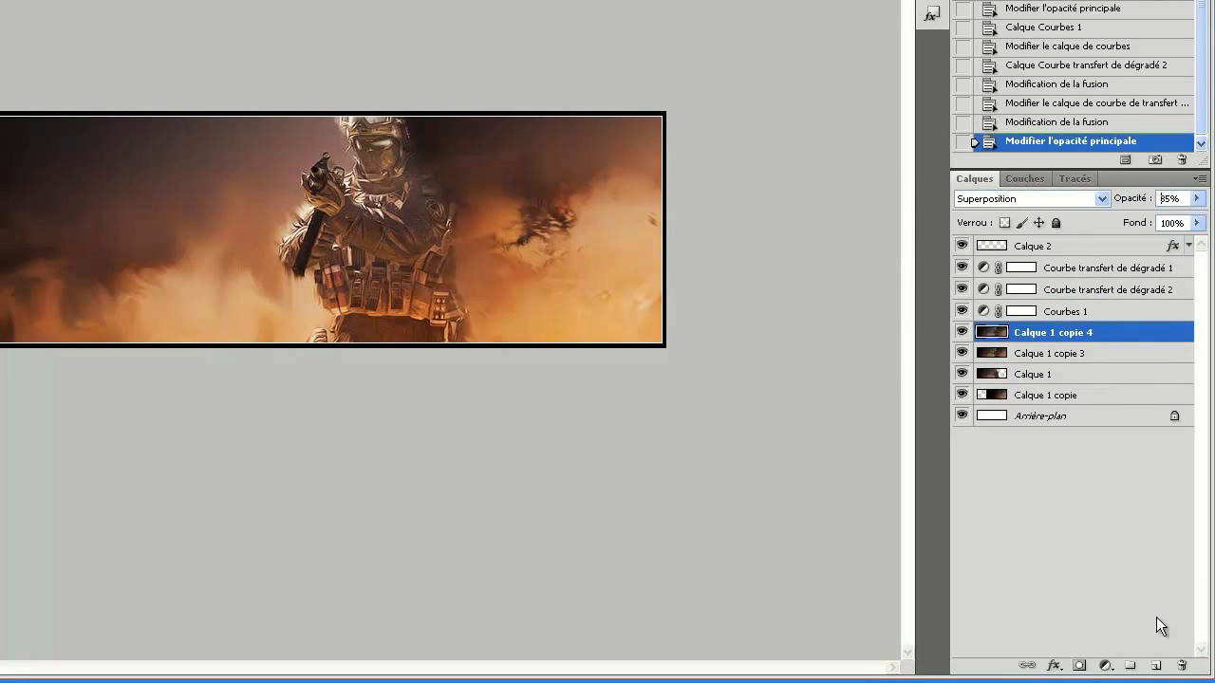
click(1156, 665)
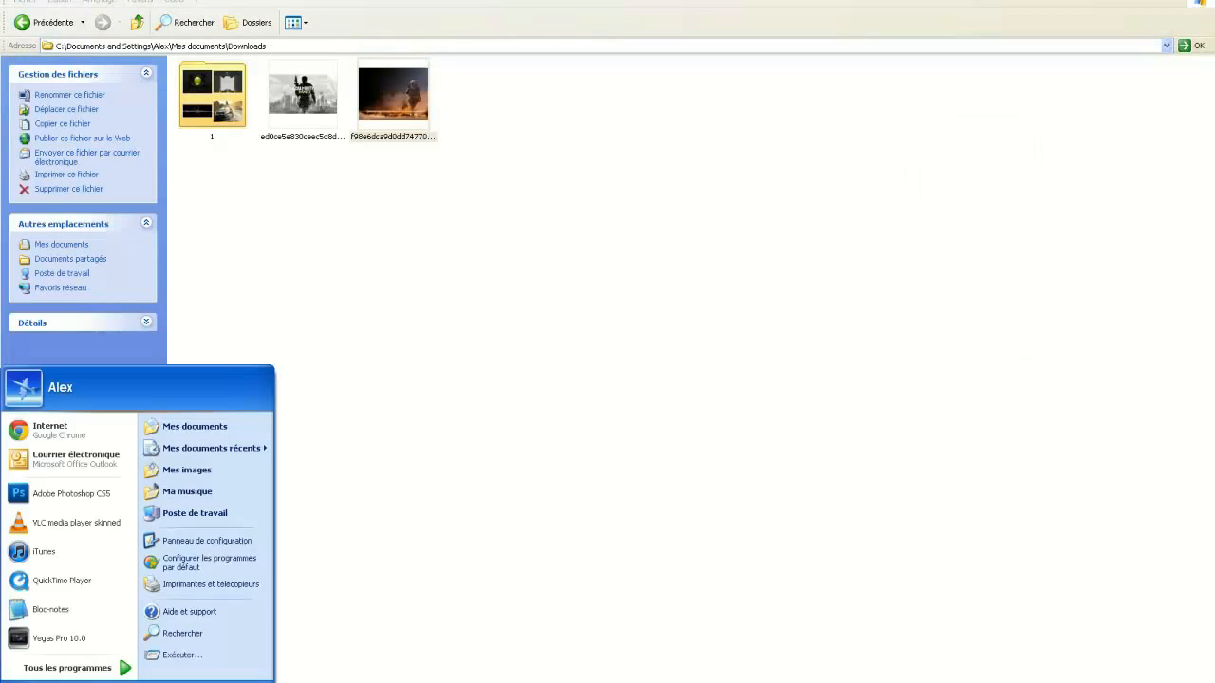
Switch to Windows Explorer, find flames2.png in G:\Photoshop\Image pour photoshop\flames & smoke, and open it in Photoshop.
click(195, 513)
double_click(545, 171)
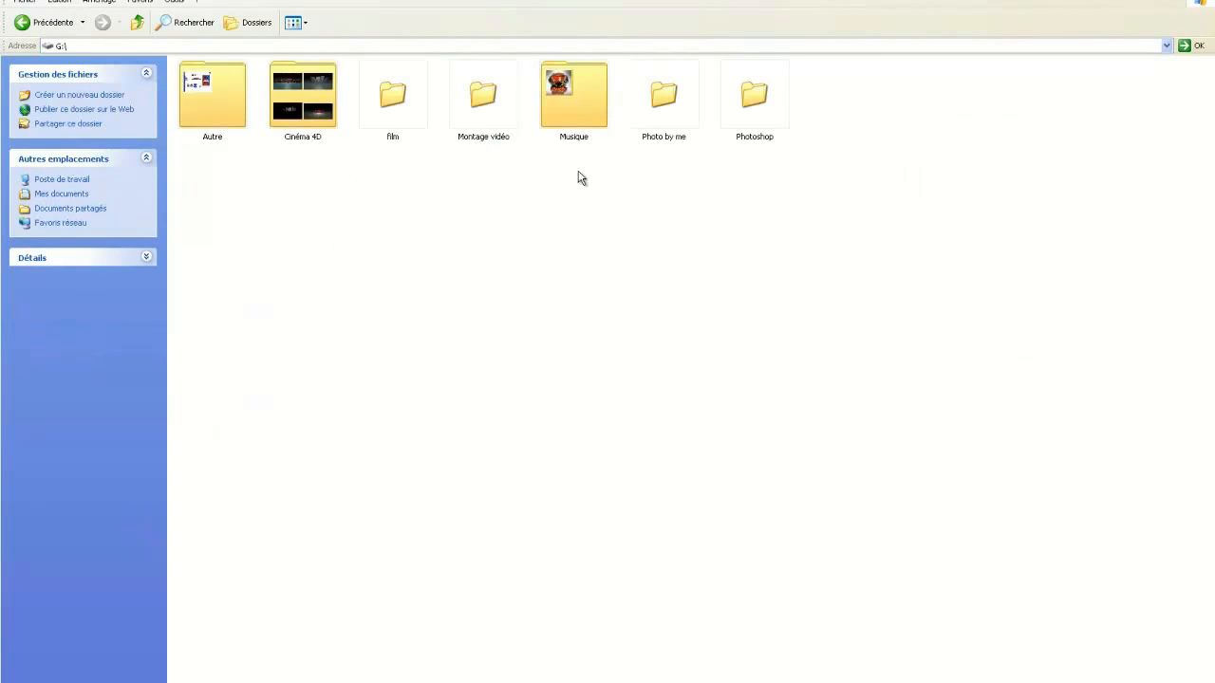
double_click(750, 125)
double_click(1085, 111)
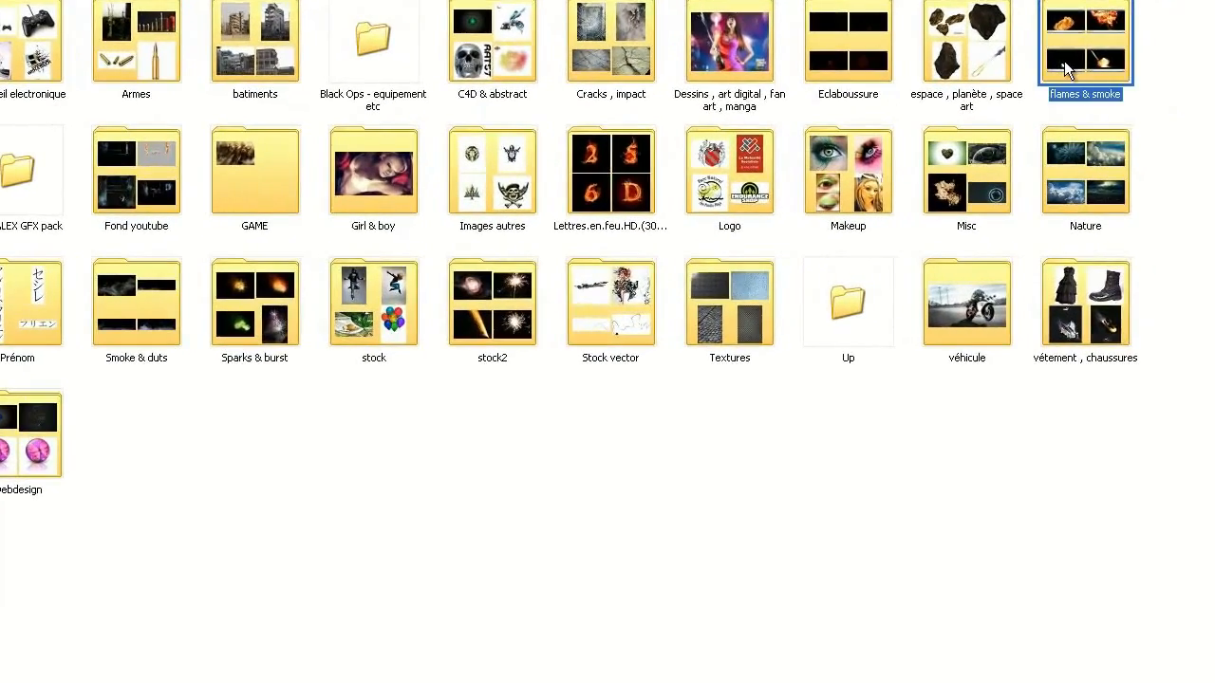
double_click(1115, 95)
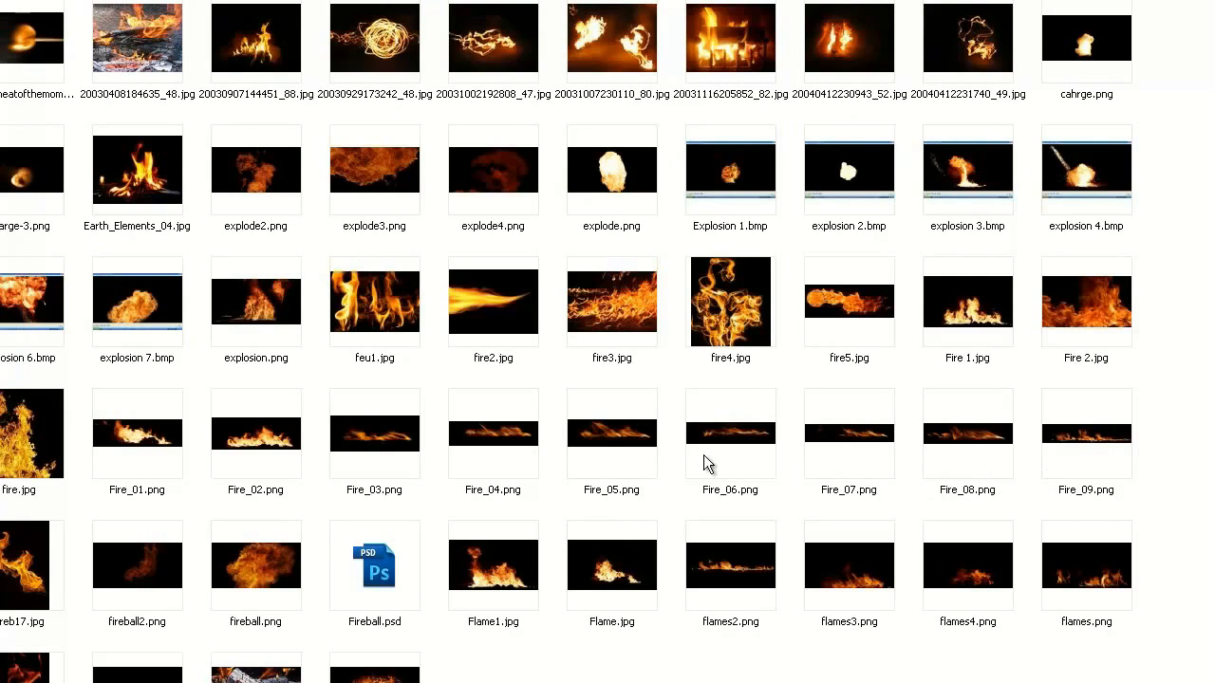
click(718, 570)
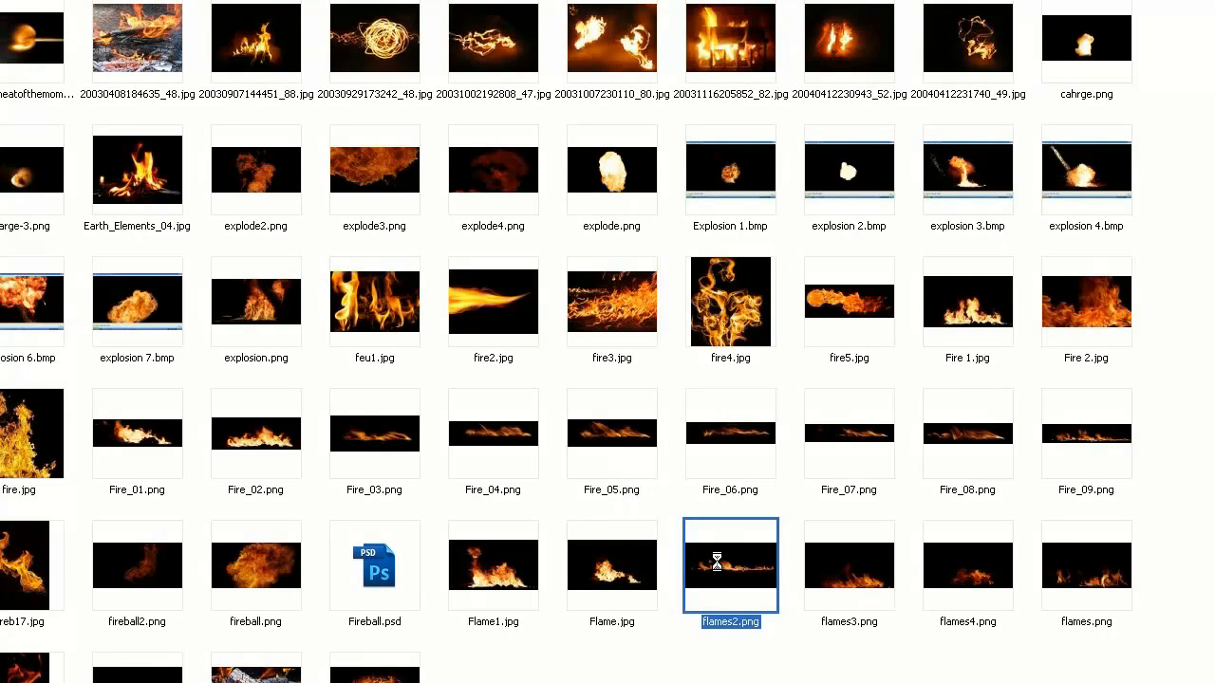
right_click(719, 563)
mouse_move(802, 323)
click(635, 379)
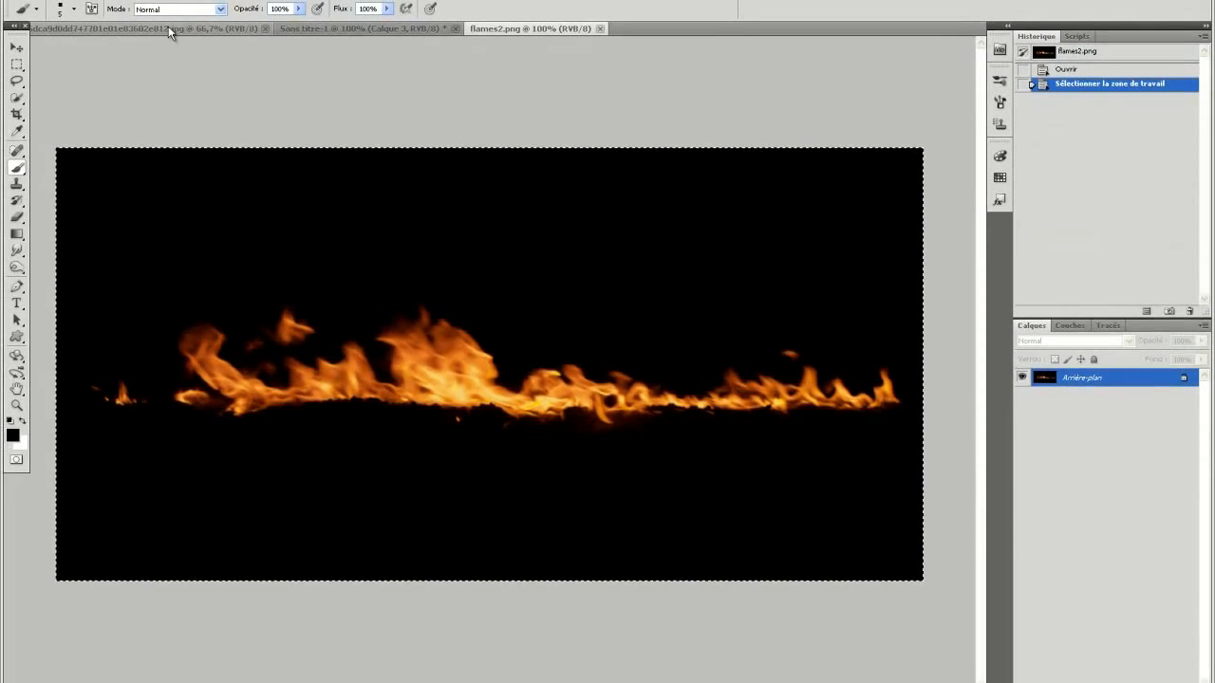
Close the soldier wallpaper document, copy the whole flames image, and paste it into Calque 3 of the banner.
click(168, 25)
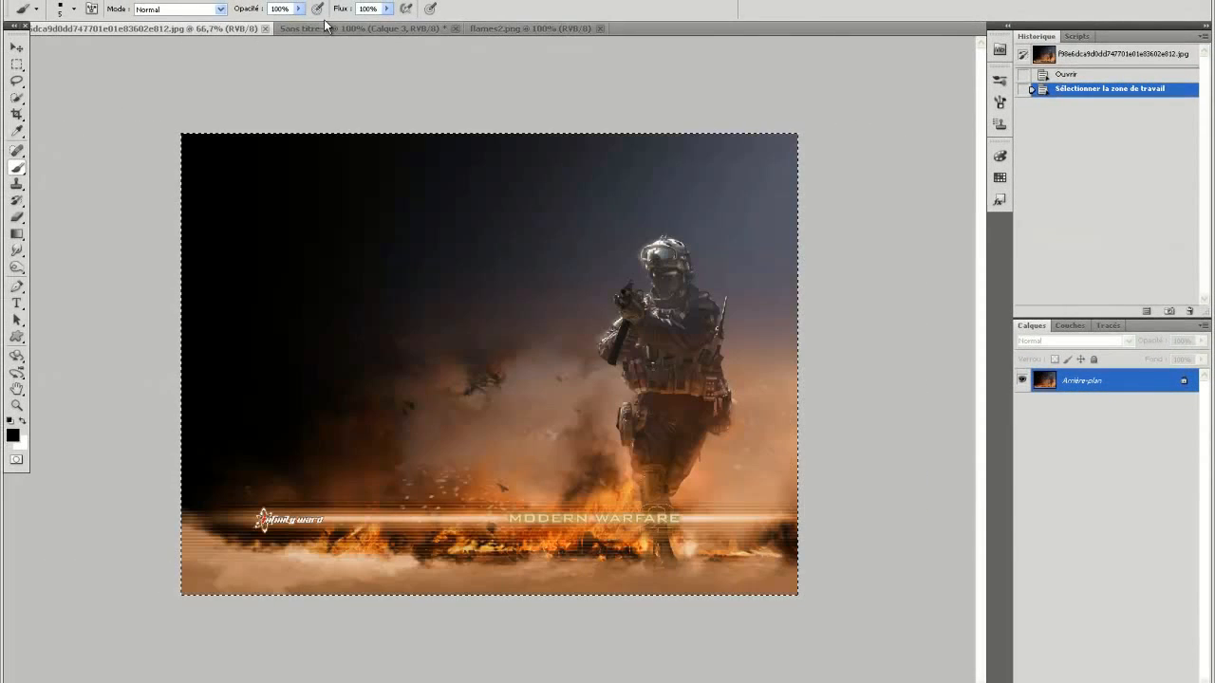
click(265, 28)
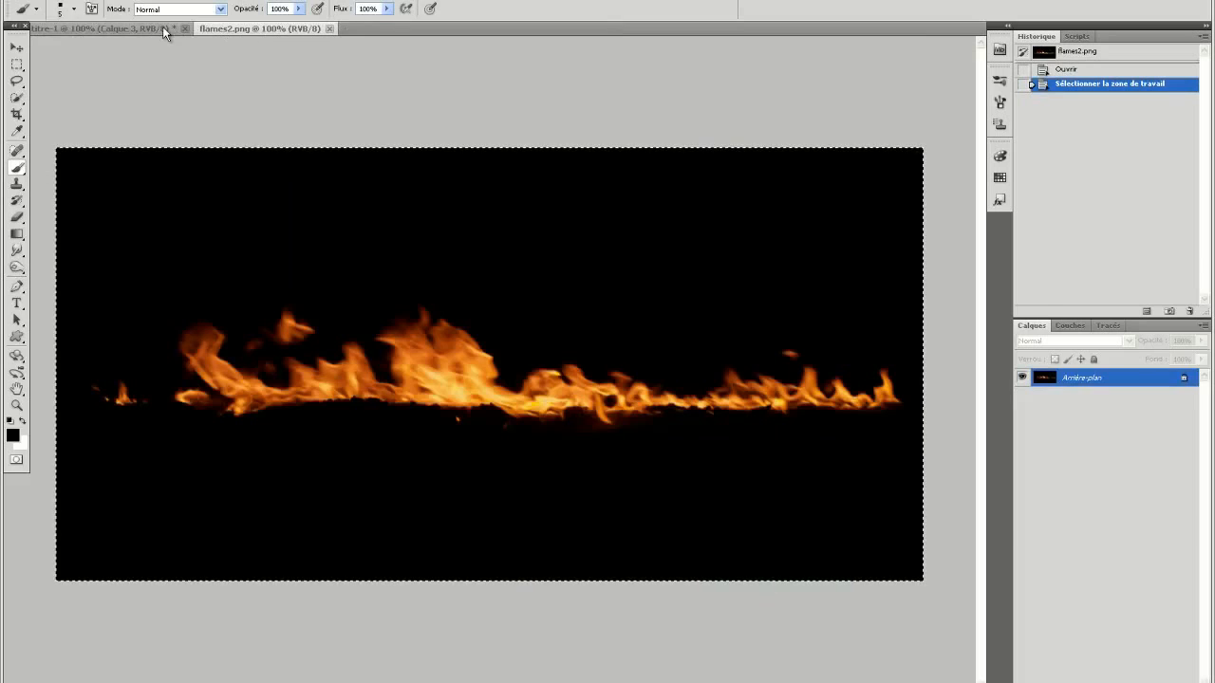
click(163, 29)
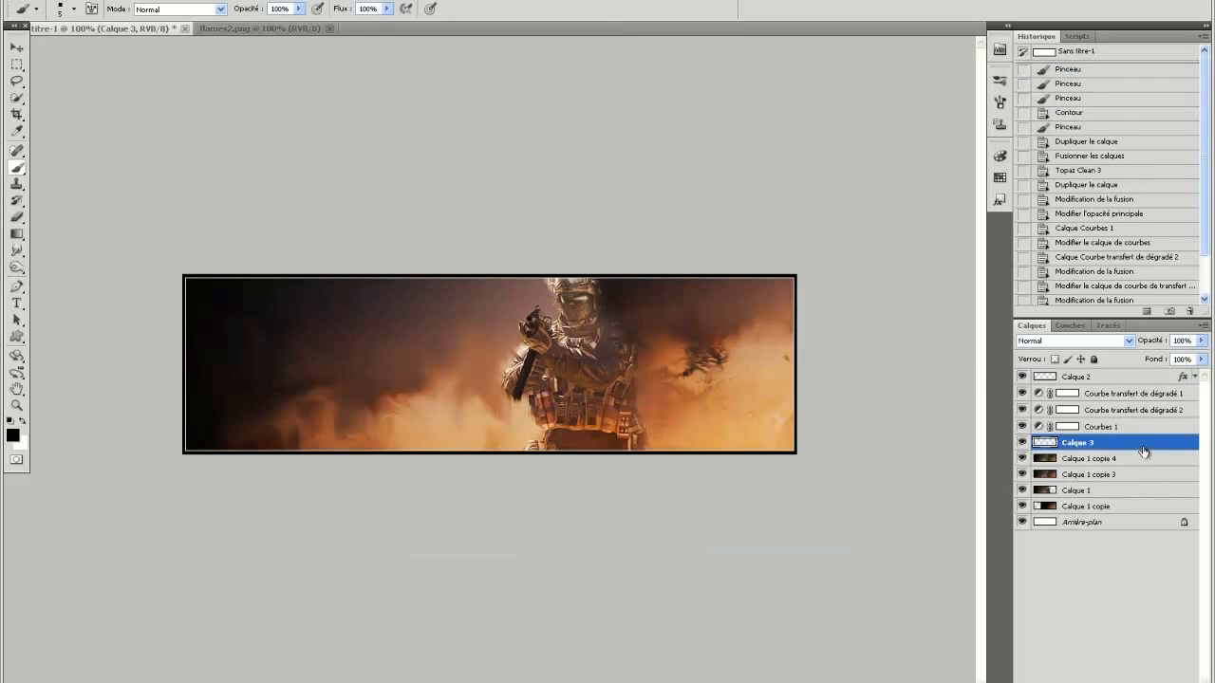
key(ctrl+v)
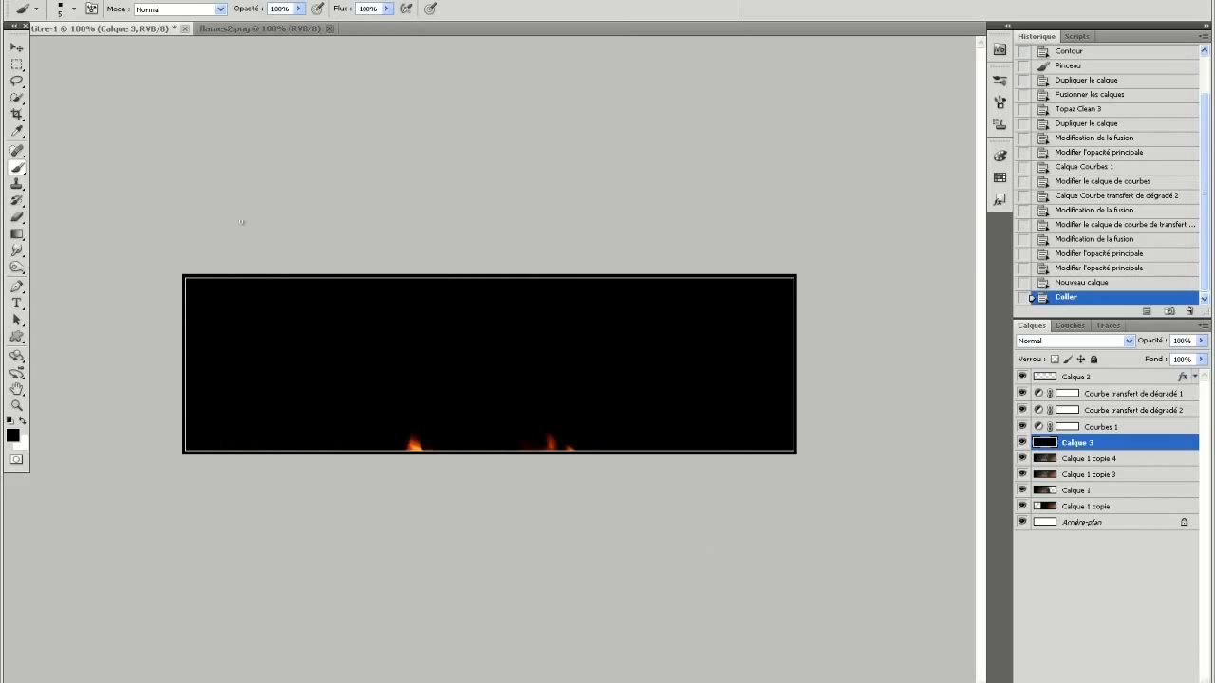
Set Calque 3's blend mode to Superposition and position the flames along the lower edge of the banner.
click(17, 47)
drag(385, 380, 294, 318)
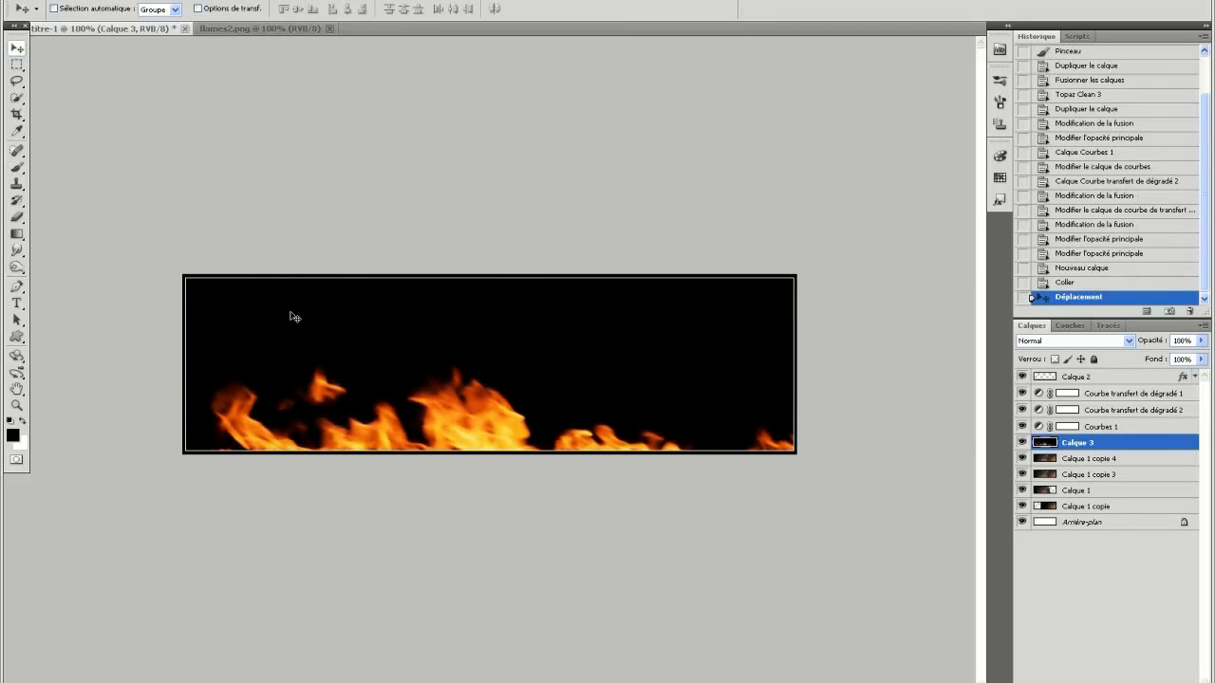
click(1053, 339)
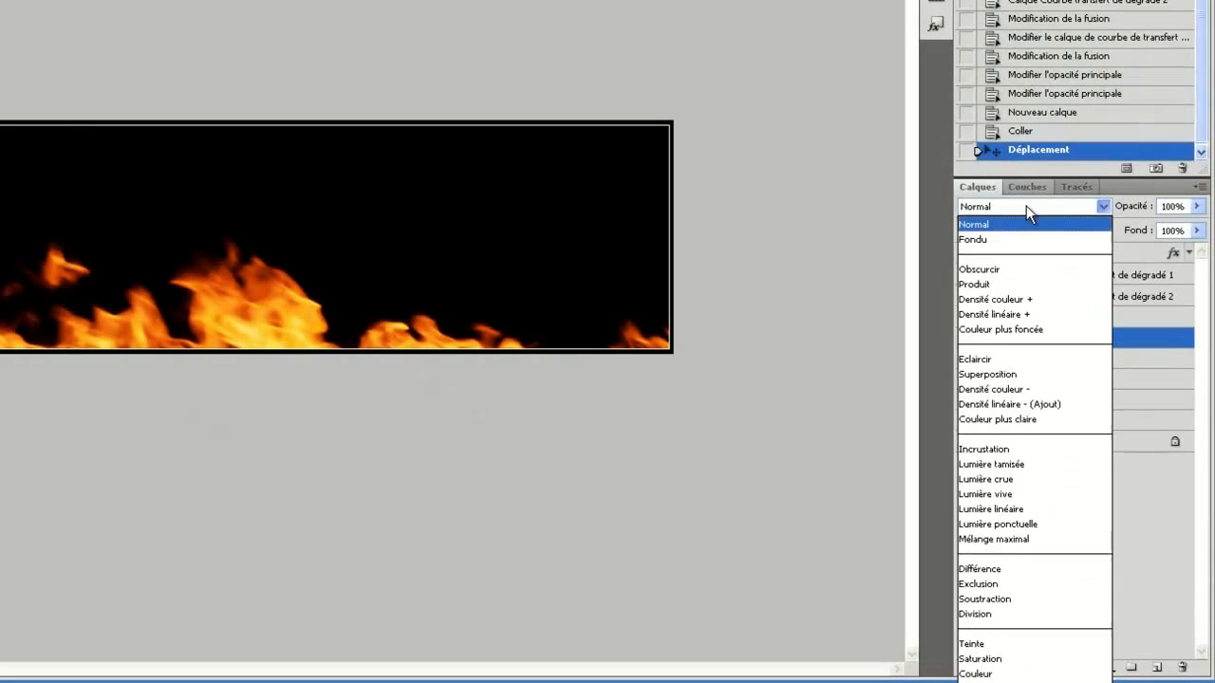
click(1046, 369)
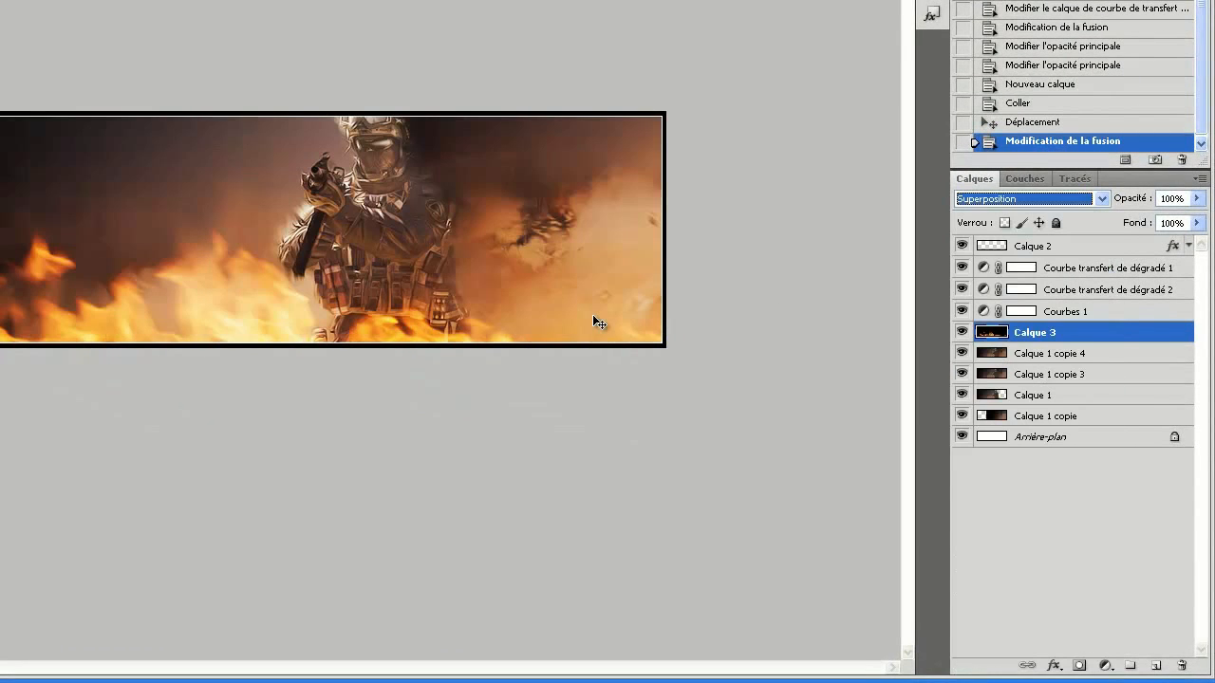
drag(364, 341, 337, 356)
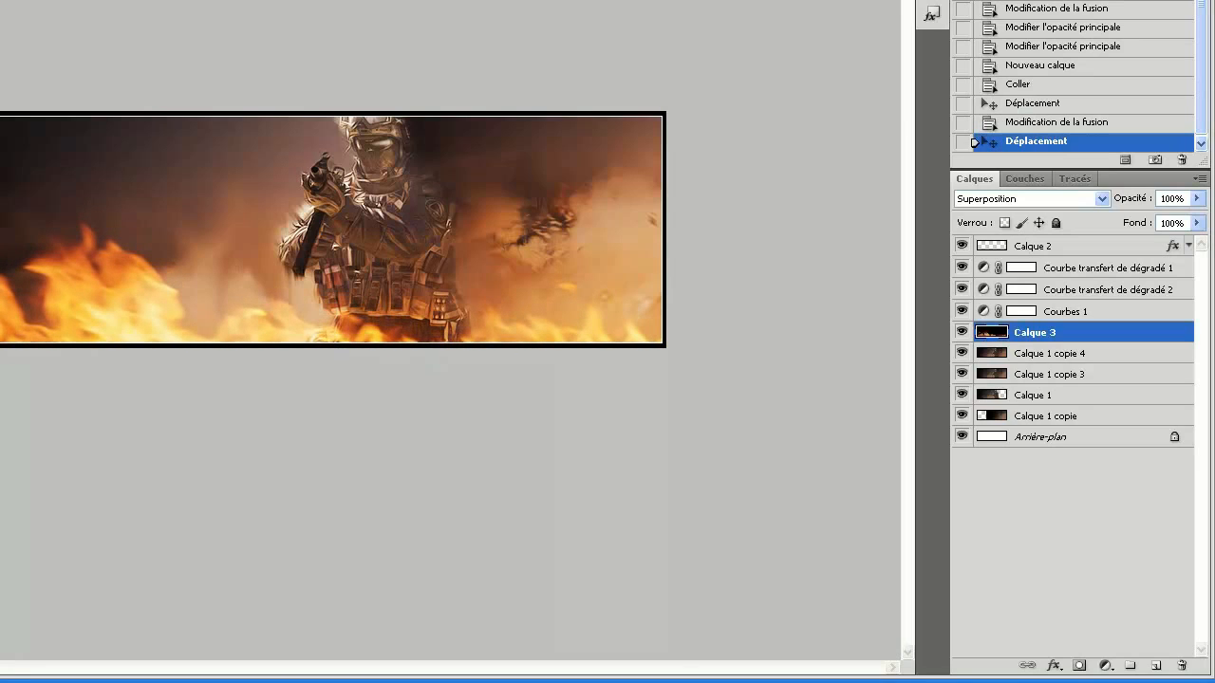
Rotate the flames on Calque 3 slightly counterclockwise with a free transform.
key(ctrl+t)
drag(814, 259, 810, 250)
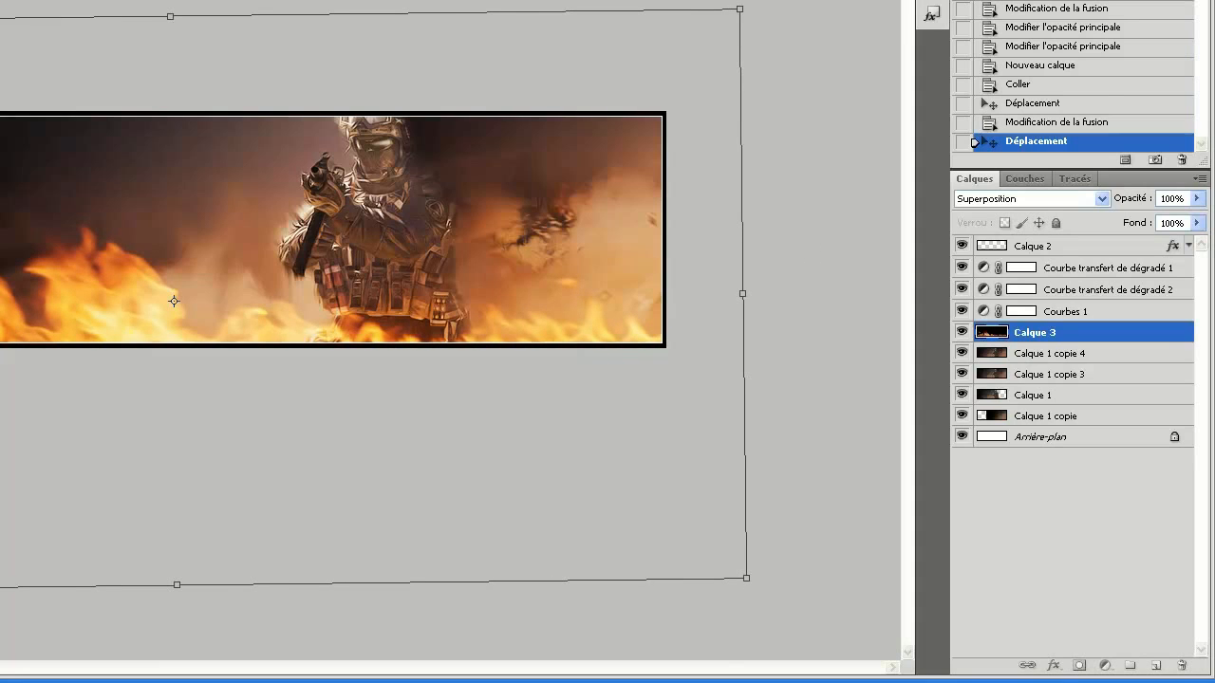
key(Return)
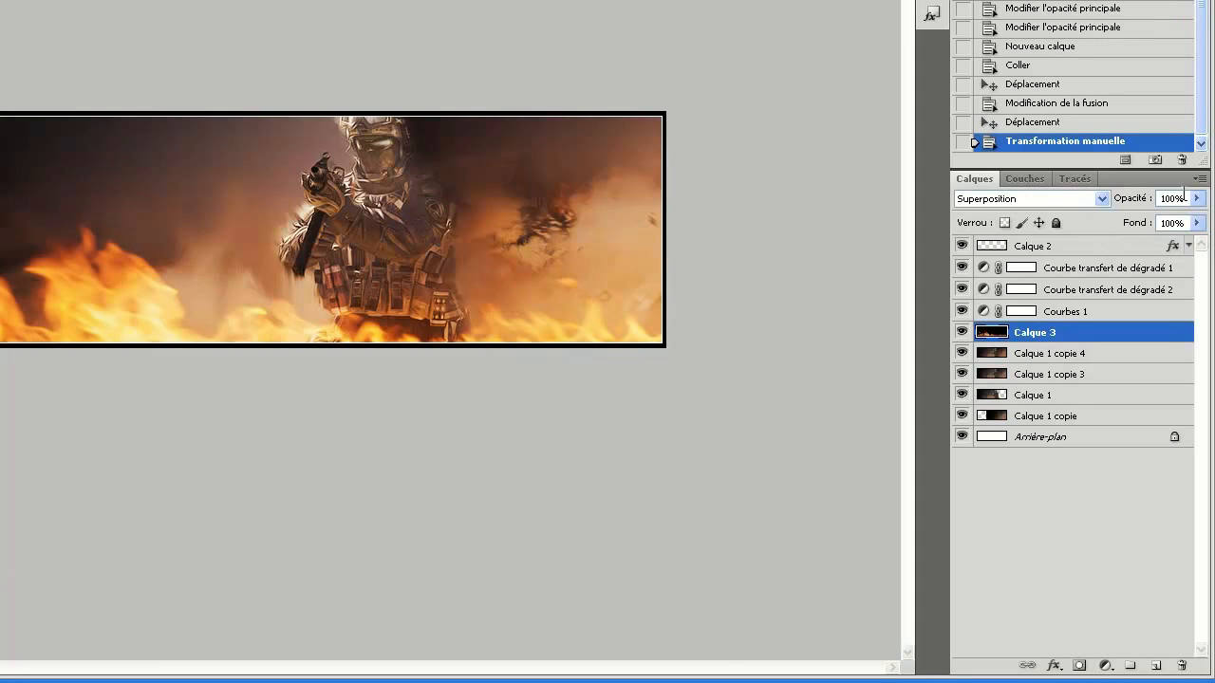
Lower the flames layer Calque 3 to 75% opacity.
click(1196, 197)
drag(1192, 219, 1171, 224)
click(1172, 199)
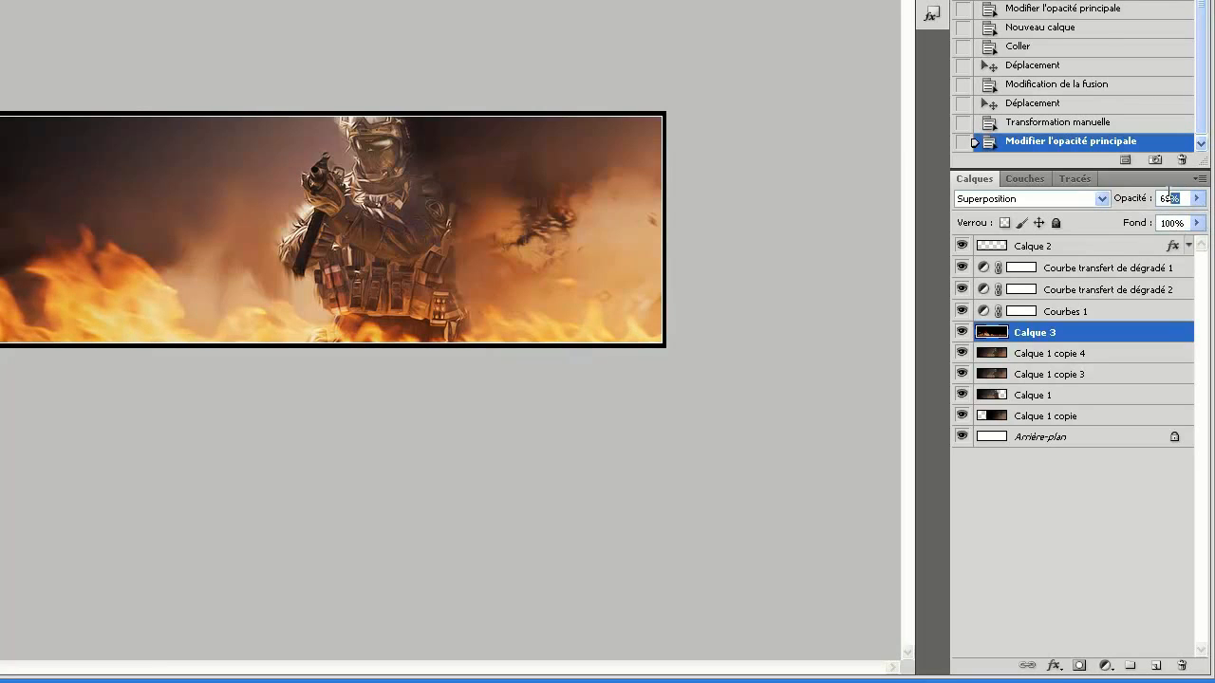
text(75)
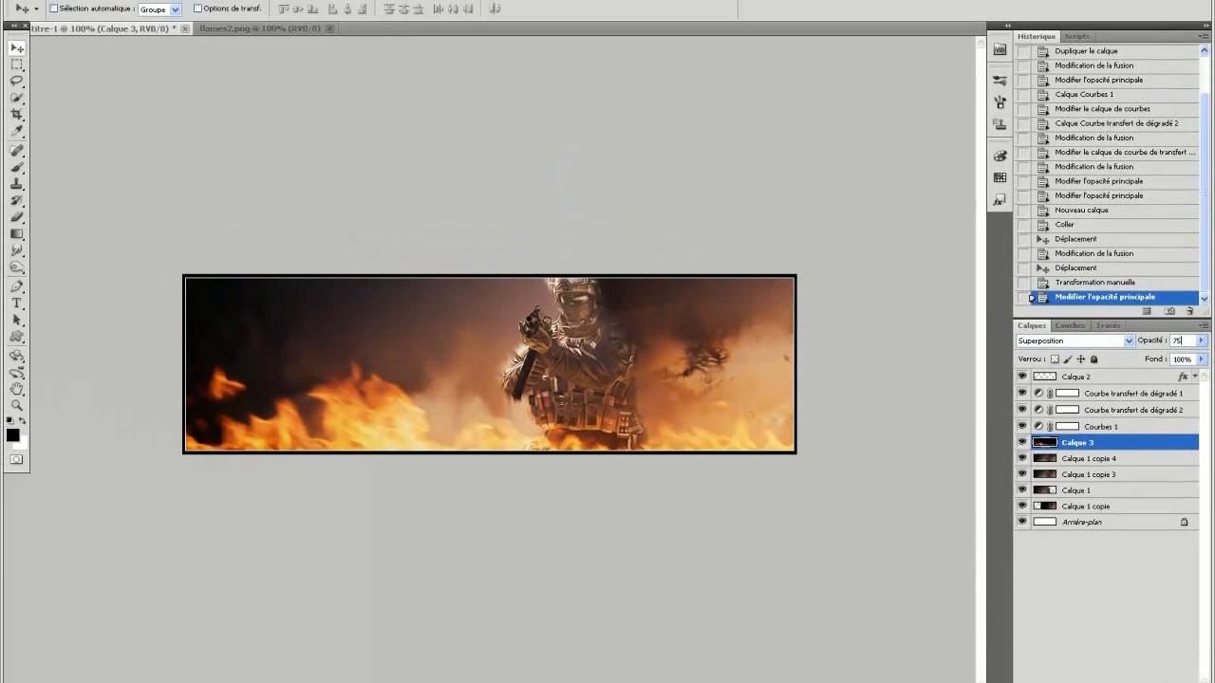
Switch to Windows Explorer, find Untitled-41.png in the Smoke & duts image folder, and open it in Photoshop.
click(441, 681)
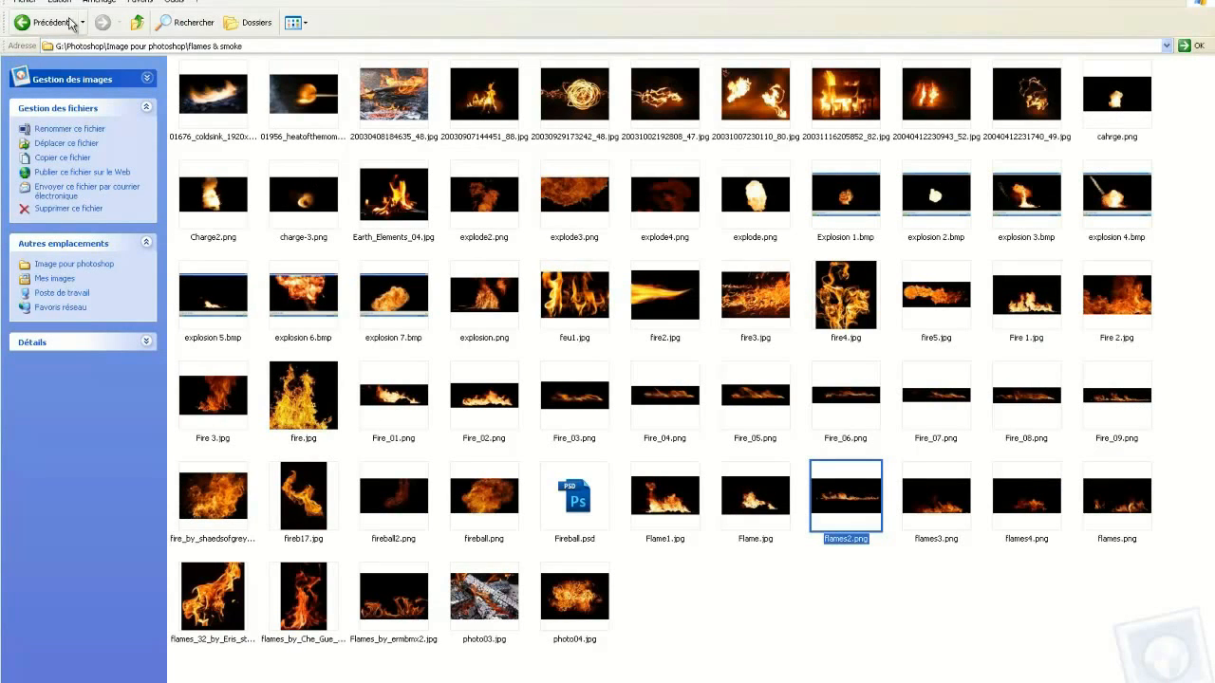
click(26, 22)
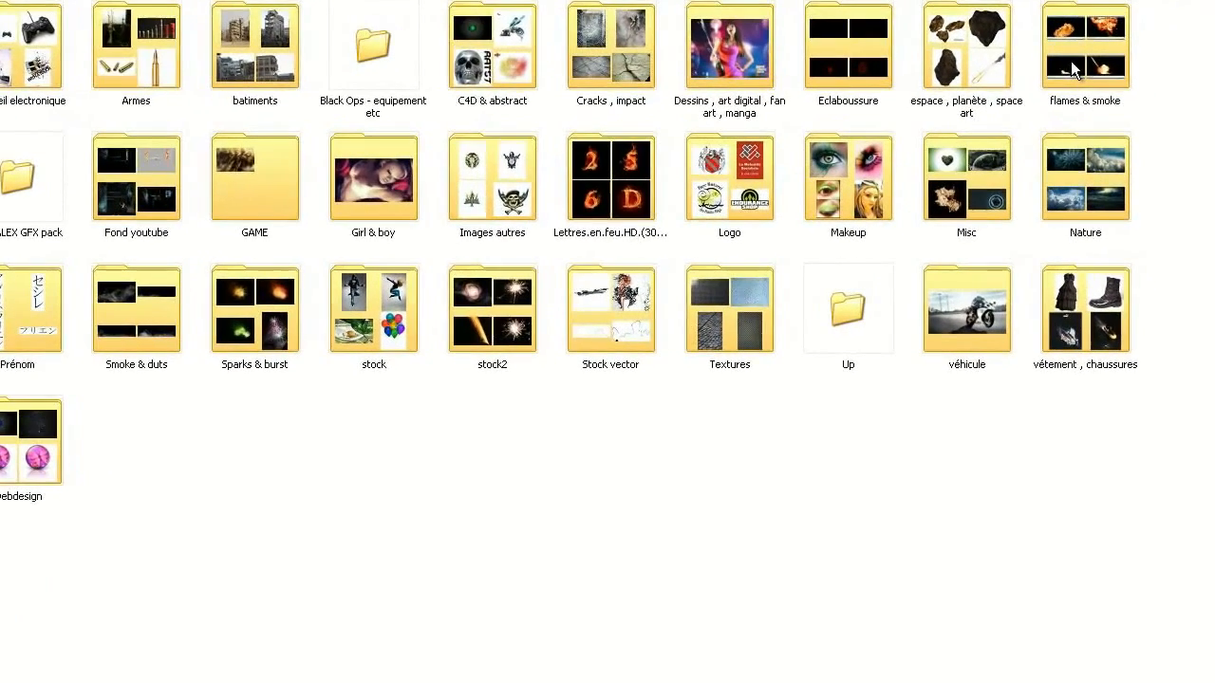
double_click(1072, 71)
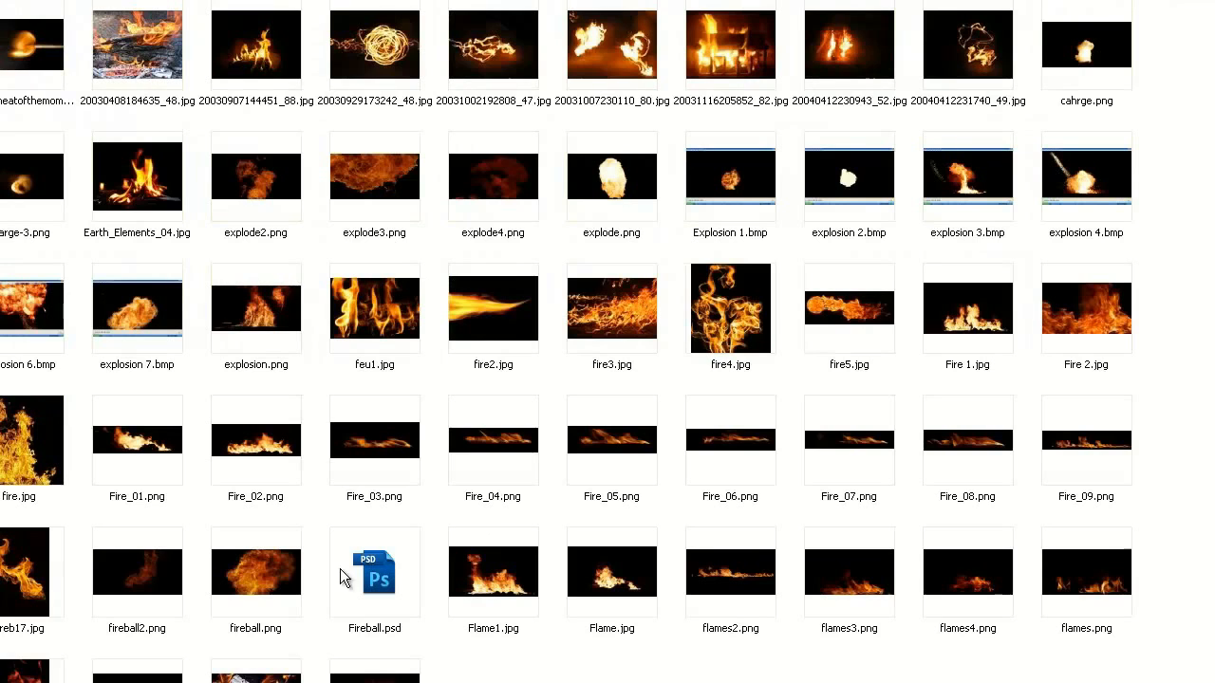
key(BackSpace)
click(612, 523)
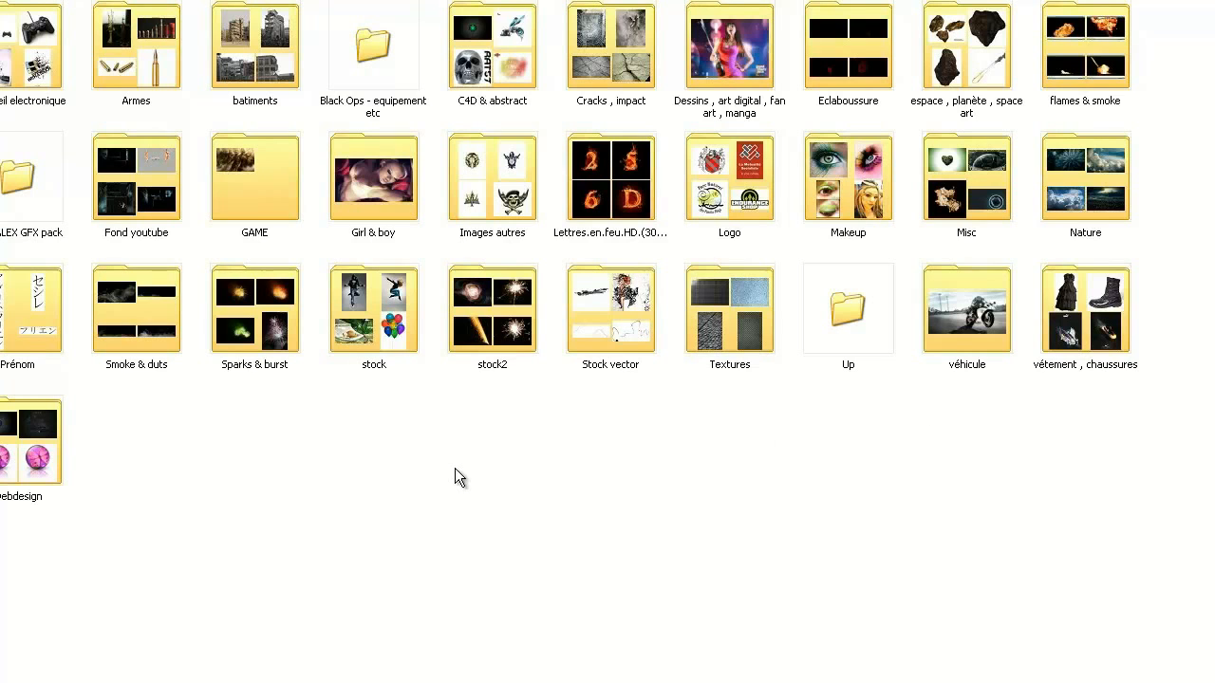
double_click(162, 358)
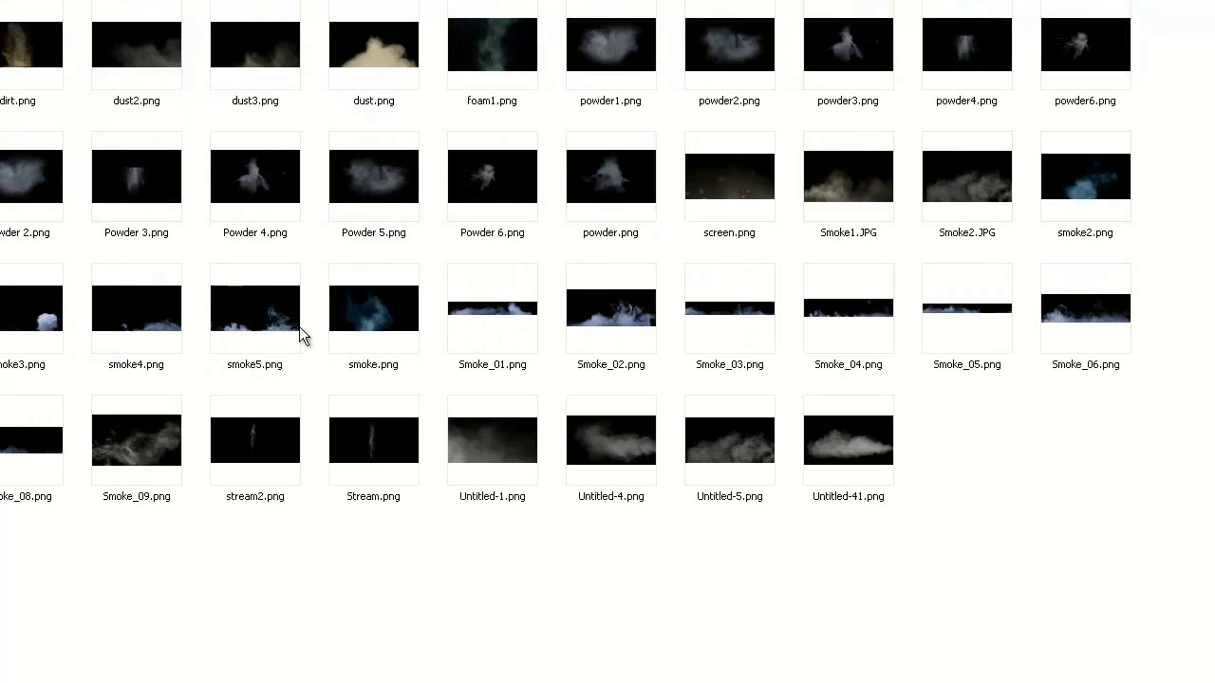
right_click(845, 457)
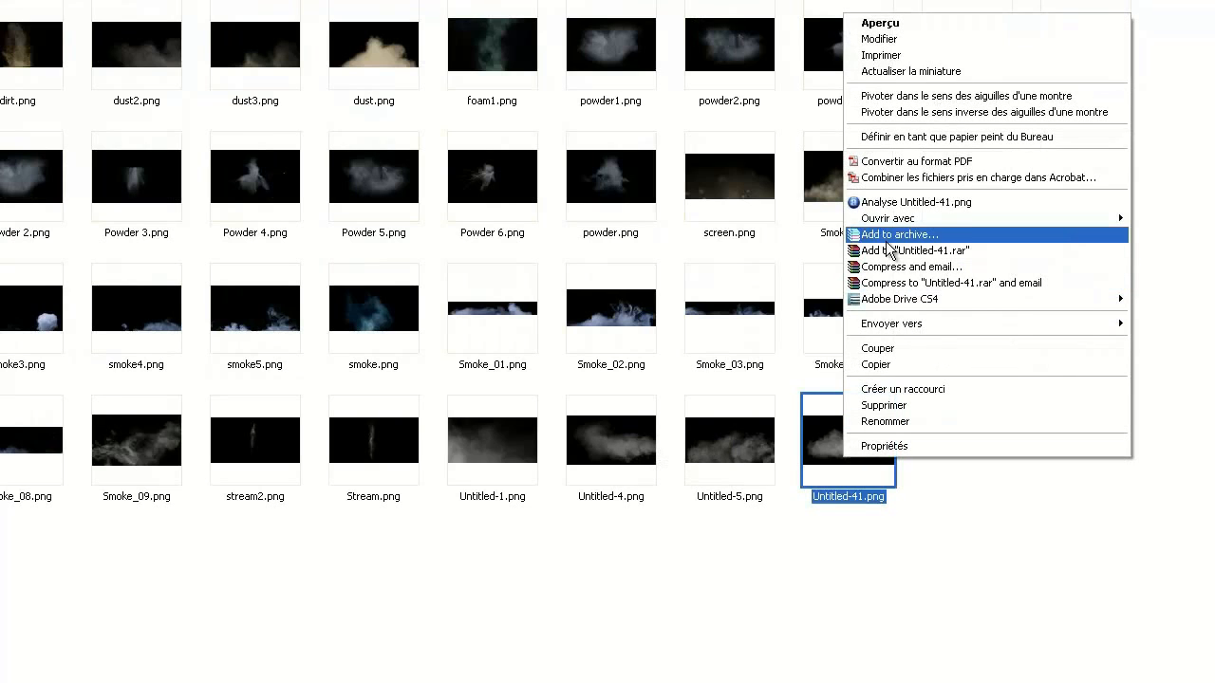
mouse_move(893, 219)
click(722, 279)
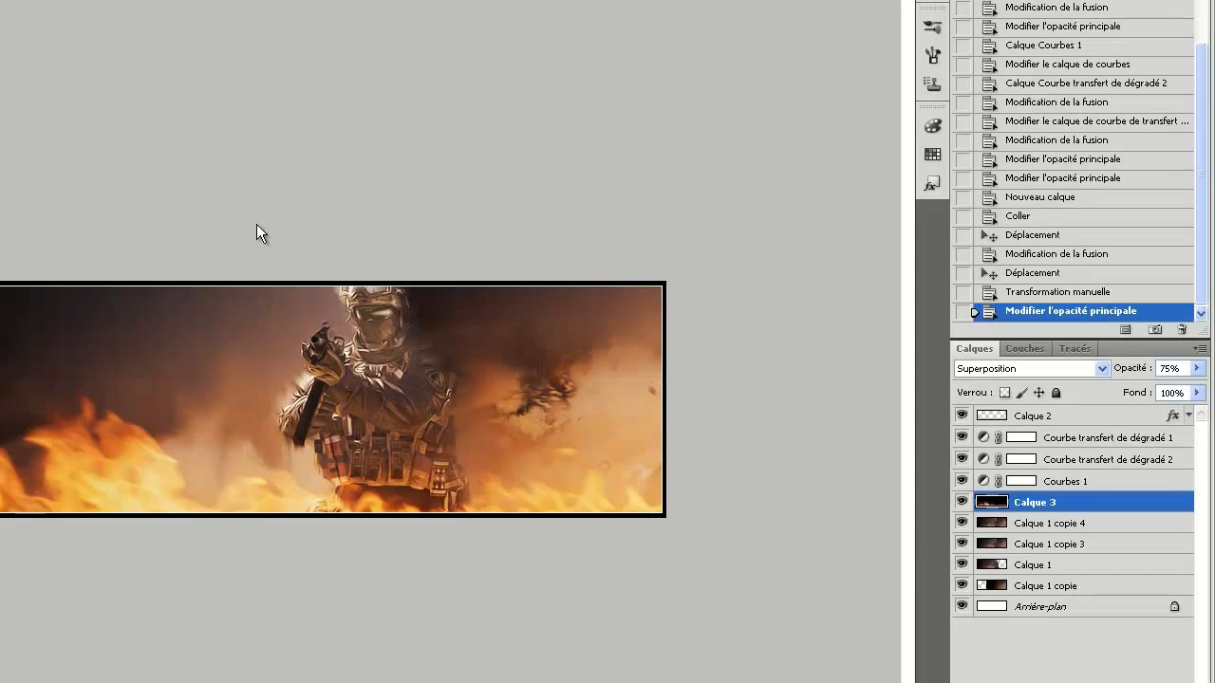
Copy the whole smoke image, paste it into the banner above Calque 3, and align it over the lower part.
key(ctrl+a)
key(ctrl+w)
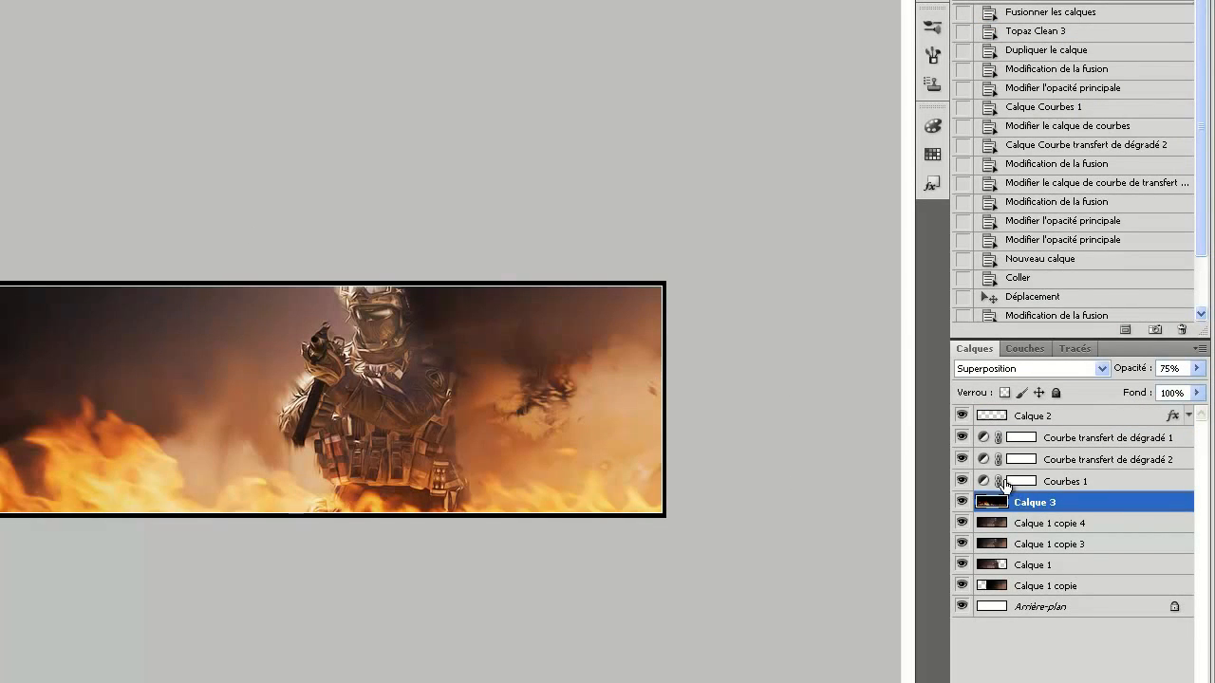
key(ctrl+v)
drag(424, 401, 426, 393)
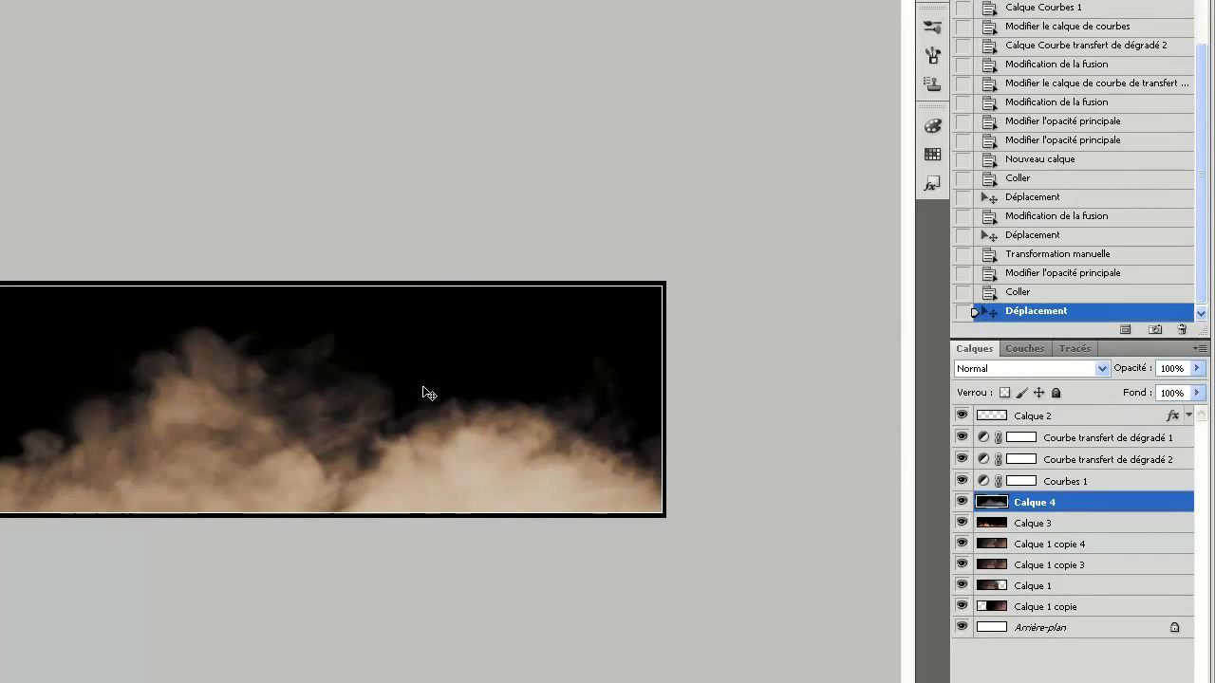
Set Calque 4's blend mode to Superposition and move the smoke to the lower right of the soldier.
click(1091, 368)
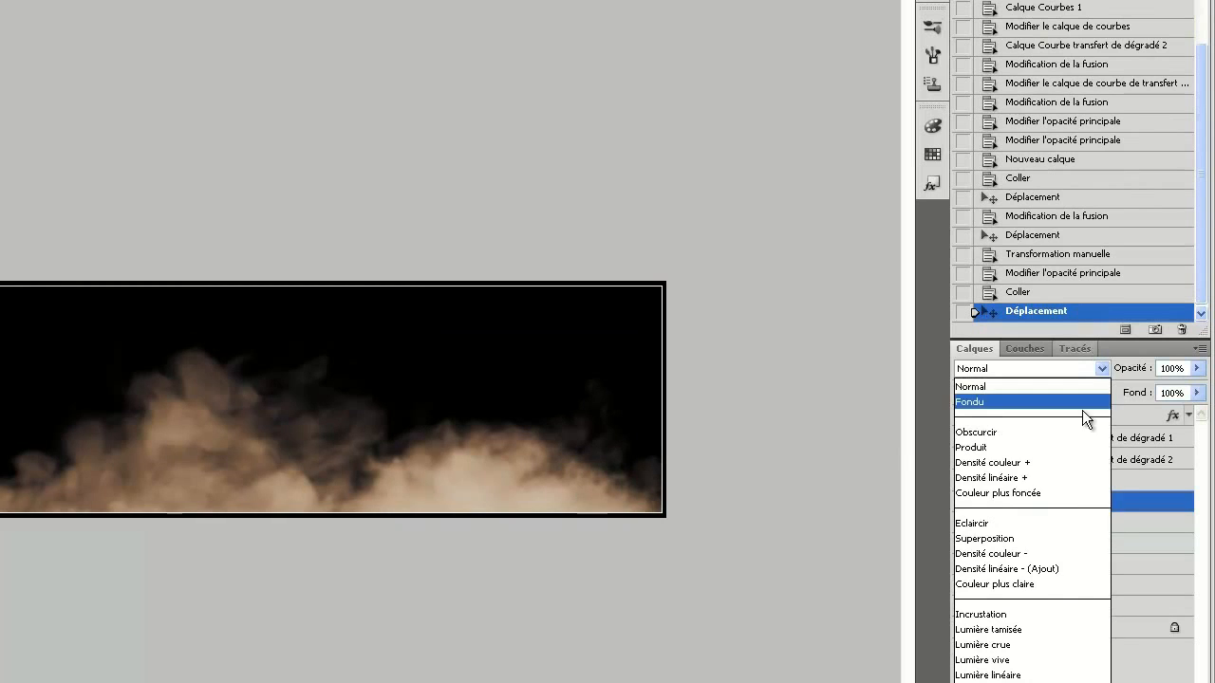
click(1053, 537)
drag(246, 452, 612, 551)
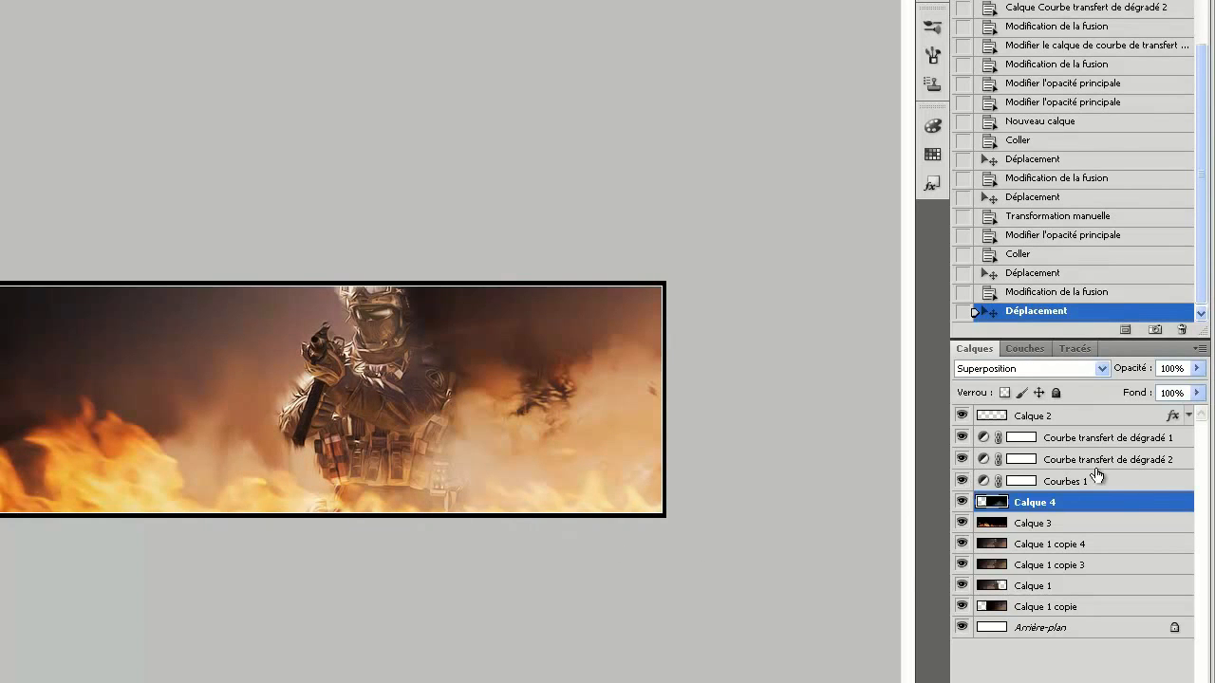
Duplicate the smoke layer as Calque 4 copie and move the copy over the left part of the banner.
right_click(1142, 503)
click(1099, 566)
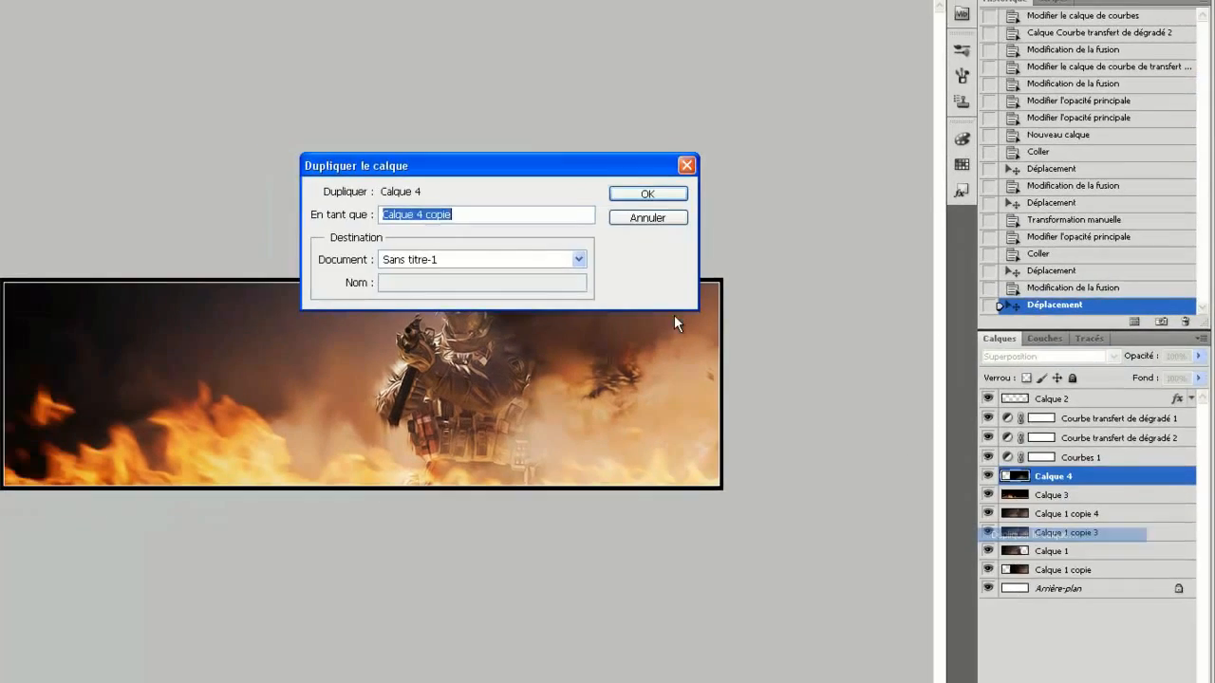
key(Return)
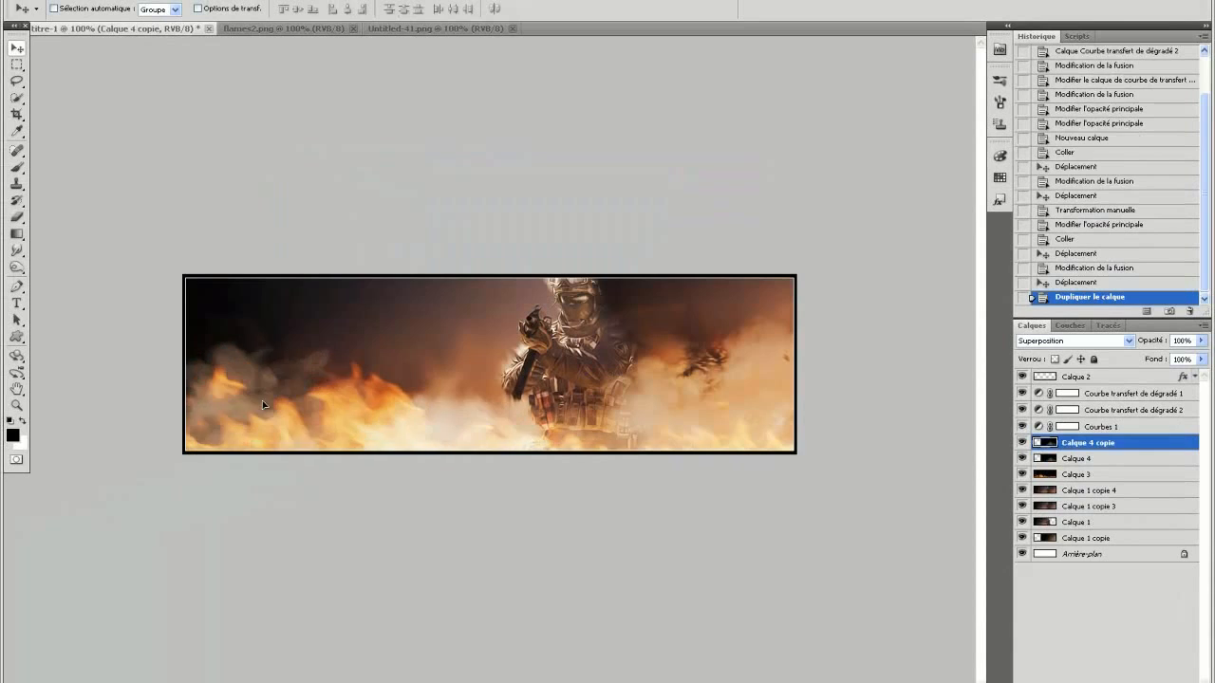
drag(263, 405, 265, 415)
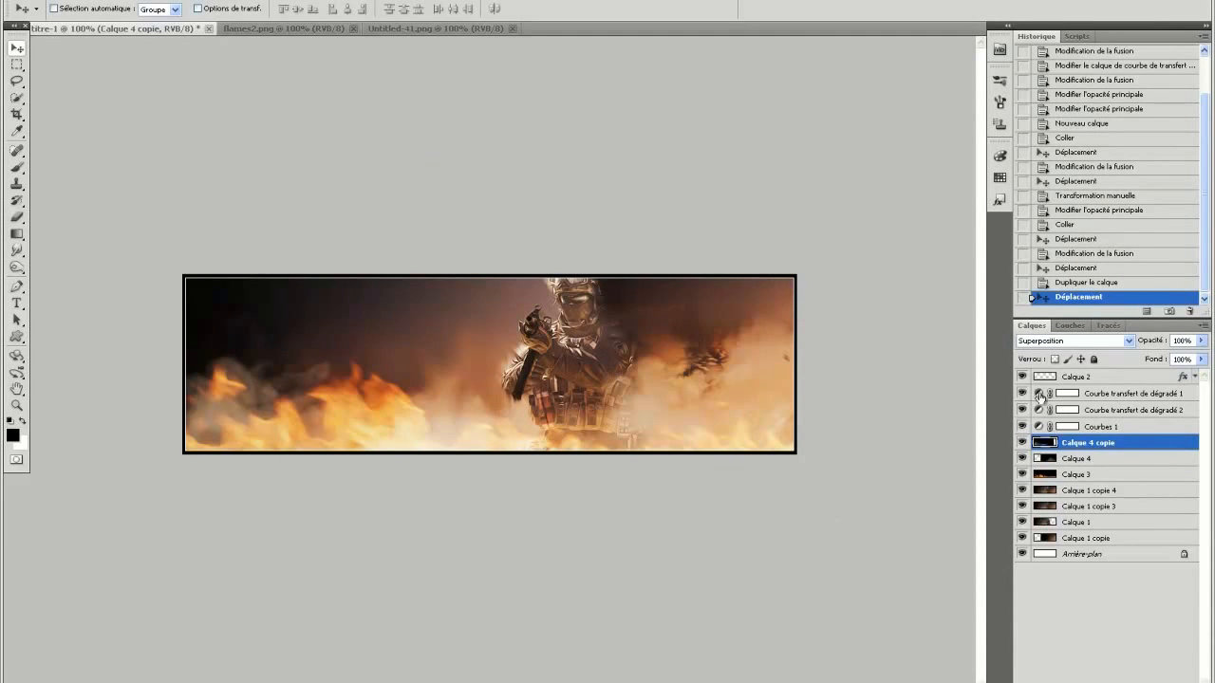
Move both smoke layers, Calque 4 and Calque 4 copie, below the flames layer Calque 3 in the stacking order.
drag(1129, 447, 1136, 488)
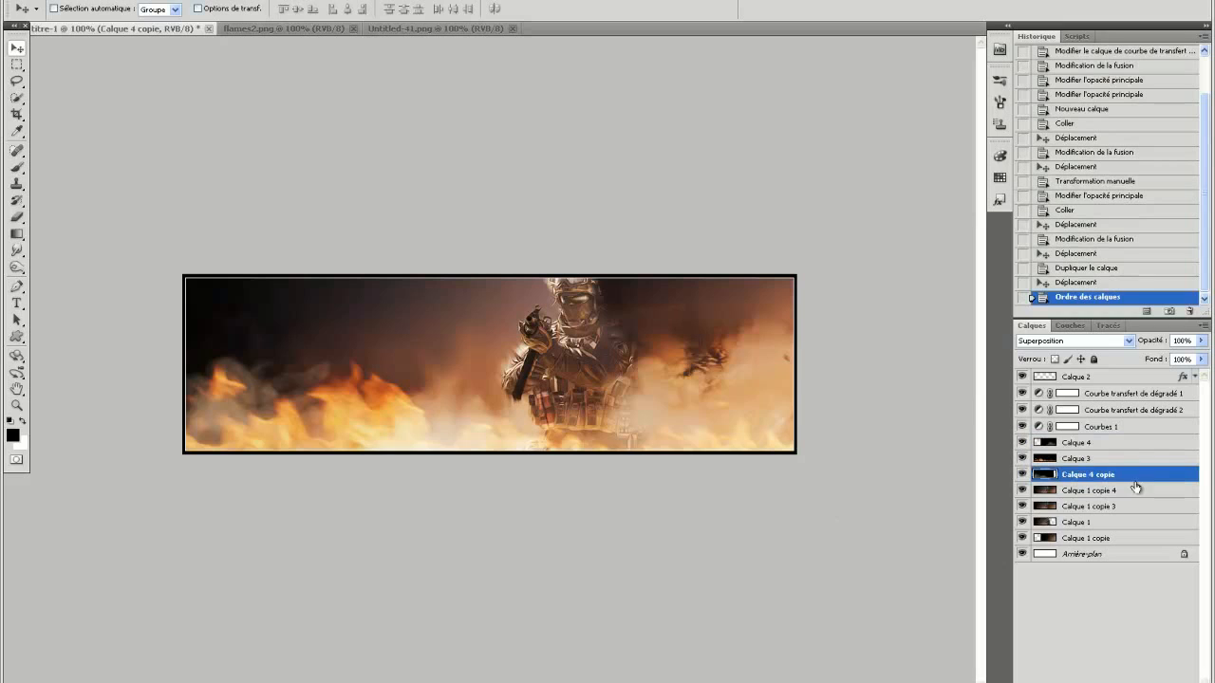
drag(1107, 448, 1125, 481)
click(1122, 460)
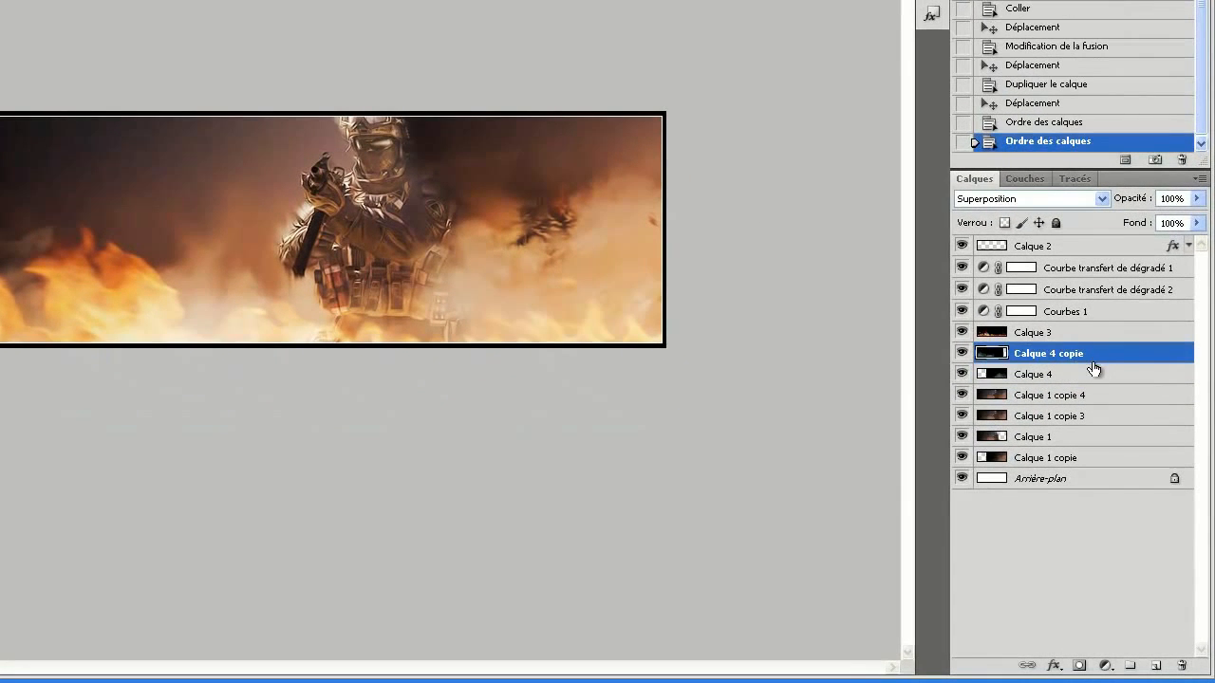
Set the opacity of both smoke layers, Calque 4 and Calque 4 copie, to 85%.
click(1080, 336)
click(1082, 355)
click(1091, 372)
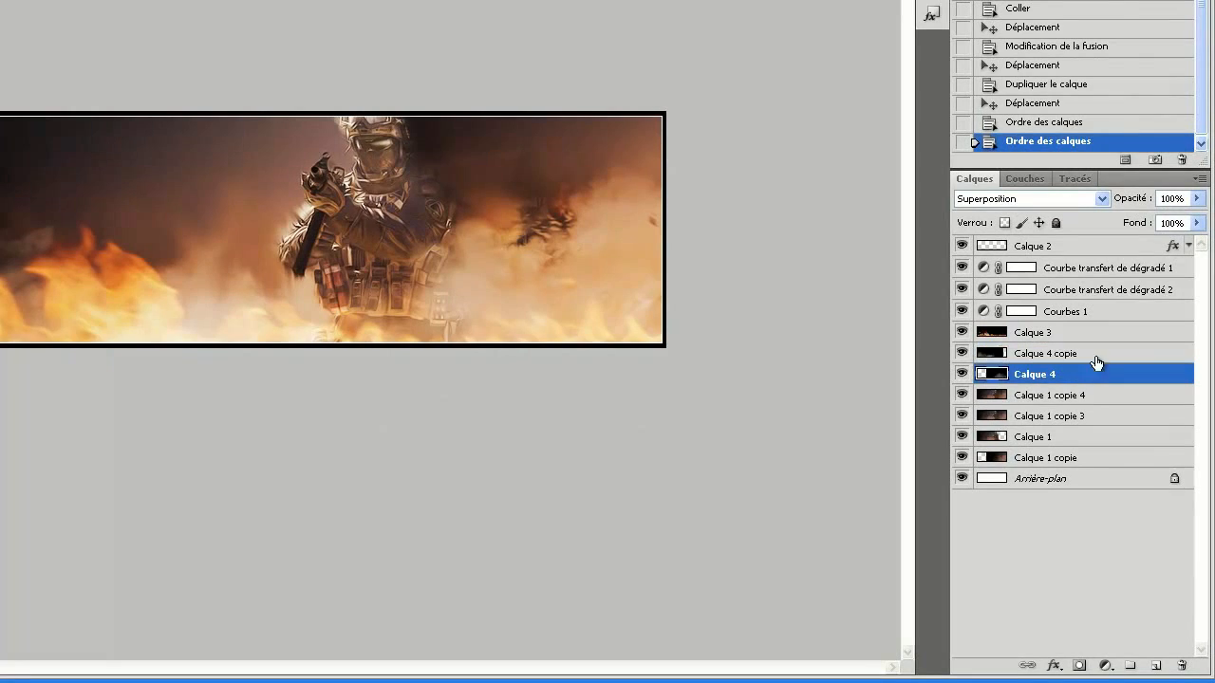
click(1196, 197)
drag(1186, 218, 1133, 201)
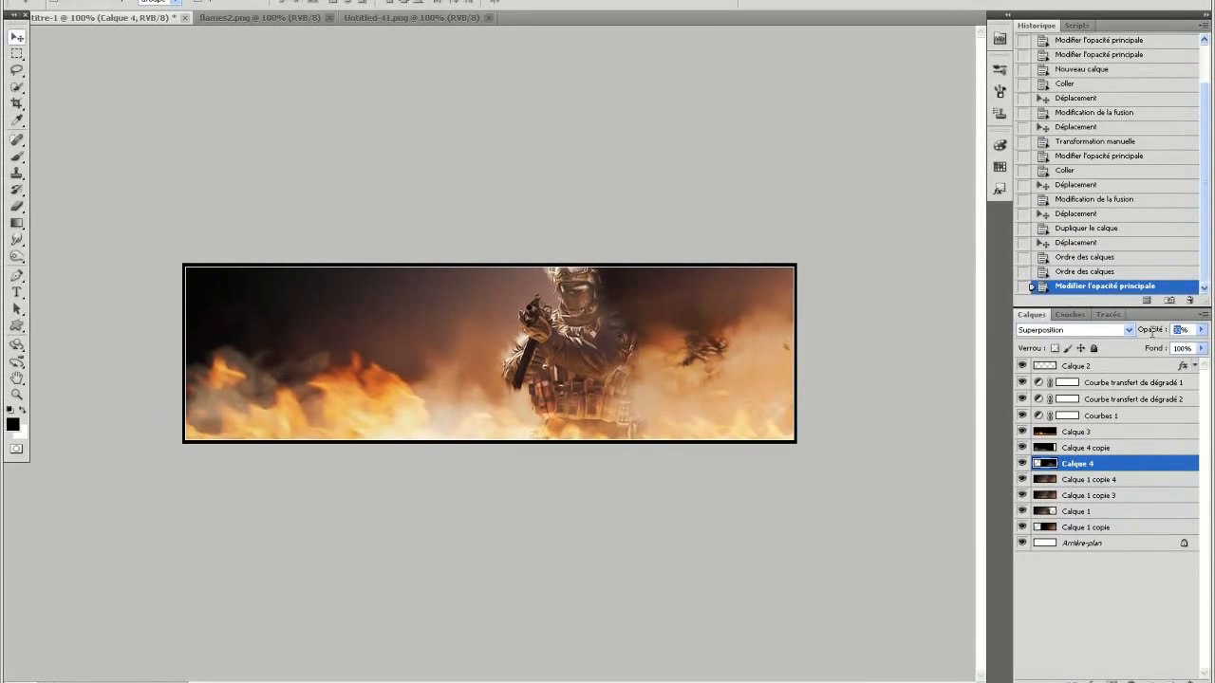
text(85)
click(1146, 450)
click(1202, 331)
drag(1193, 330, 1130, 336)
text(85)
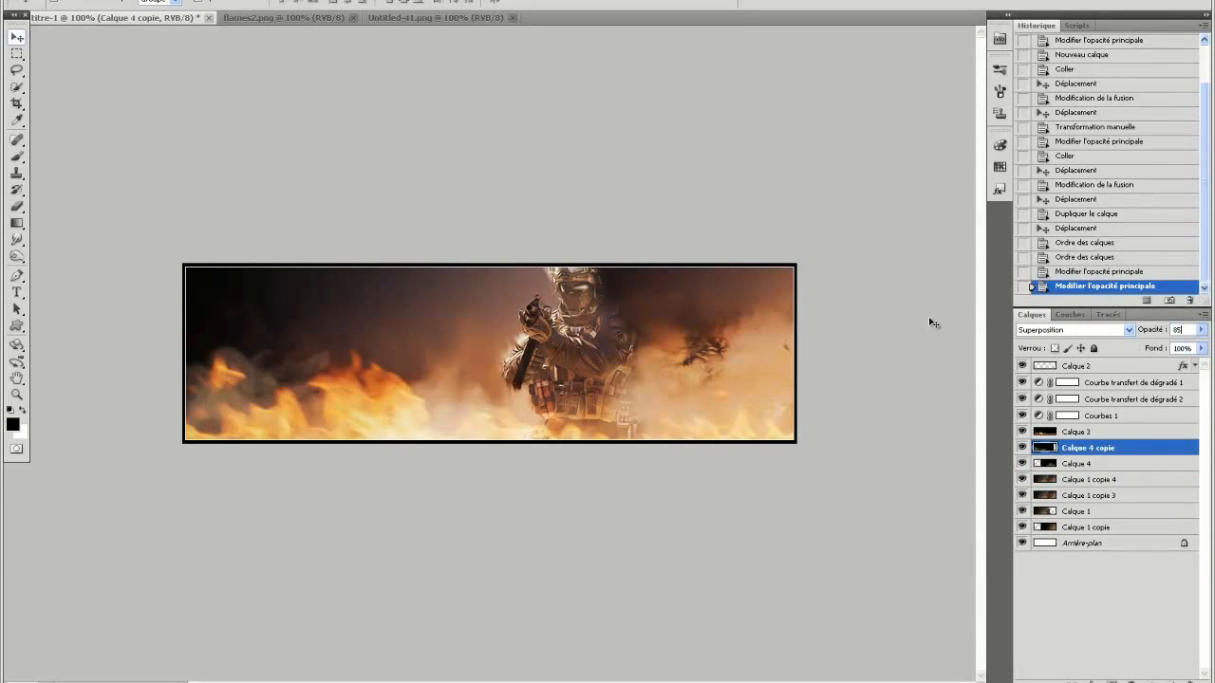
Add the text "Team R&d" above Calque 3, in the dark area over the flames on the banner's left.
click(1127, 433)
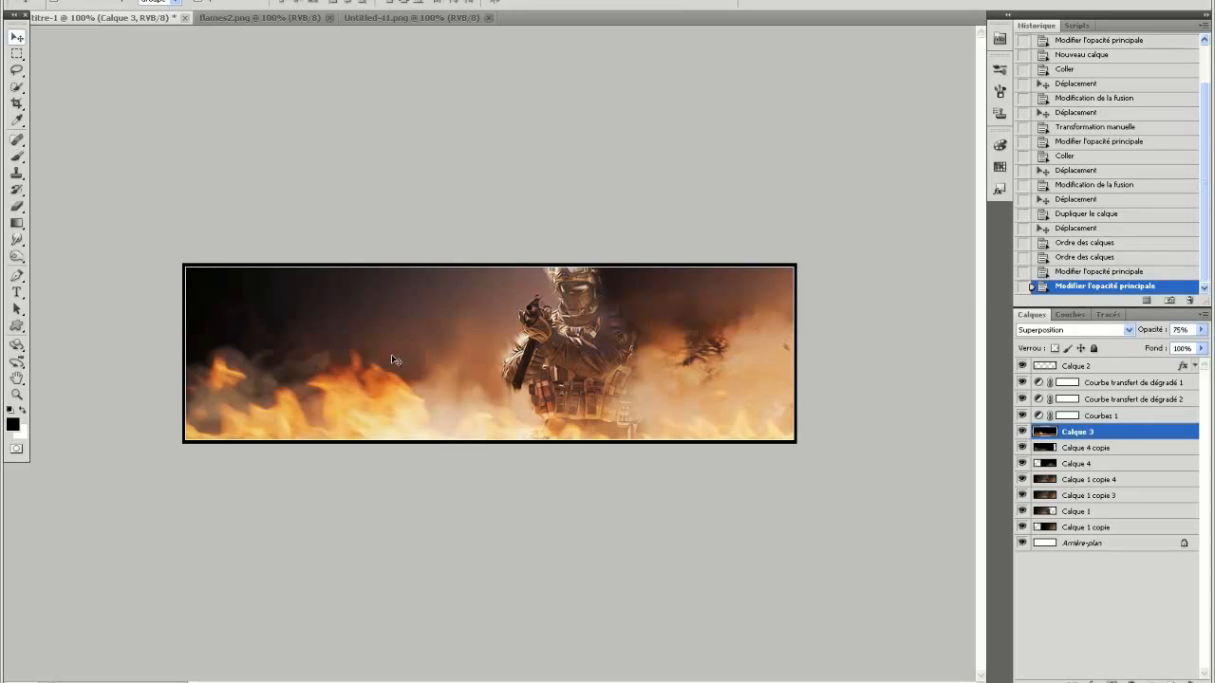
click(16, 292)
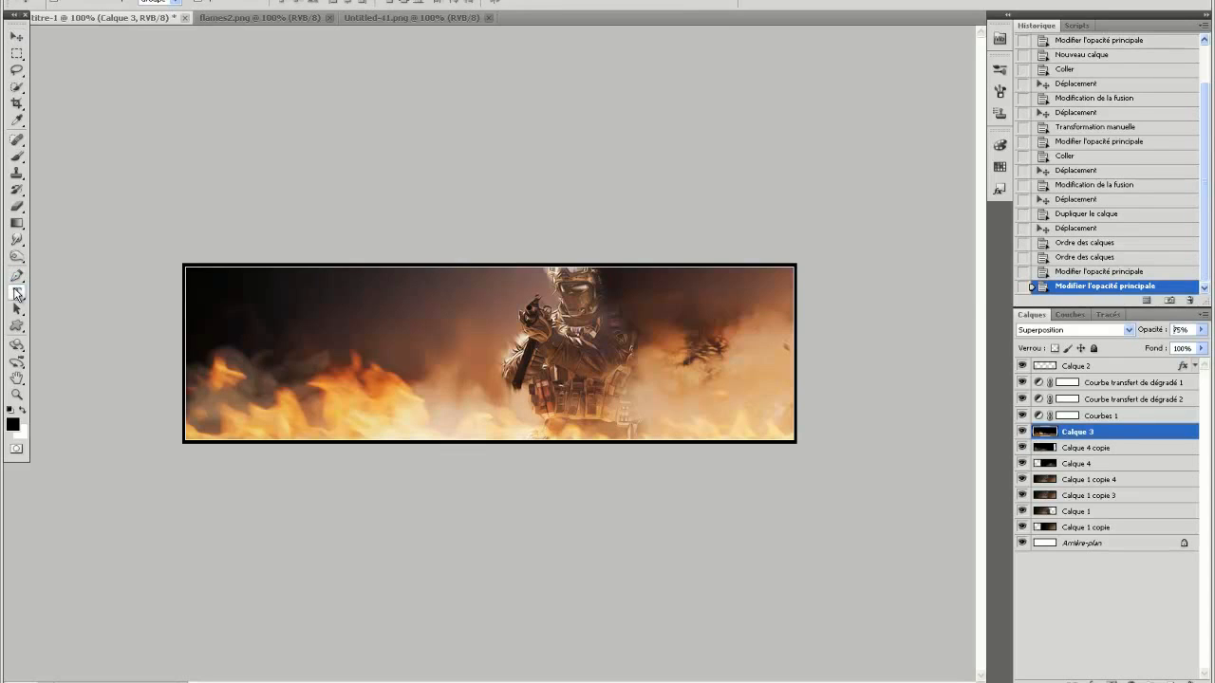
click(282, 319)
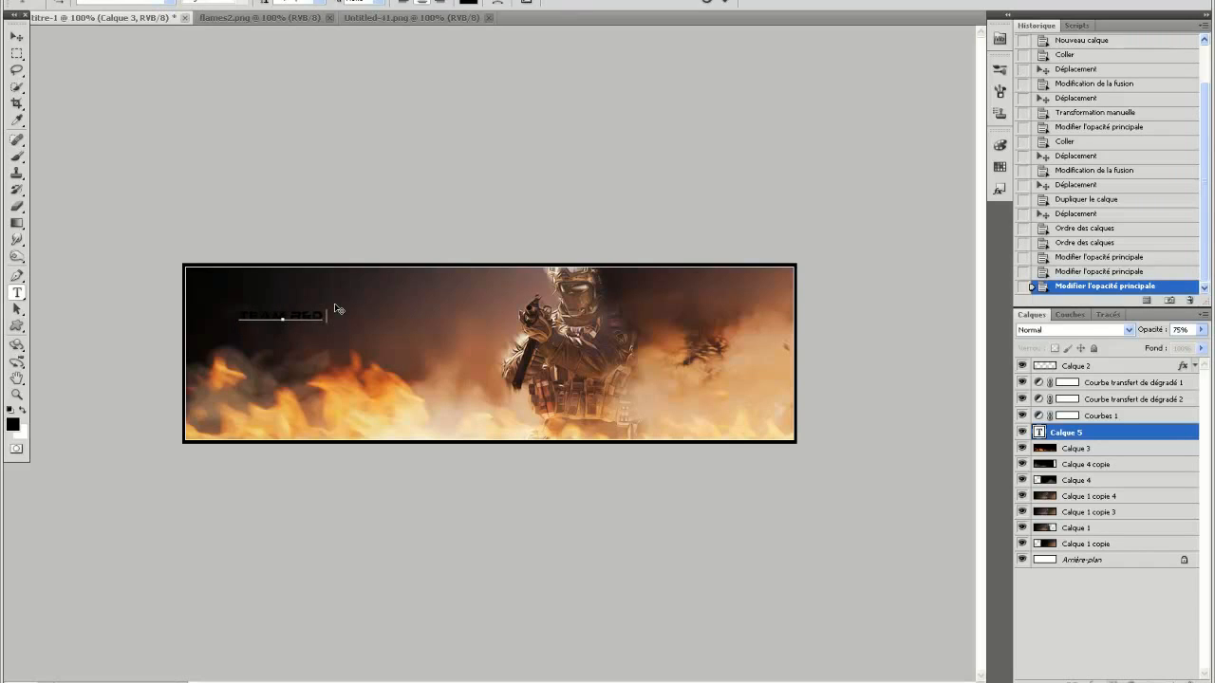
drag(326, 315, 123, 314)
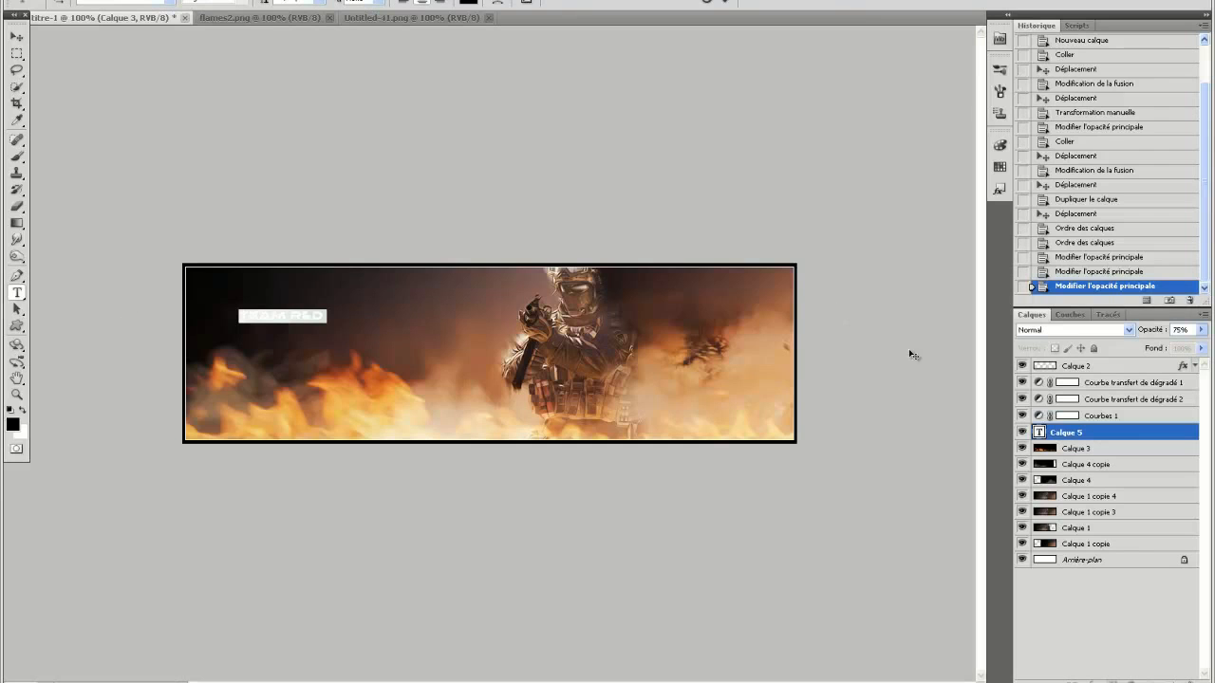
Open the preset styles in the layer style settings of the Team R&d text, keeping the banner text in view.
double_click(1148, 436)
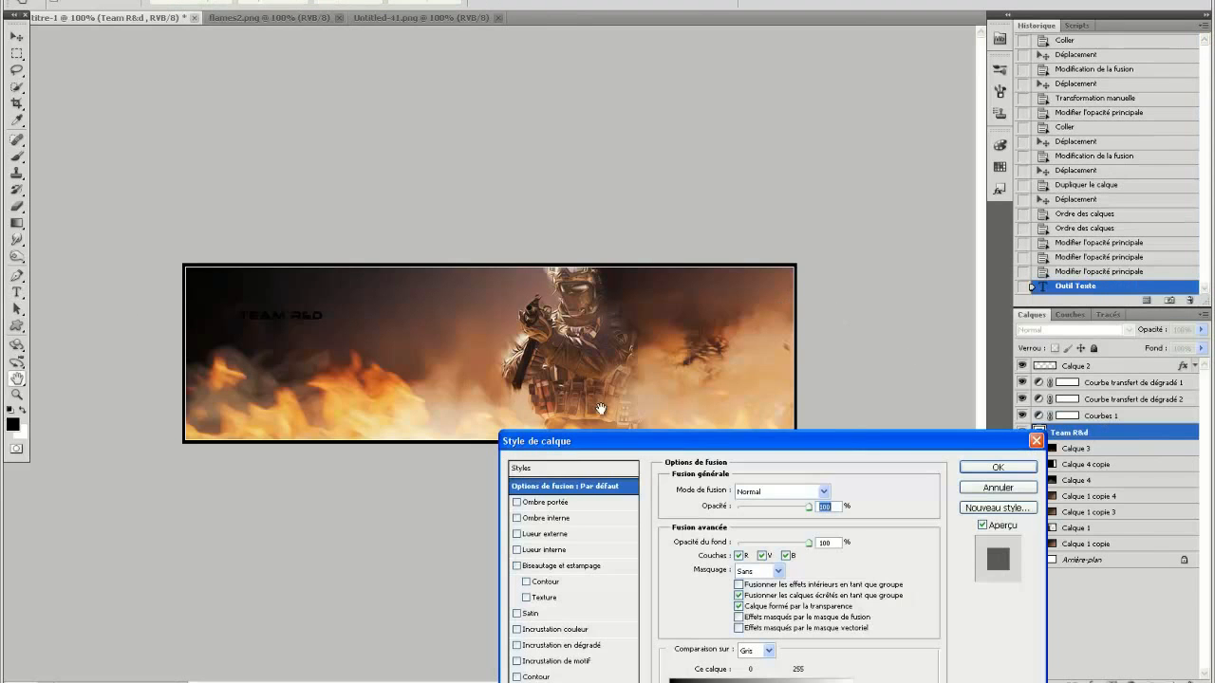
click(539, 470)
drag(565, 453, 666, 198)
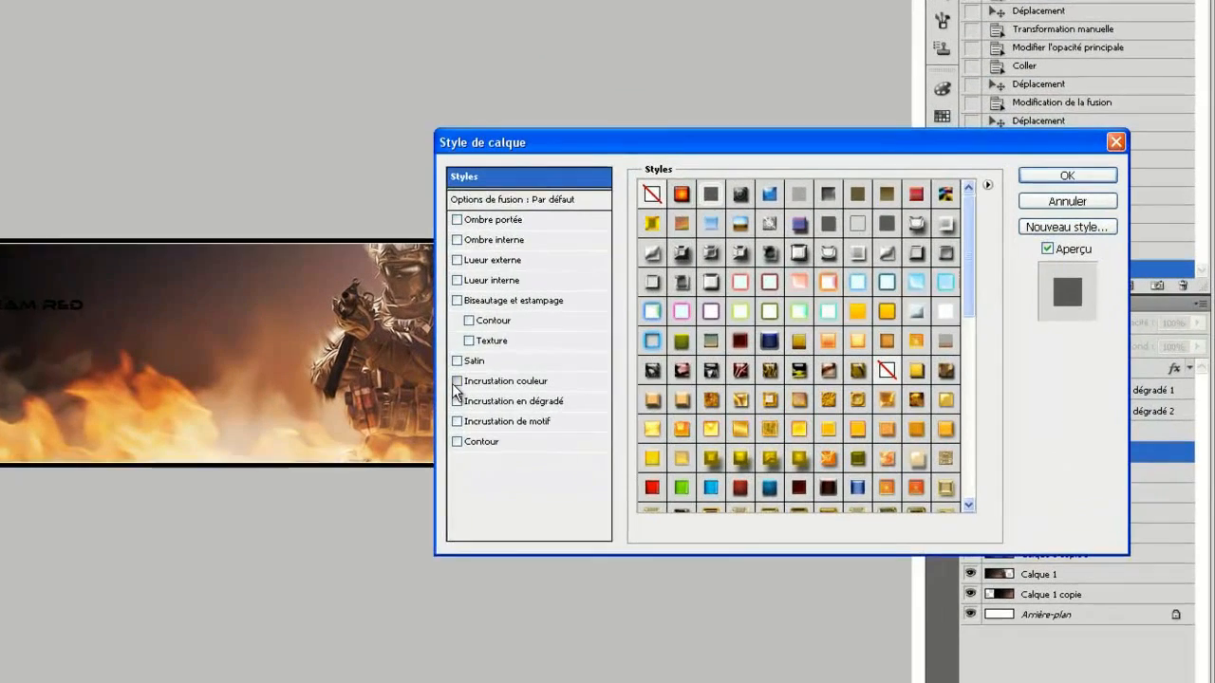
click(616, 375)
click(430, 383)
click(431, 402)
click(431, 402)
click(431, 423)
click(430, 423)
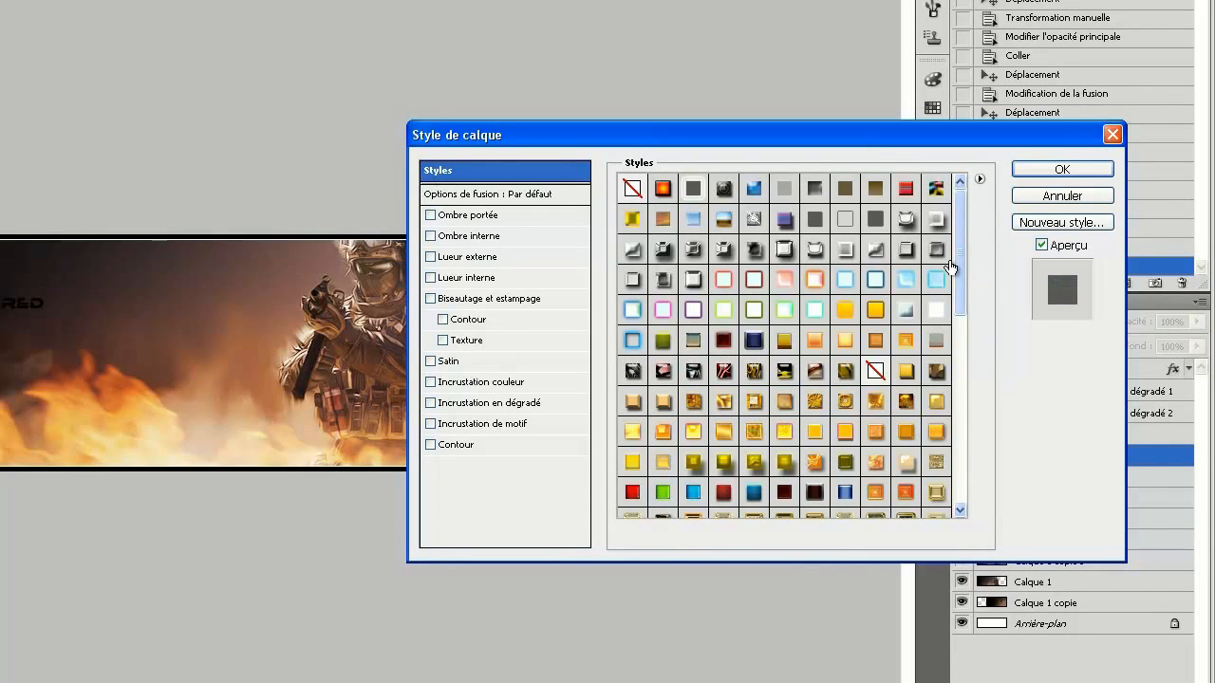
Try several grey metallic and neon glow preset styles on the Team R&d text.
drag(957, 266, 956, 228)
click(784, 249)
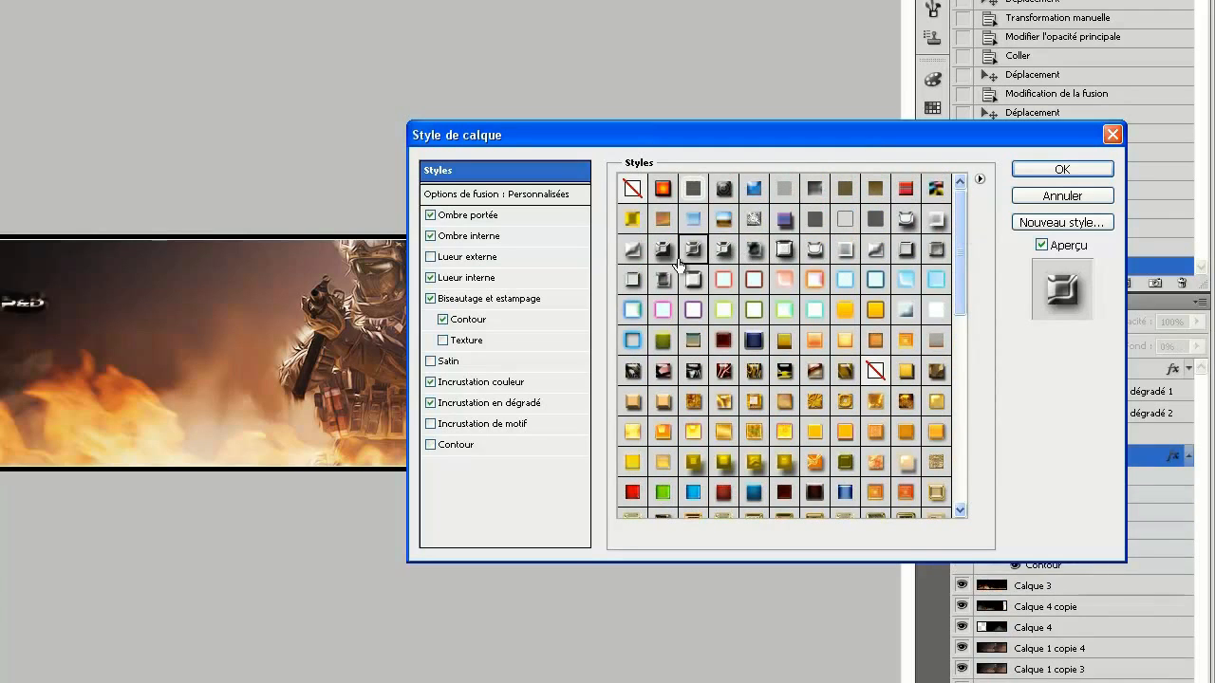
click(636, 277)
click(658, 277)
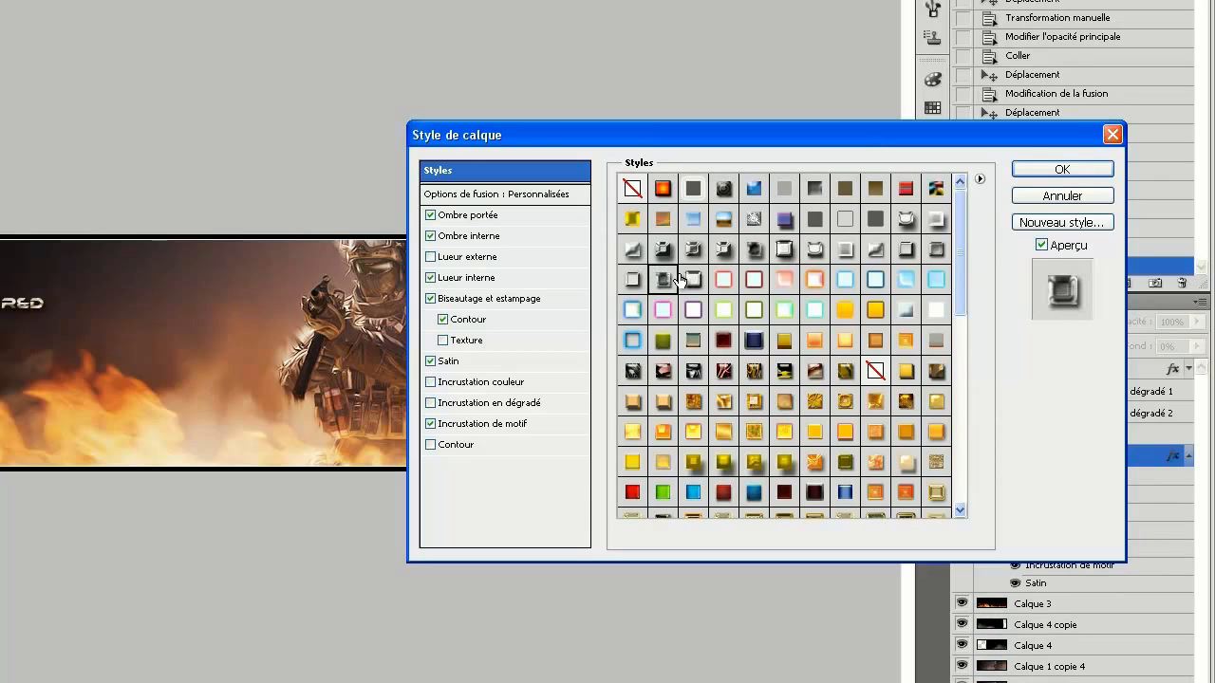
click(692, 281)
click(704, 304)
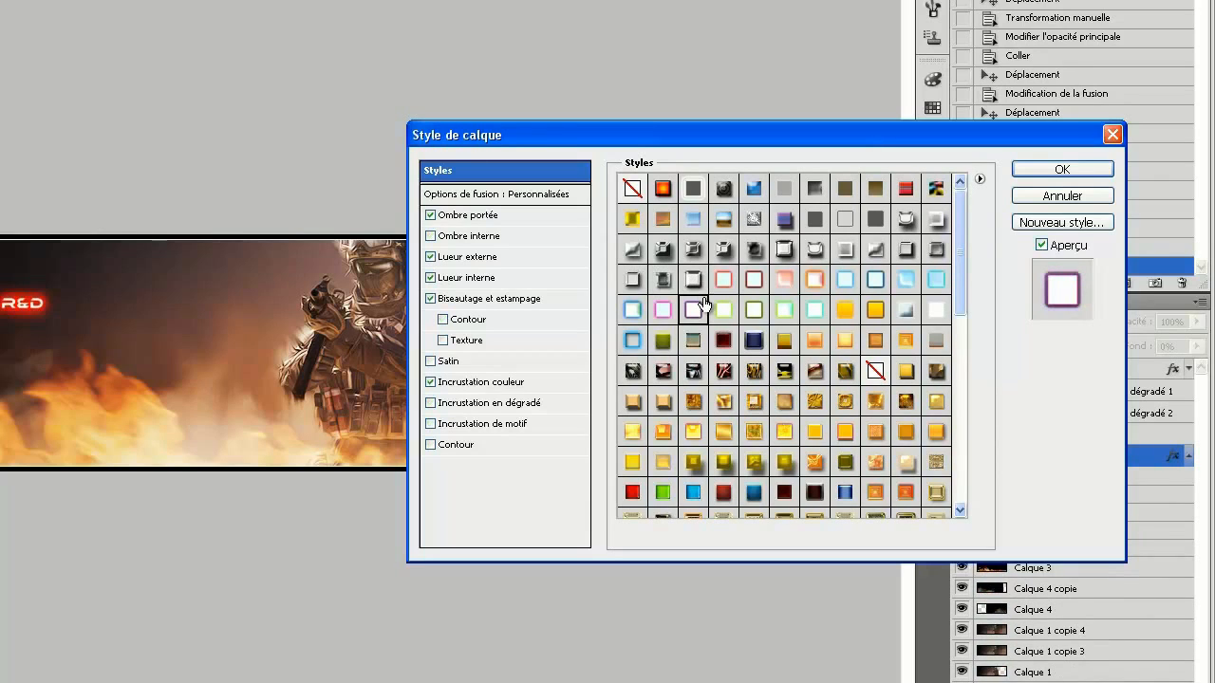
click(814, 309)
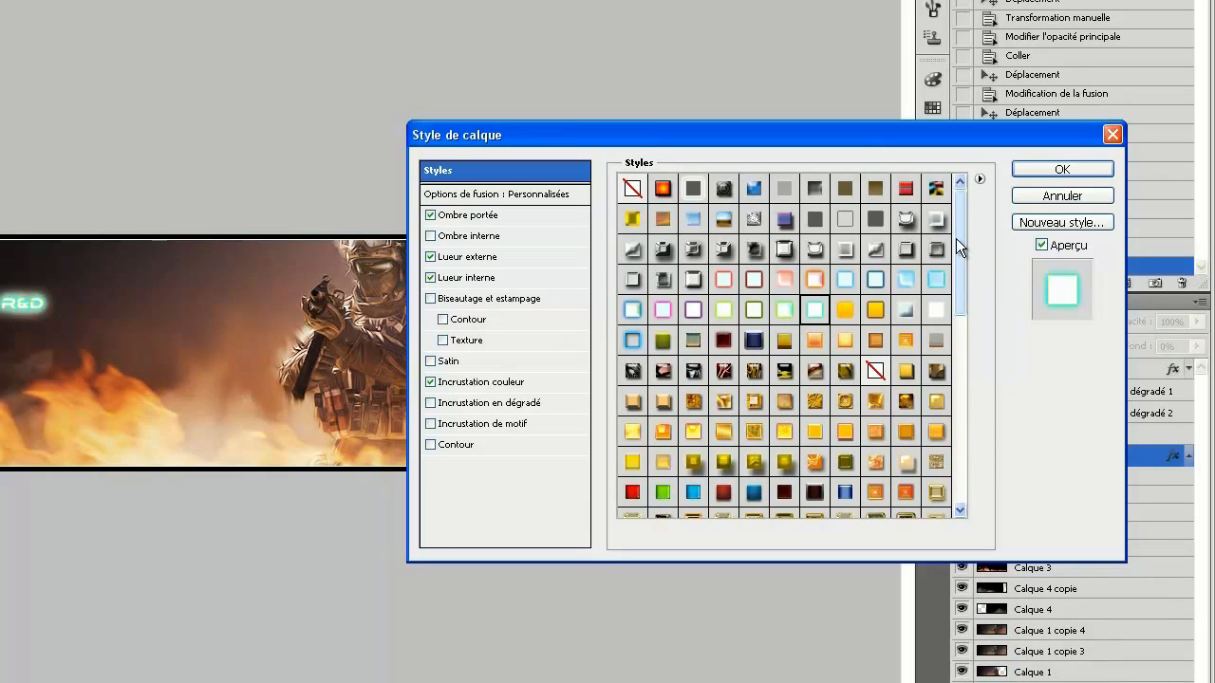
Try gold, dark red, bright red and orange preset styles on the Team R&d text.
drag(955, 238, 965, 310)
click(844, 417)
click(816, 418)
click(786, 385)
click(844, 296)
click(816, 299)
click(792, 300)
click(819, 300)
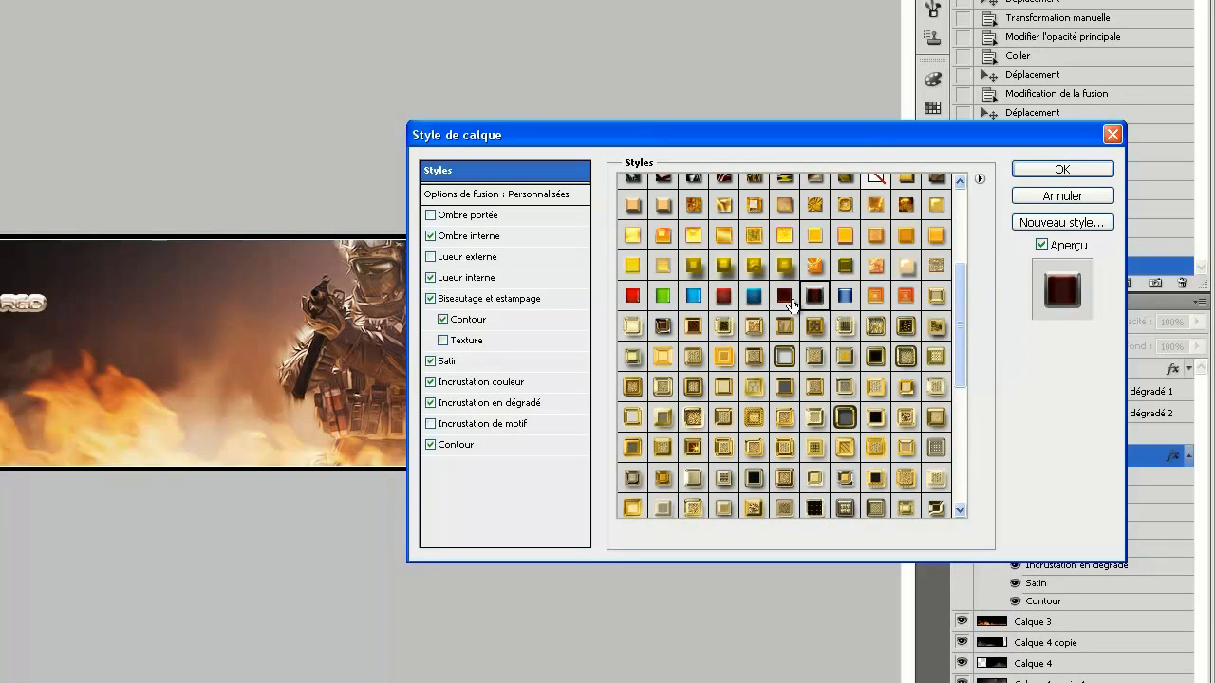
click(693, 296)
click(723, 298)
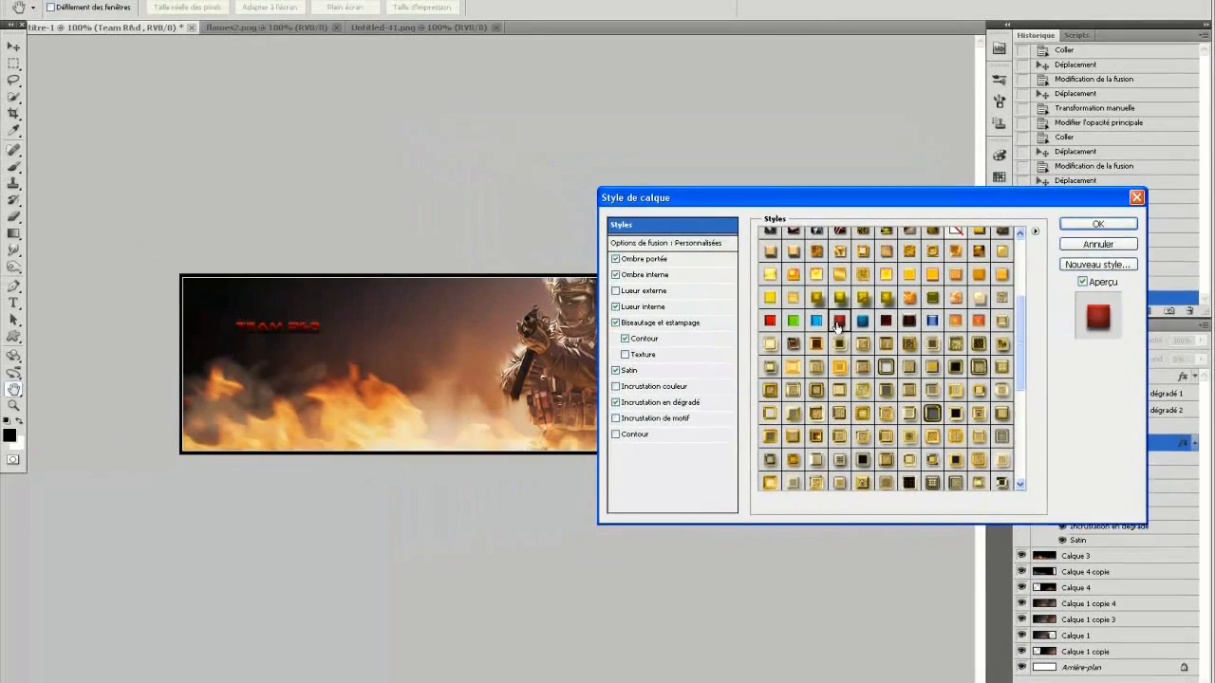
click(791, 324)
click(776, 325)
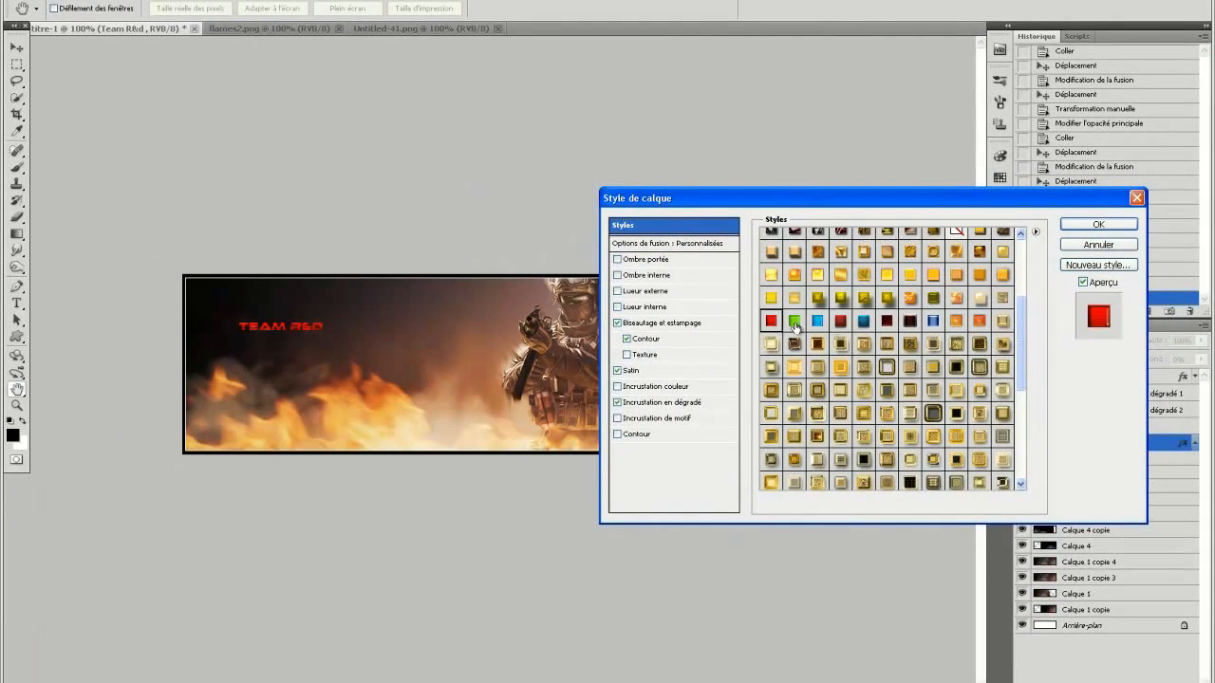
click(1003, 275)
Apply the brown gradient preset style with a light outline to the Team R&d text and set its stroke size to 2 px.
drag(1023, 334, 1034, 416)
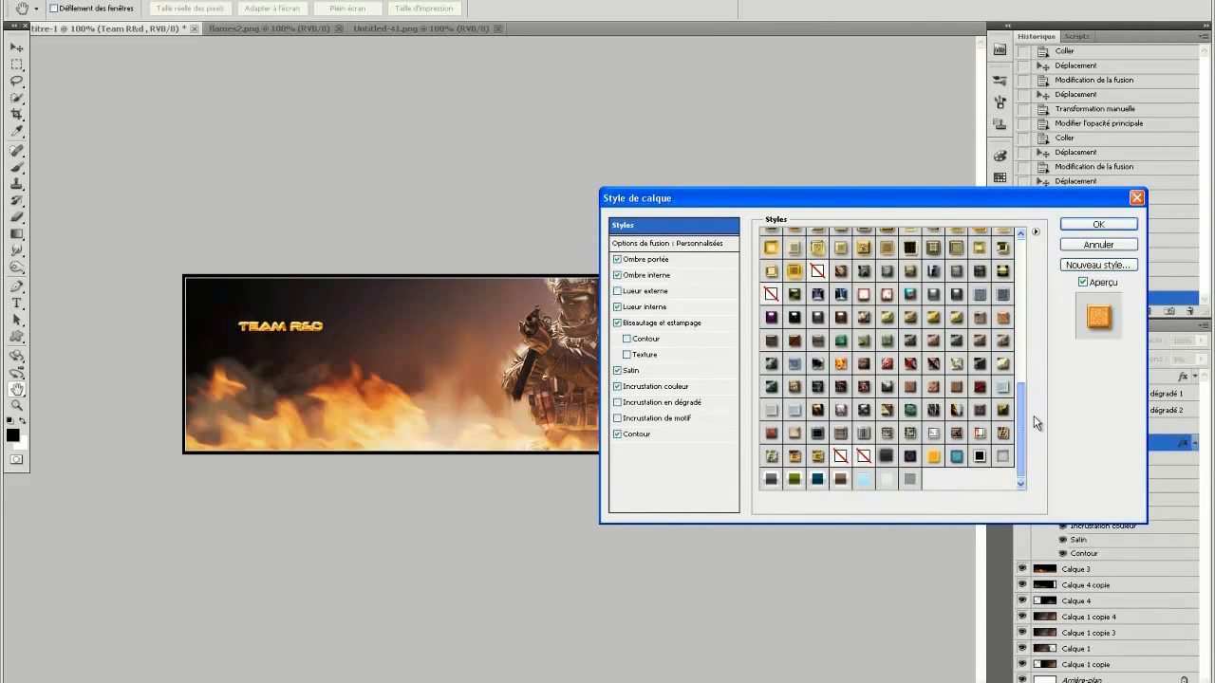
click(840, 479)
click(650, 436)
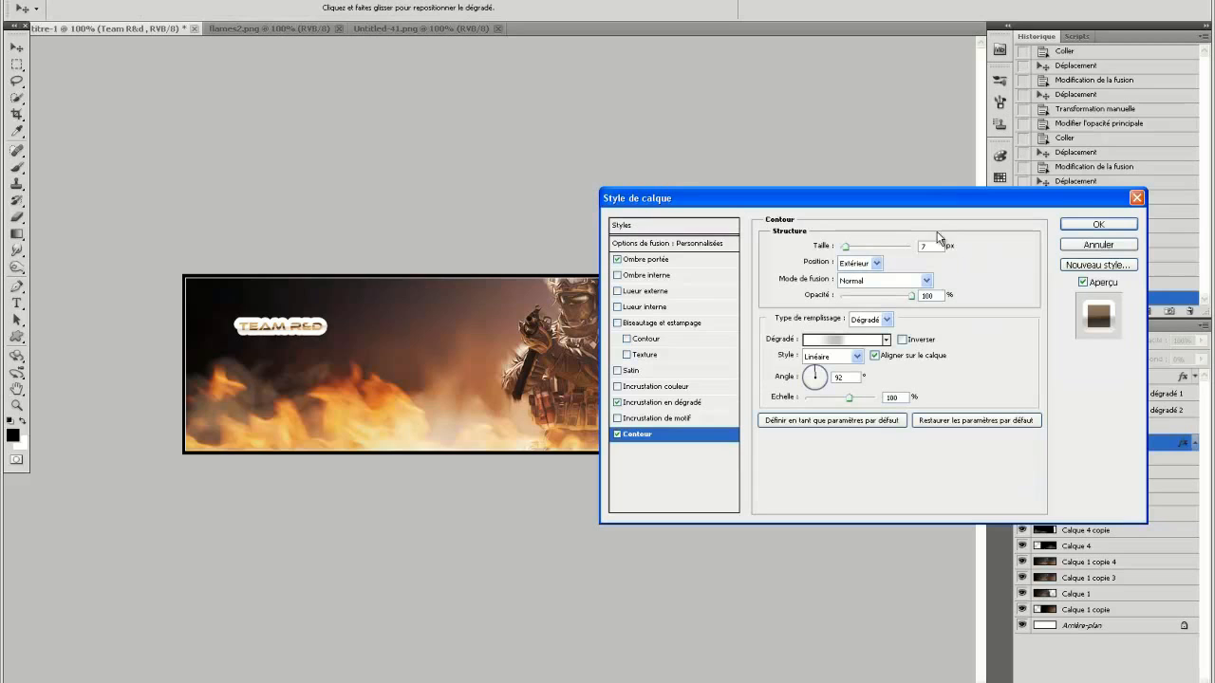
text(2)
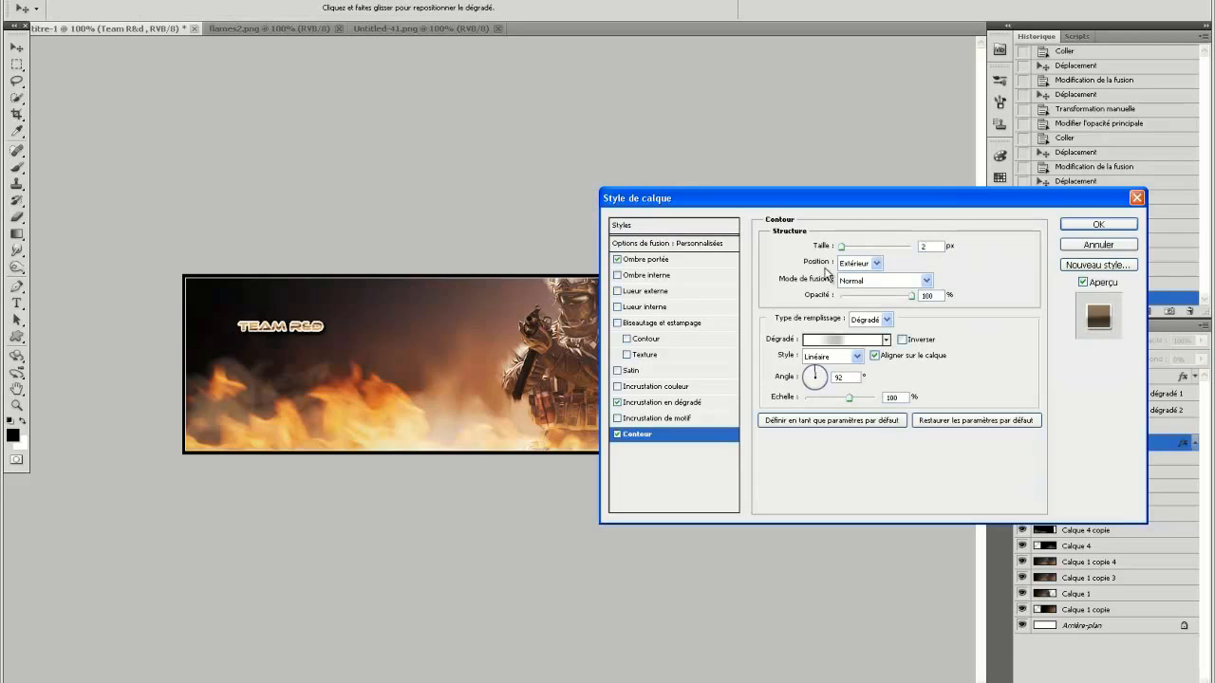
click(1096, 225)
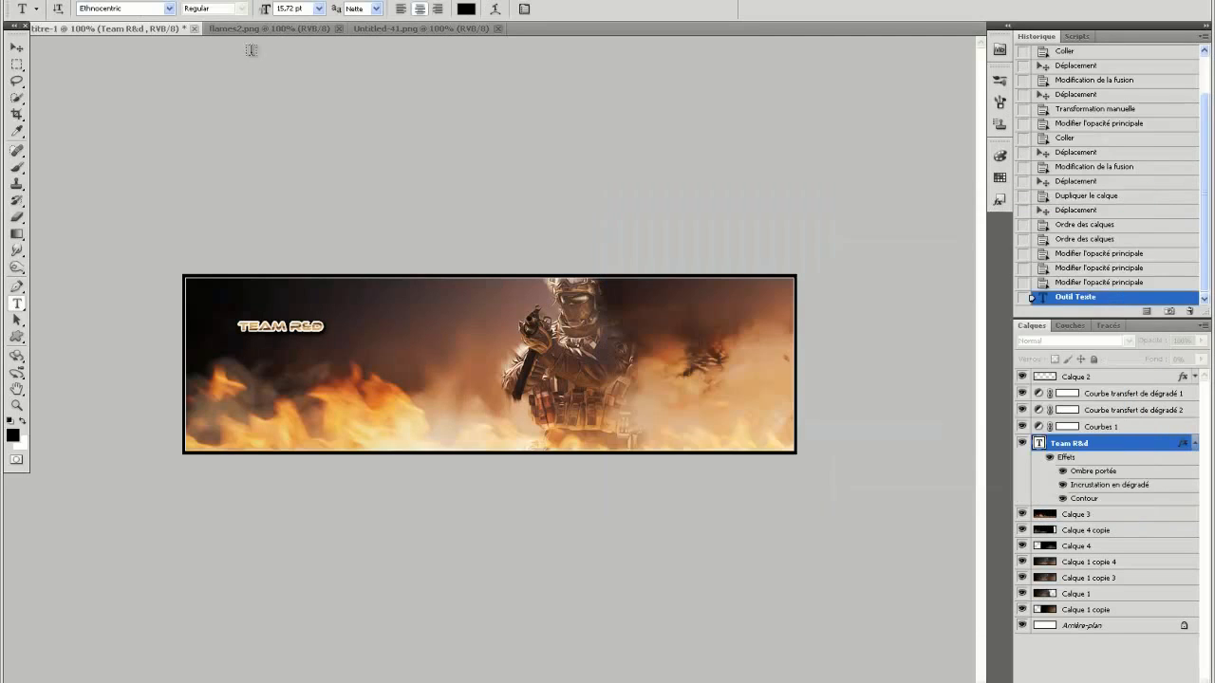
Scale the Team R&d text up to about 44 pt and place it near the banner's upper edge, between the frame and the soldier.
click(87, 0)
click(215, 231)
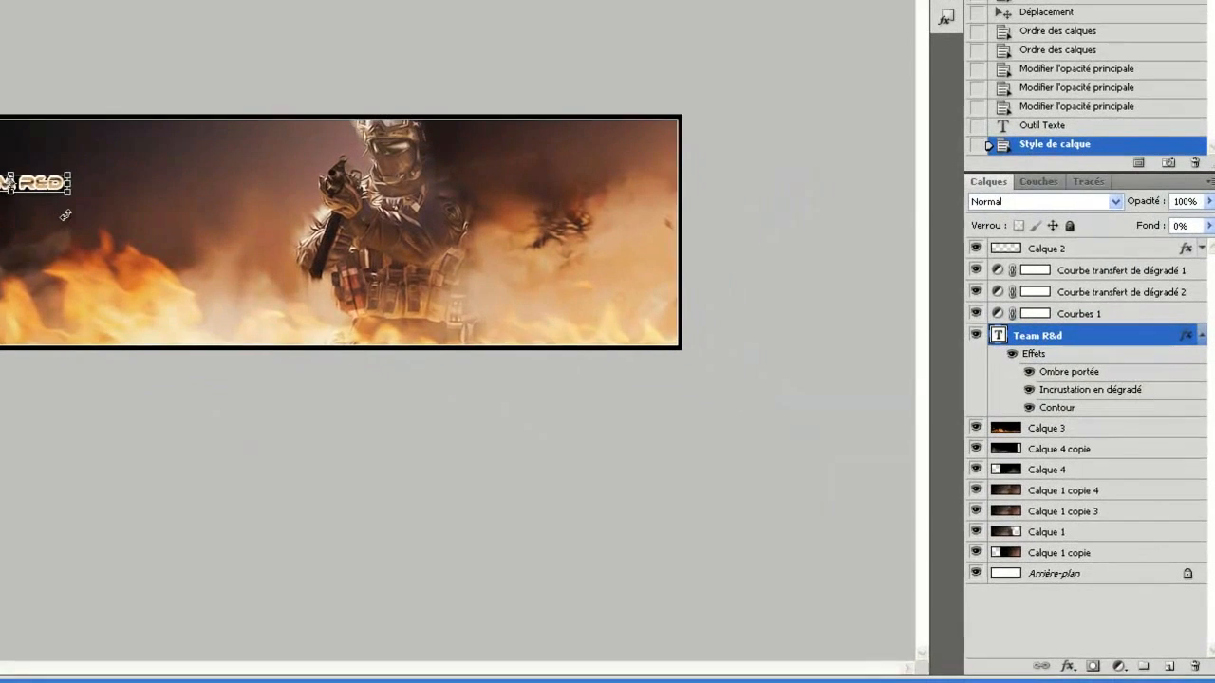
drag(65, 215, 263, 259)
key(Return)
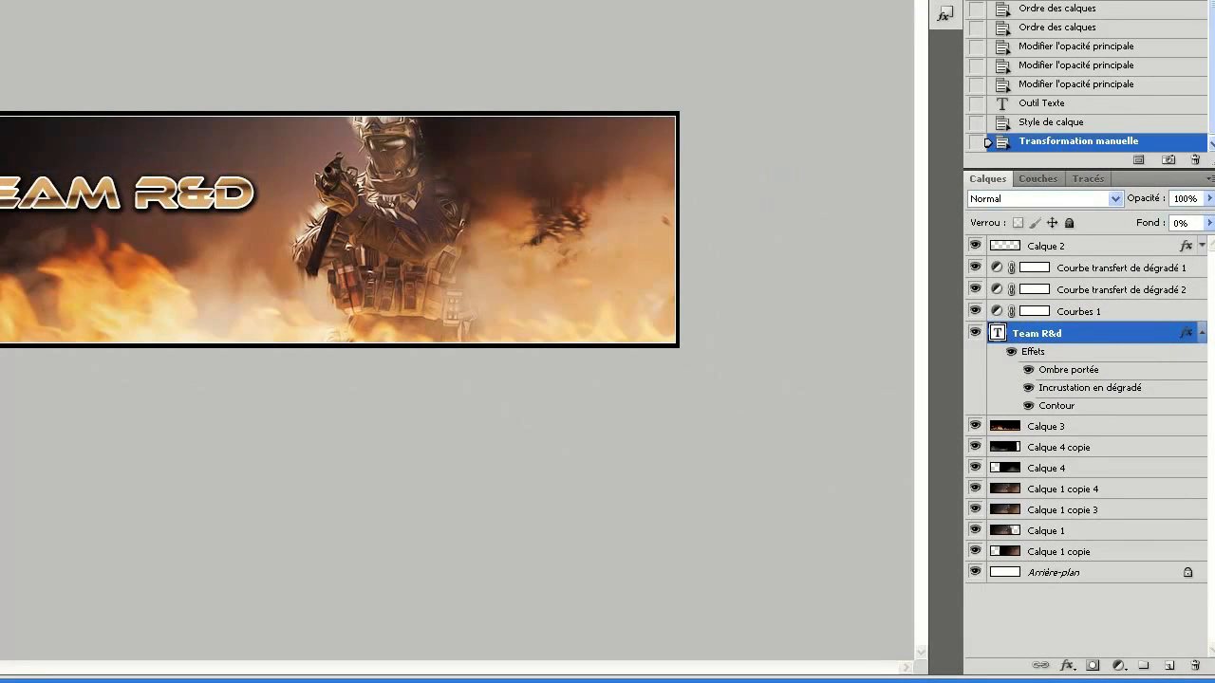
drag(219, 207, 158, 203)
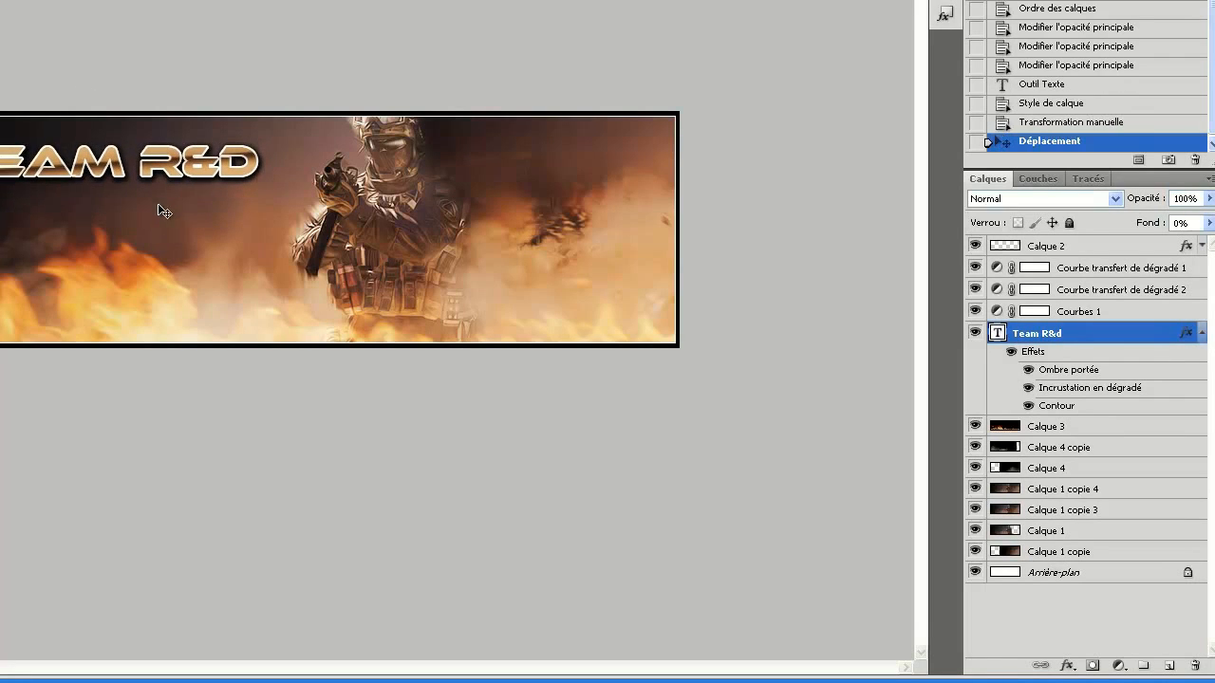
Collapse the Team R&d layer's effects and duplicate the layer as Team R&d copie in the same document.
click(1201, 334)
right_click(1124, 334)
click(1123, 338)
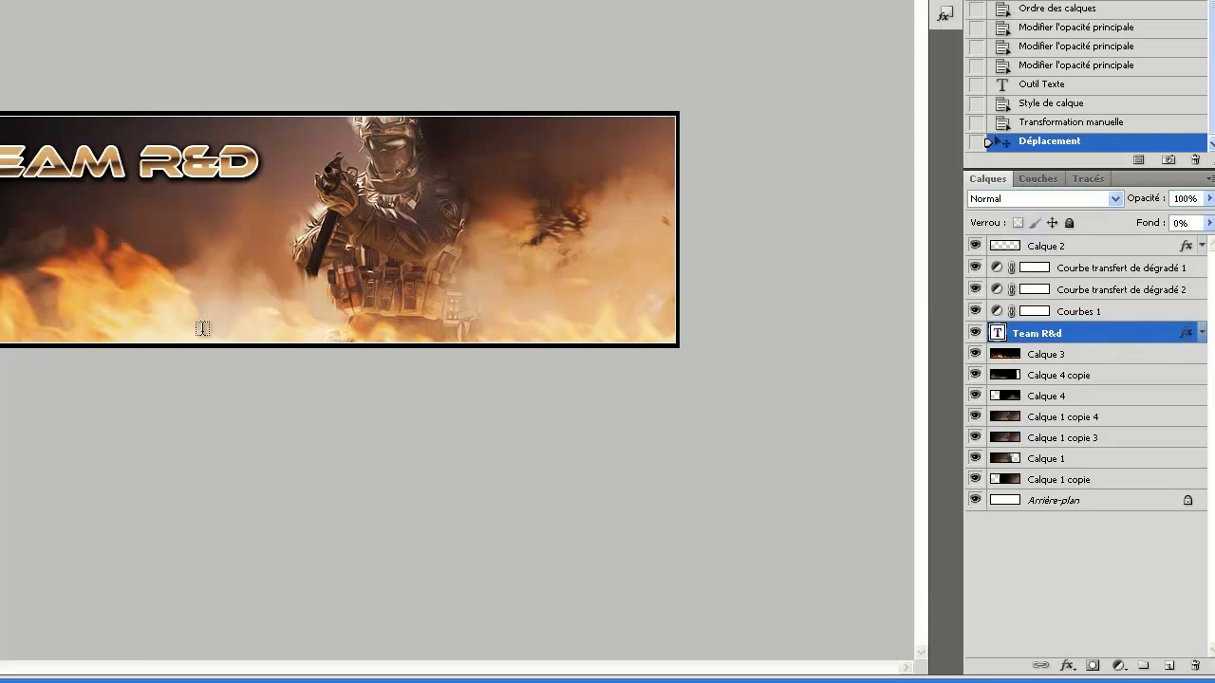
right_click(1114, 335)
click(1016, 75)
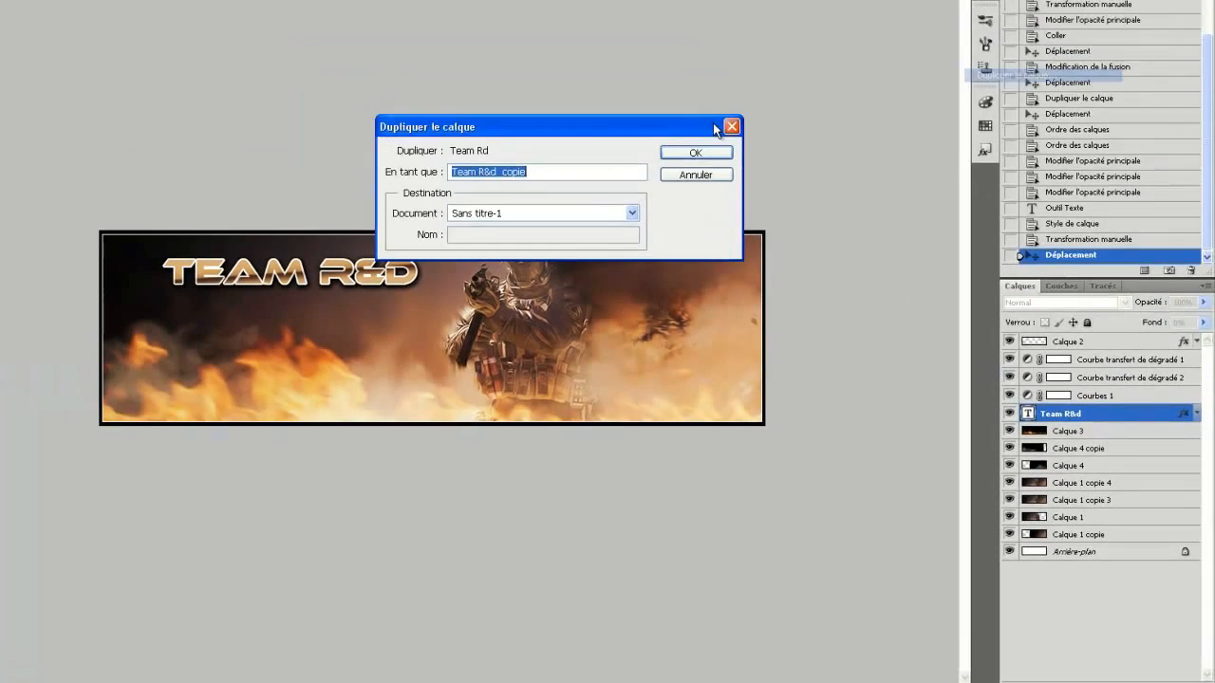
click(695, 151)
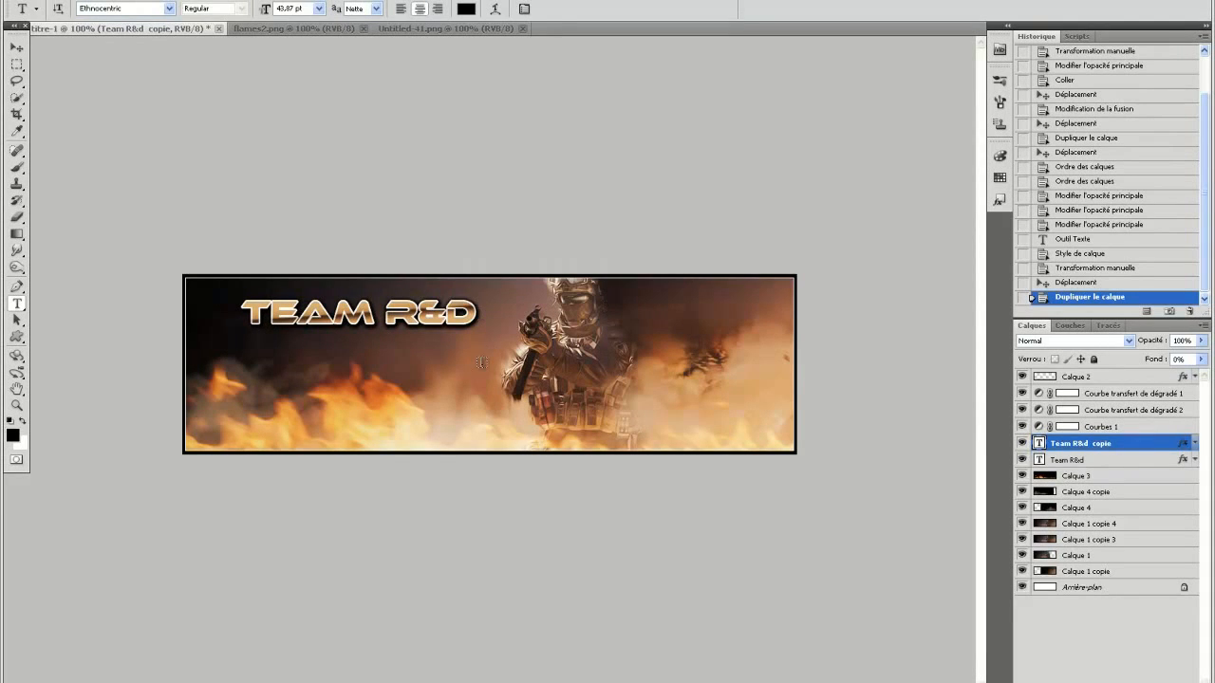
Create a new layer above Team R&d copie and draw a small floral ornament custom shape below the title.
click(1171, 682)
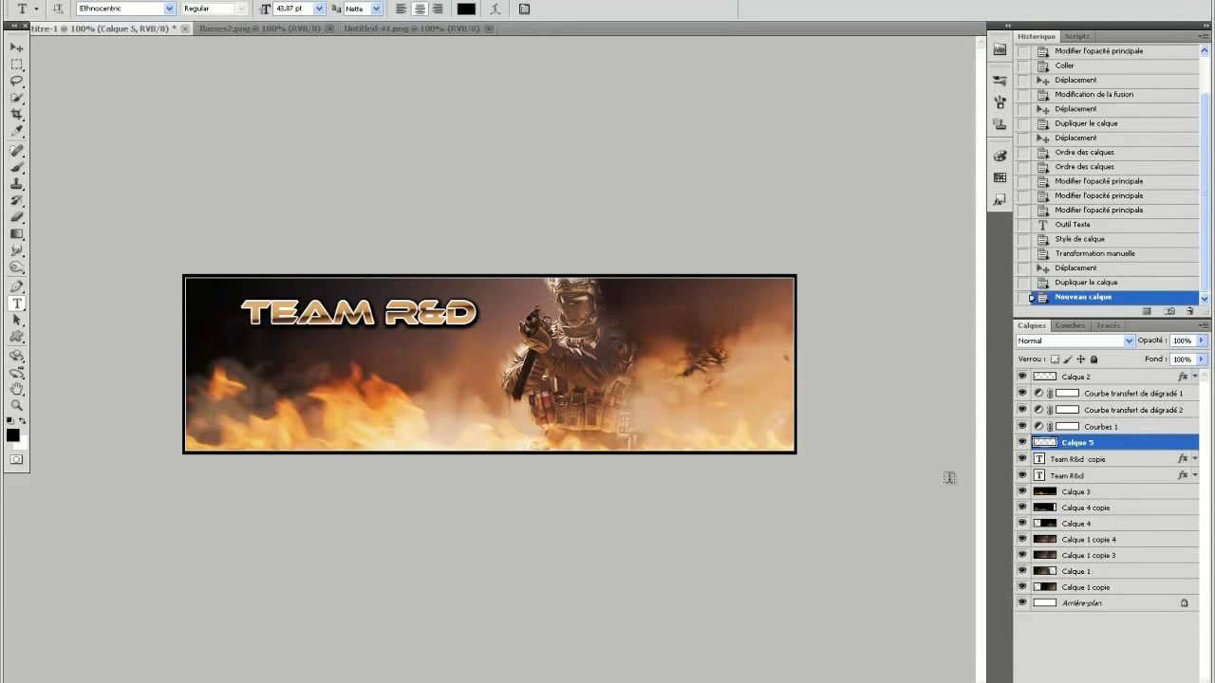
click(17, 339)
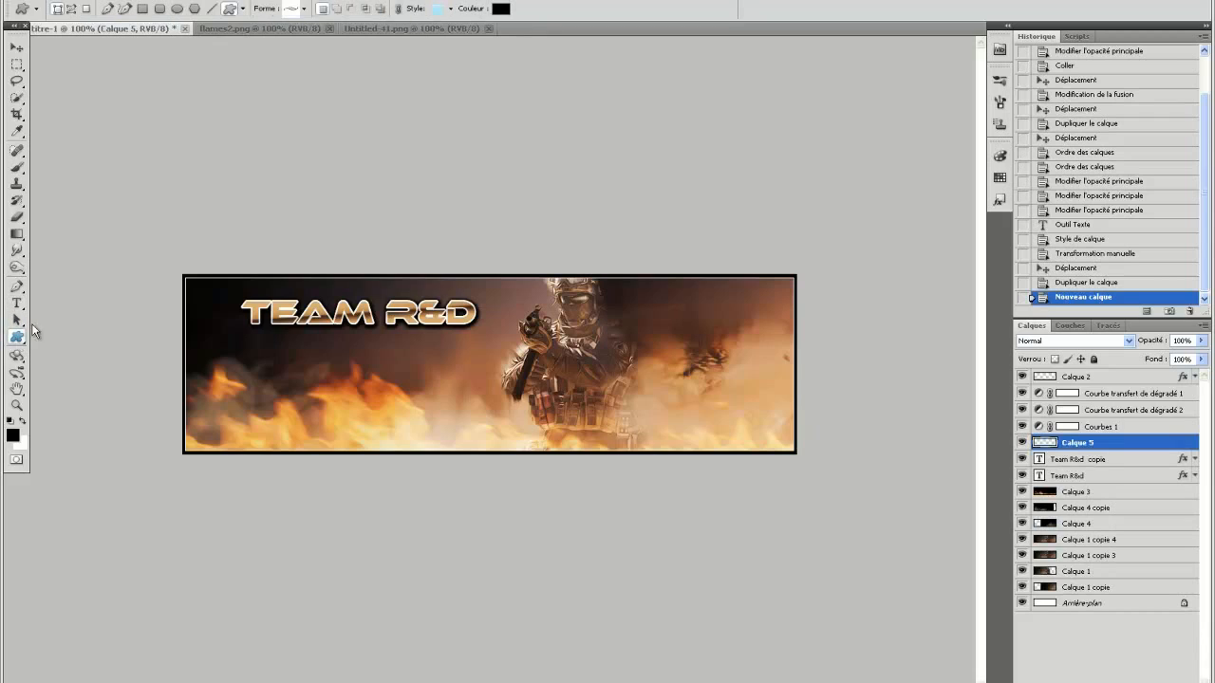
click(293, 12)
scroll(294, 103, down, 3)
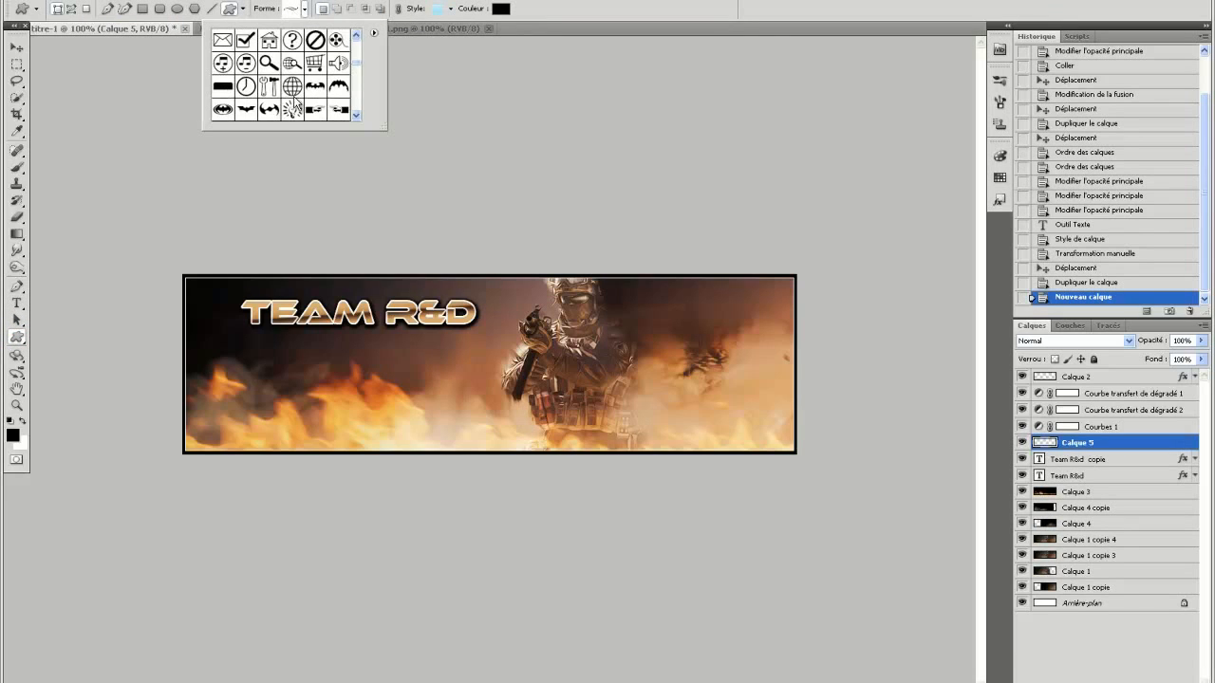
scroll(322, 95, up, 2)
scroll(258, 81, up, 1)
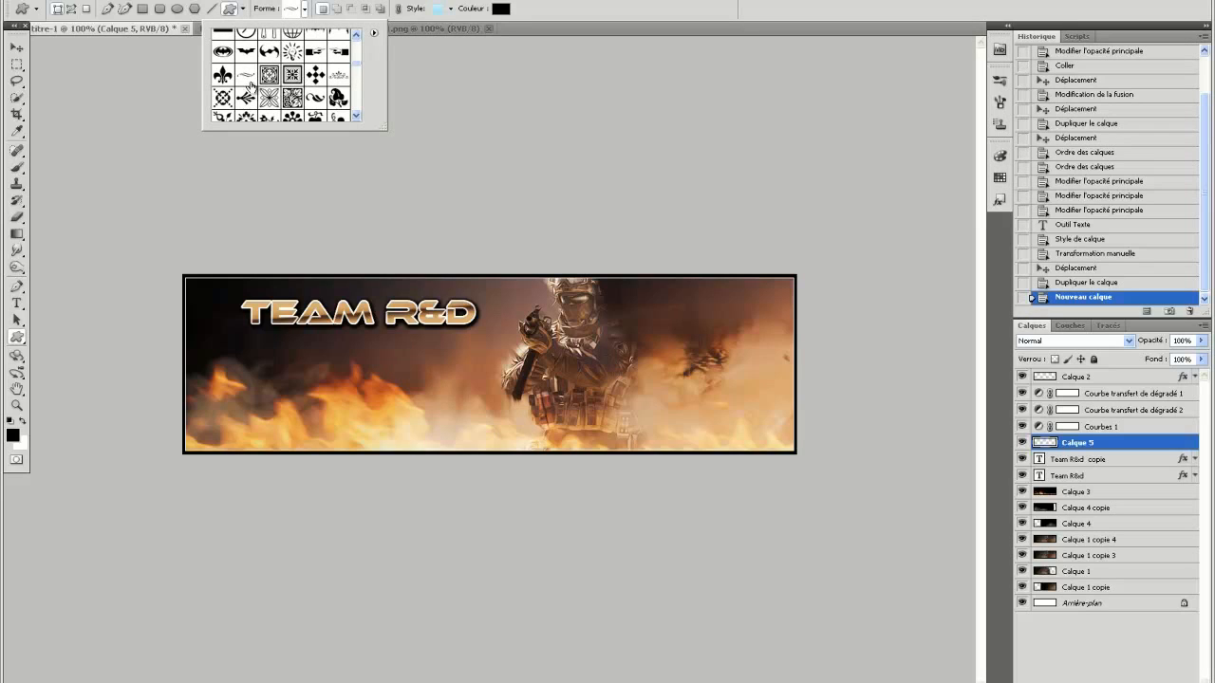
click(341, 76)
click(267, 346)
drag(266, 346, 192, 331)
Transform the ornament so it hangs point-down and centre it directly beneath the TEAM R&D title.
click(86, 1)
click(213, 232)
click(726, 8)
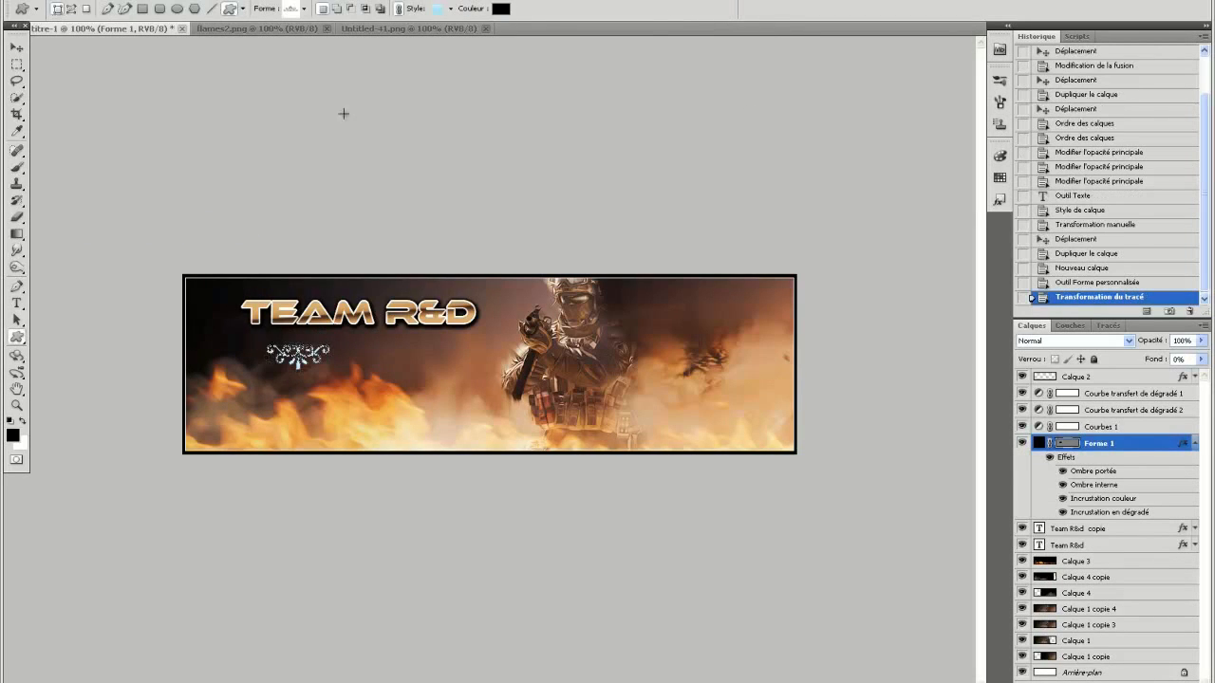
click(16, 47)
drag(305, 384, 366, 362)
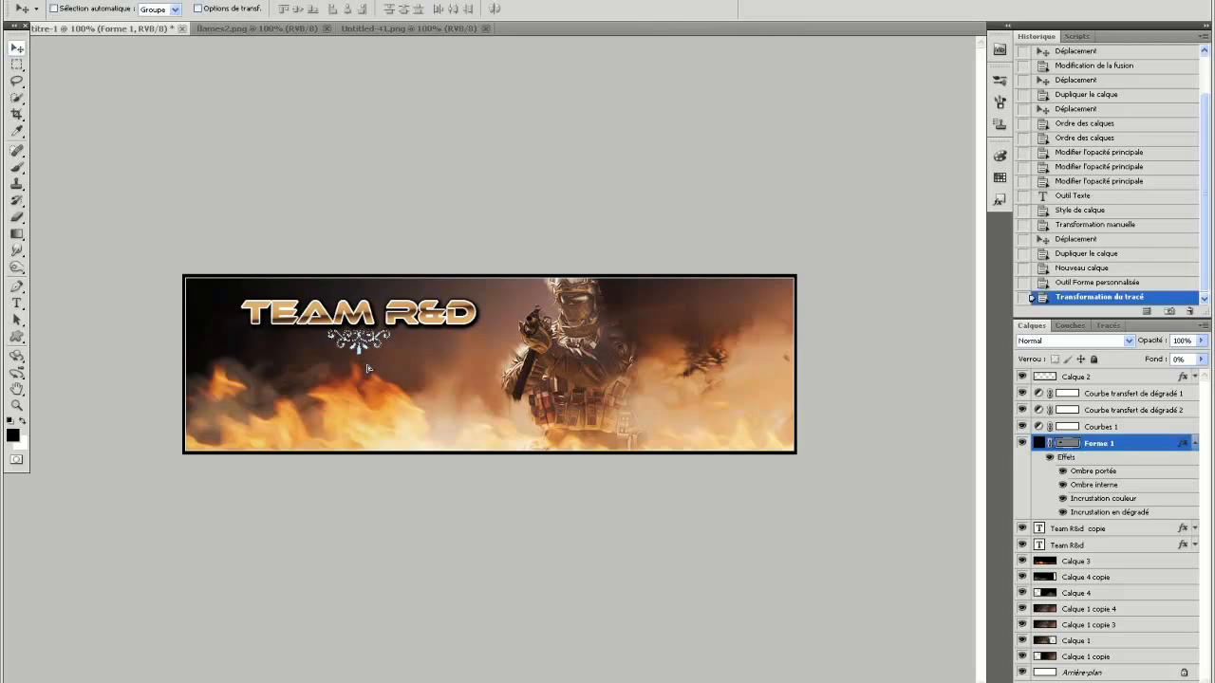
Collapse the Forme 1 layer's effects and apply the brown gradient preset style with drop shadow and stroke to the ornament.
click(1192, 446)
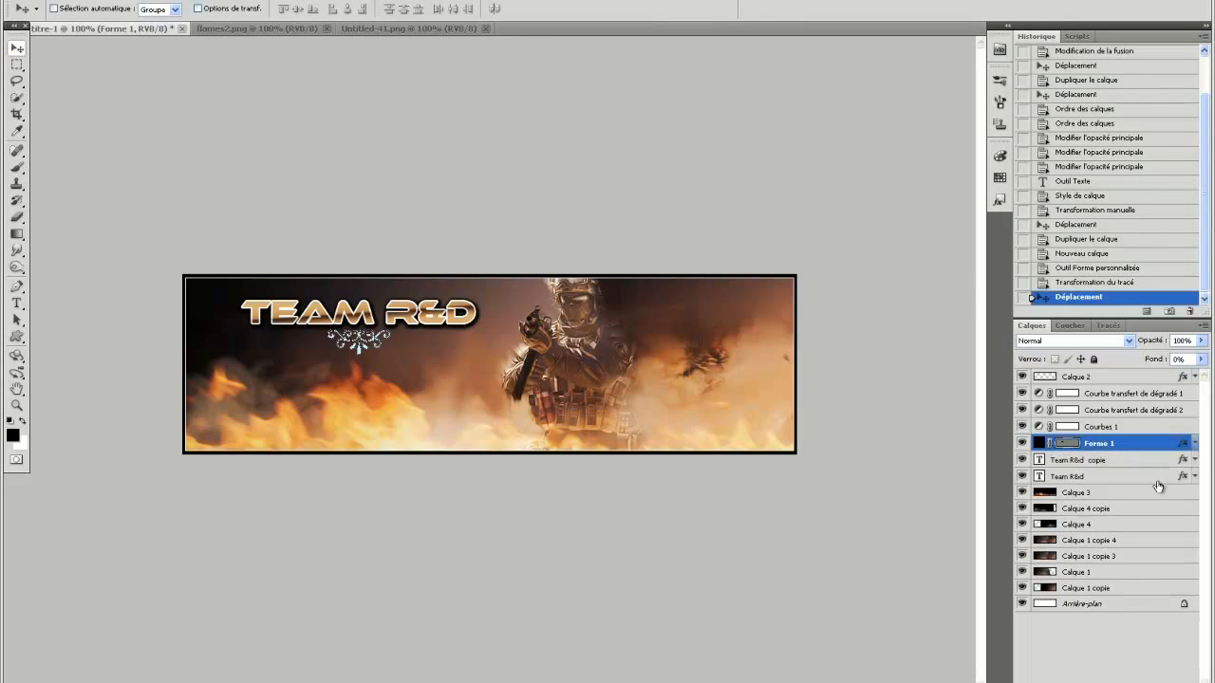
click(1138, 460)
double_click(1142, 446)
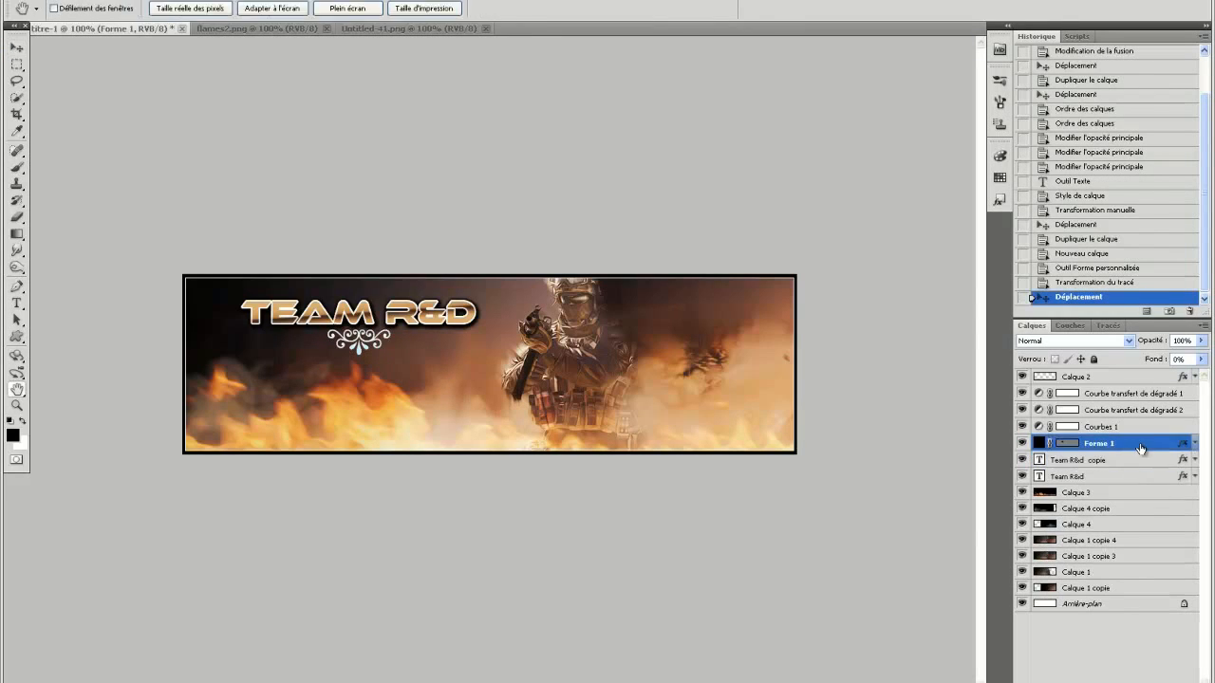
click(629, 226)
drag(1020, 285, 1020, 438)
click(840, 479)
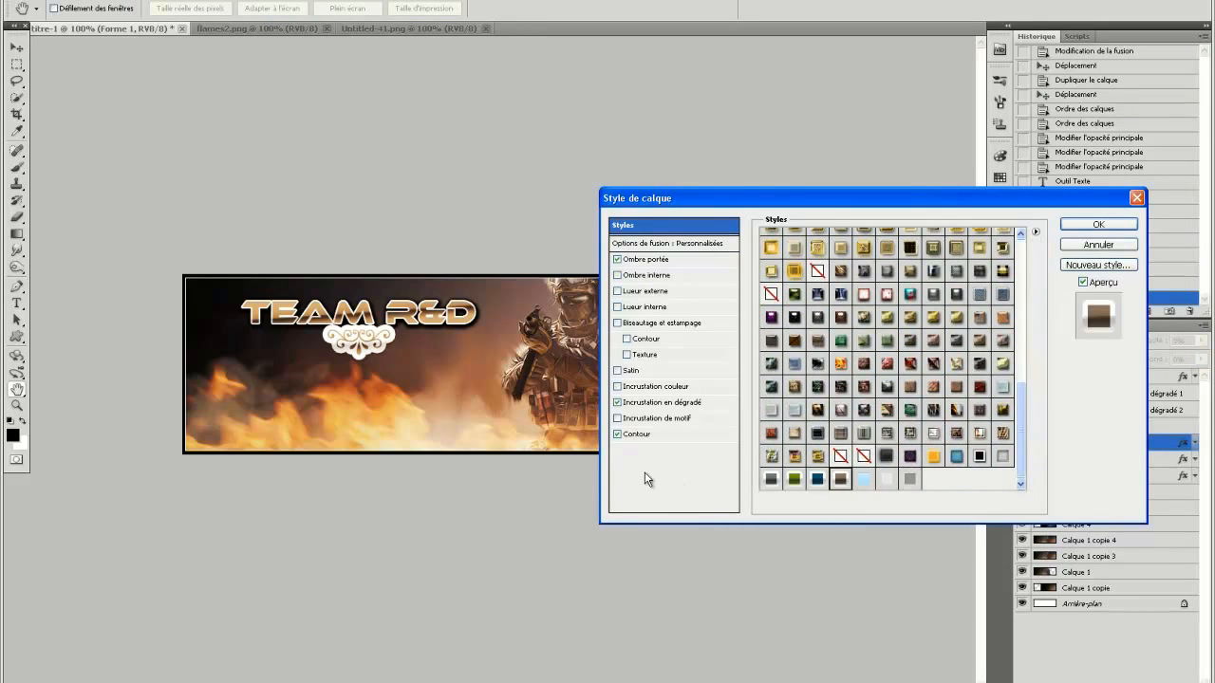
Set the ornament's gradient stroke size to 1 px and shift the ornament slightly toward the soldier beneath the title.
click(645, 436)
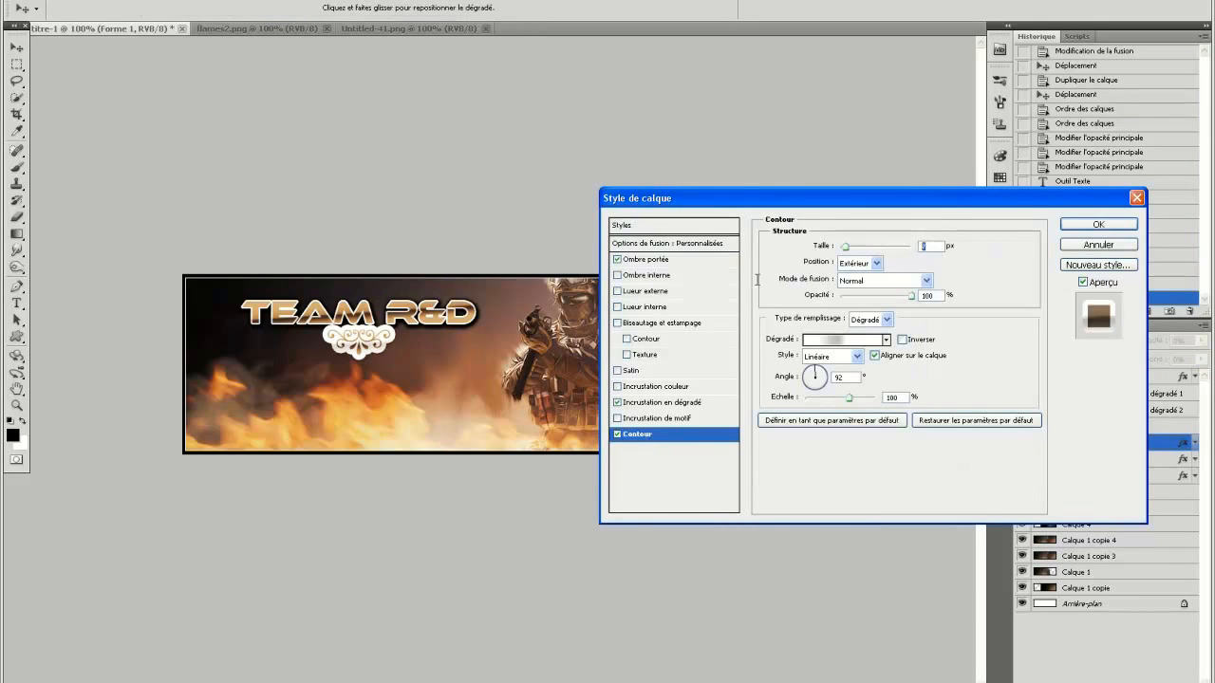
text(1)
click(1082, 226)
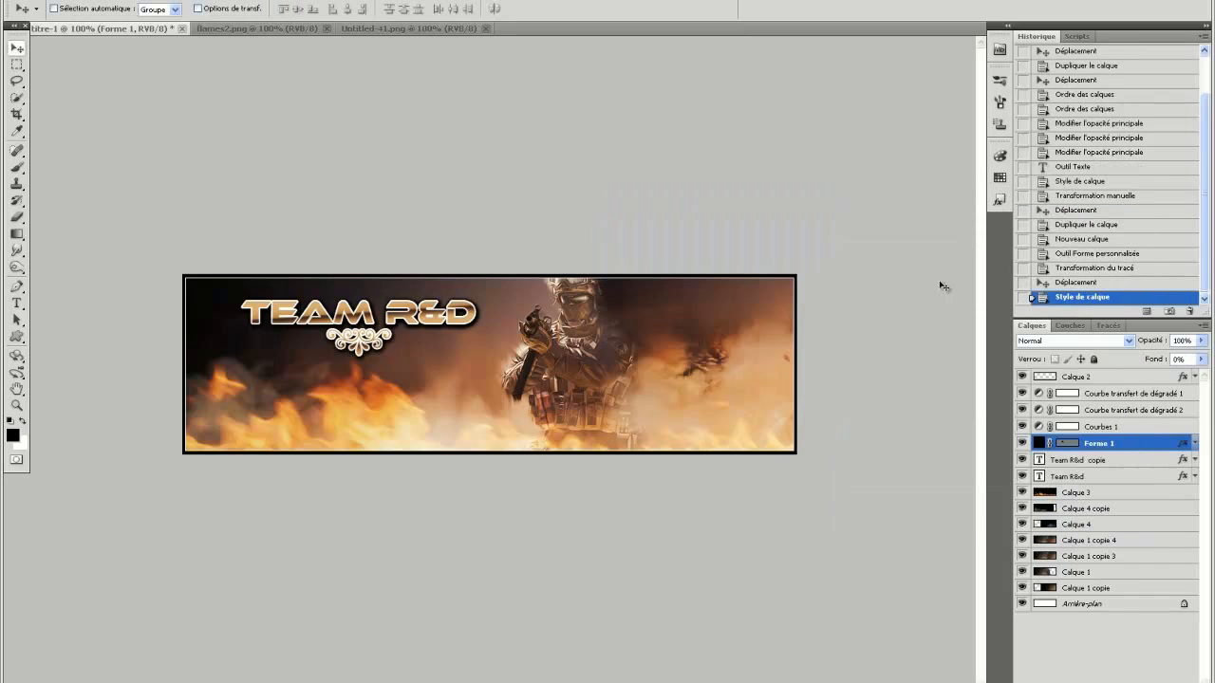
drag(367, 360, 384, 379)
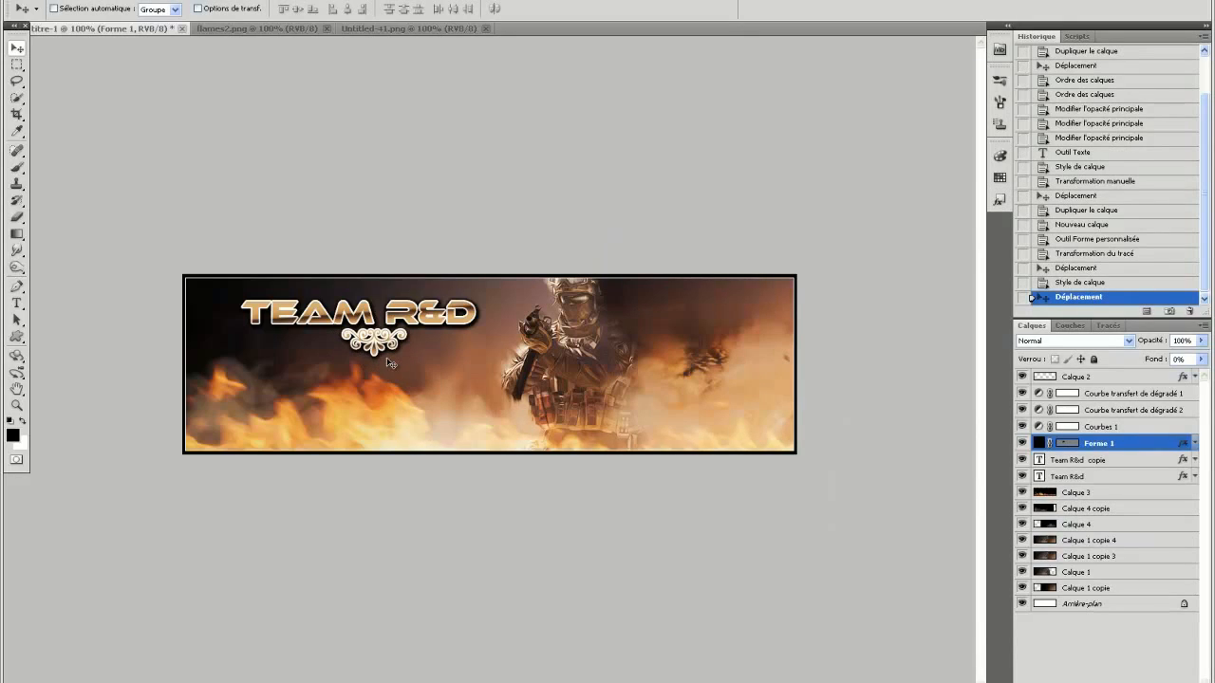
Create a new layer above Forme 1 and paint a short white horizontal line with a 2 px hard brush, left of the ornament.
click(1171, 681)
click(16, 169)
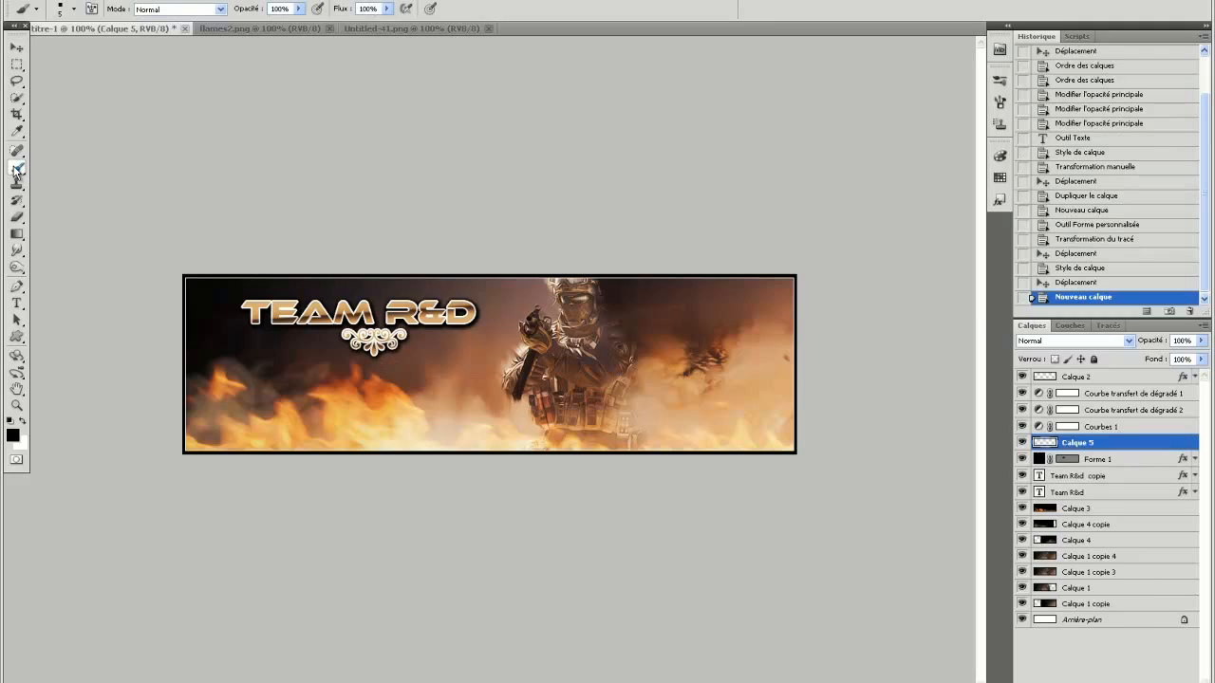
click(22, 422)
click(75, 9)
click(107, 113)
drag(155, 36, 41, 47)
text(2)
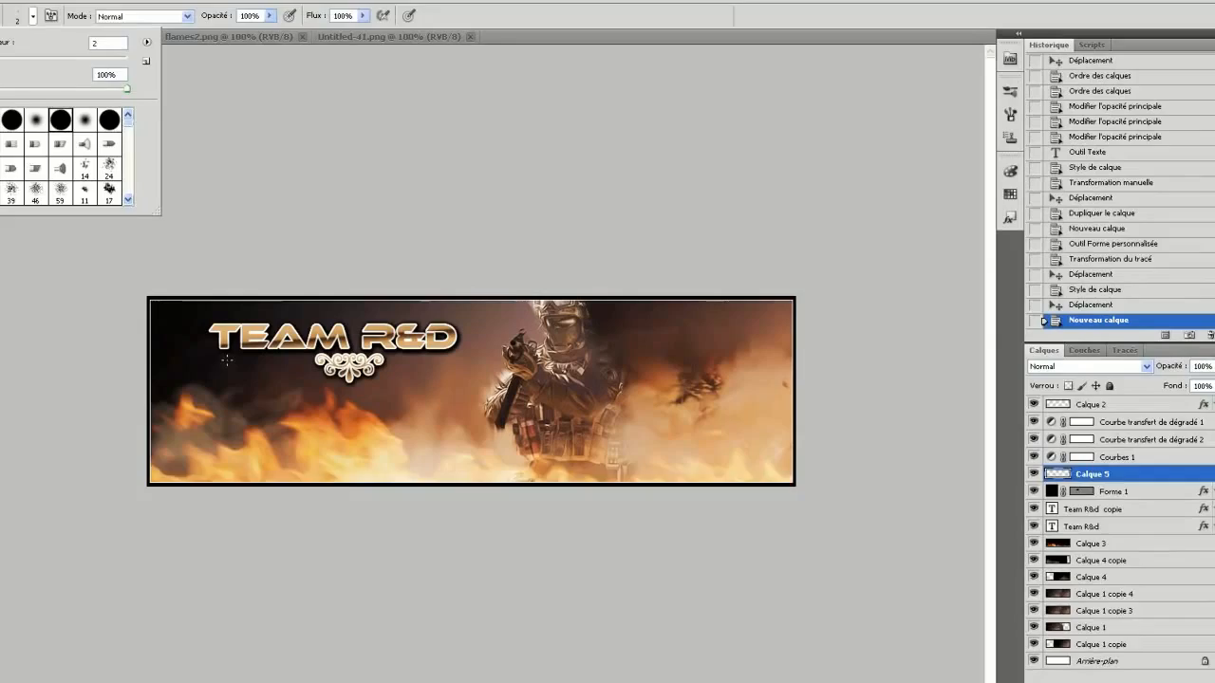
key(Return)
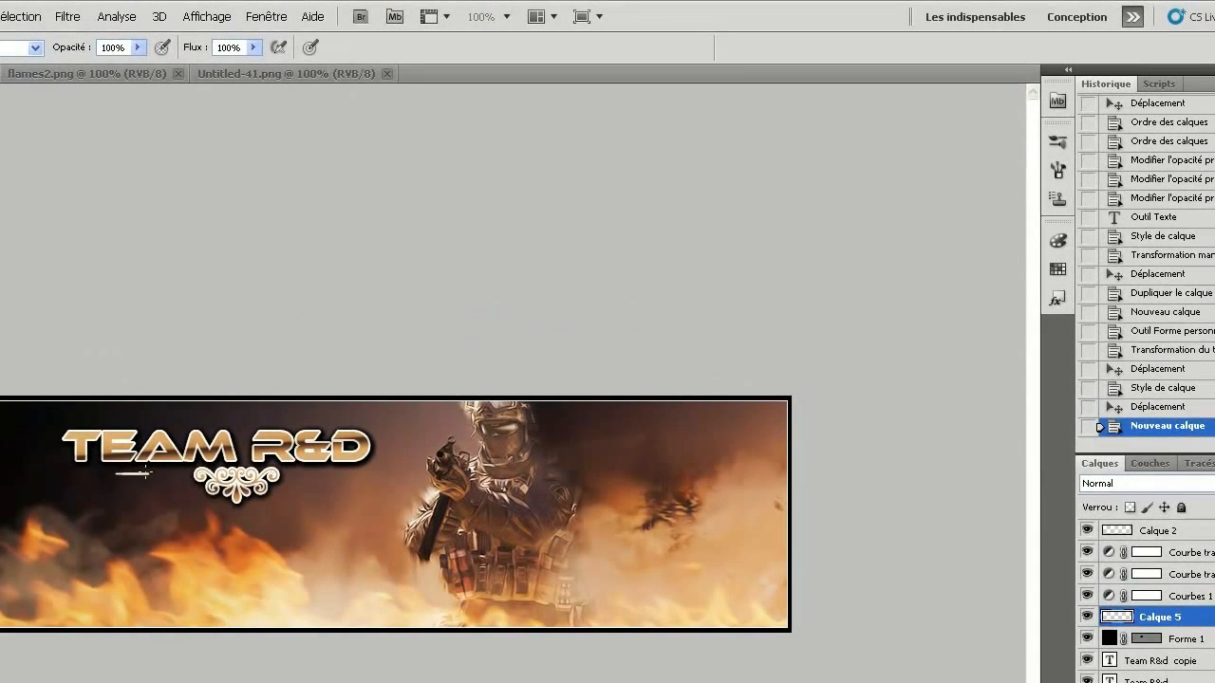
drag(121, 472, 115, 472)
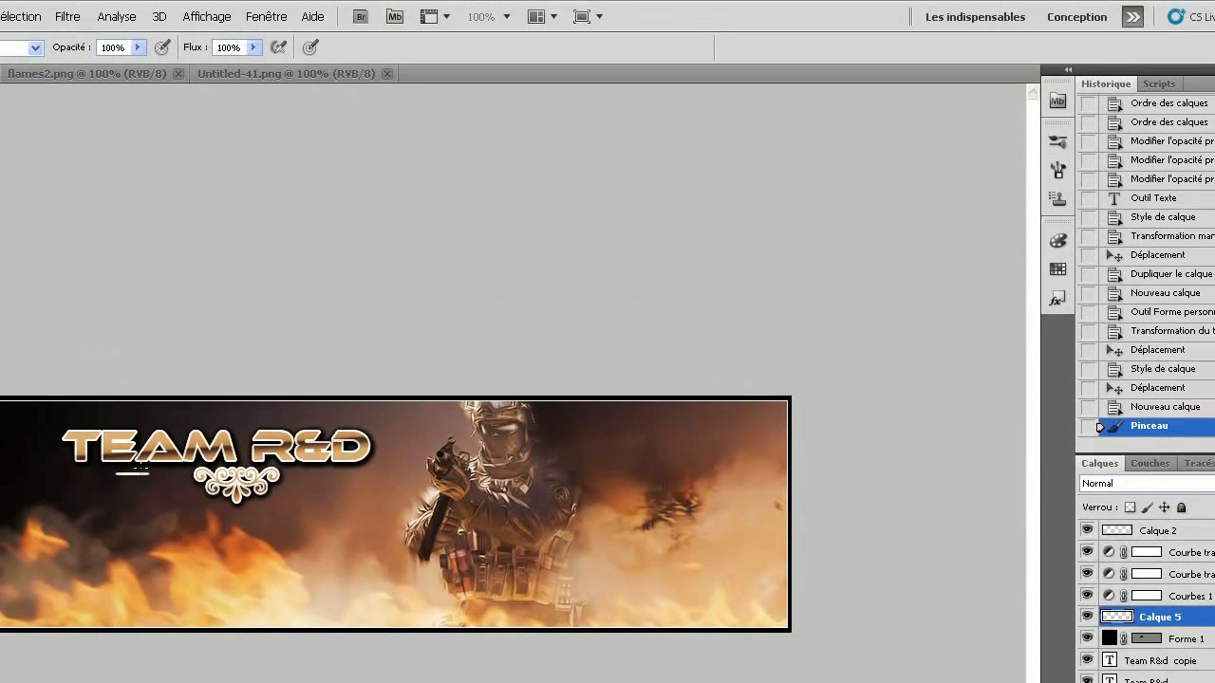
Apply a directional blur (Flou directionnel) at 0° and 90 pixels to the white line on Calque 5.
click(66, 16)
mouse_move(257, 177)
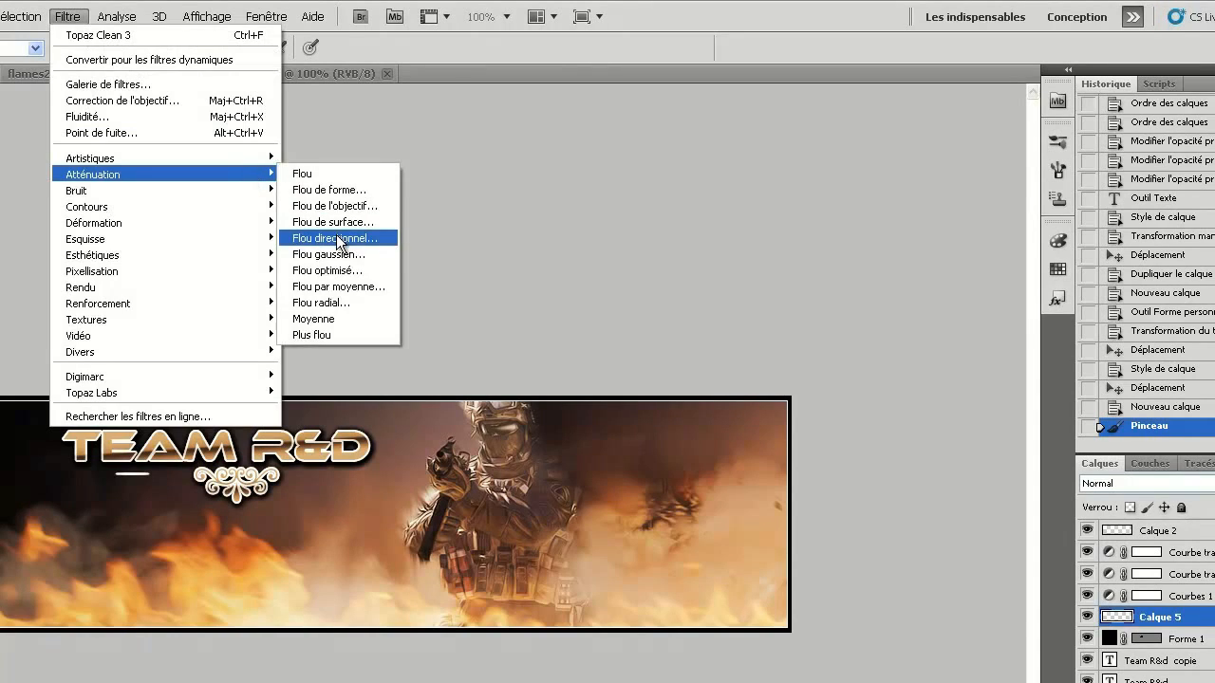
click(349, 238)
drag(467, 540, 459, 539)
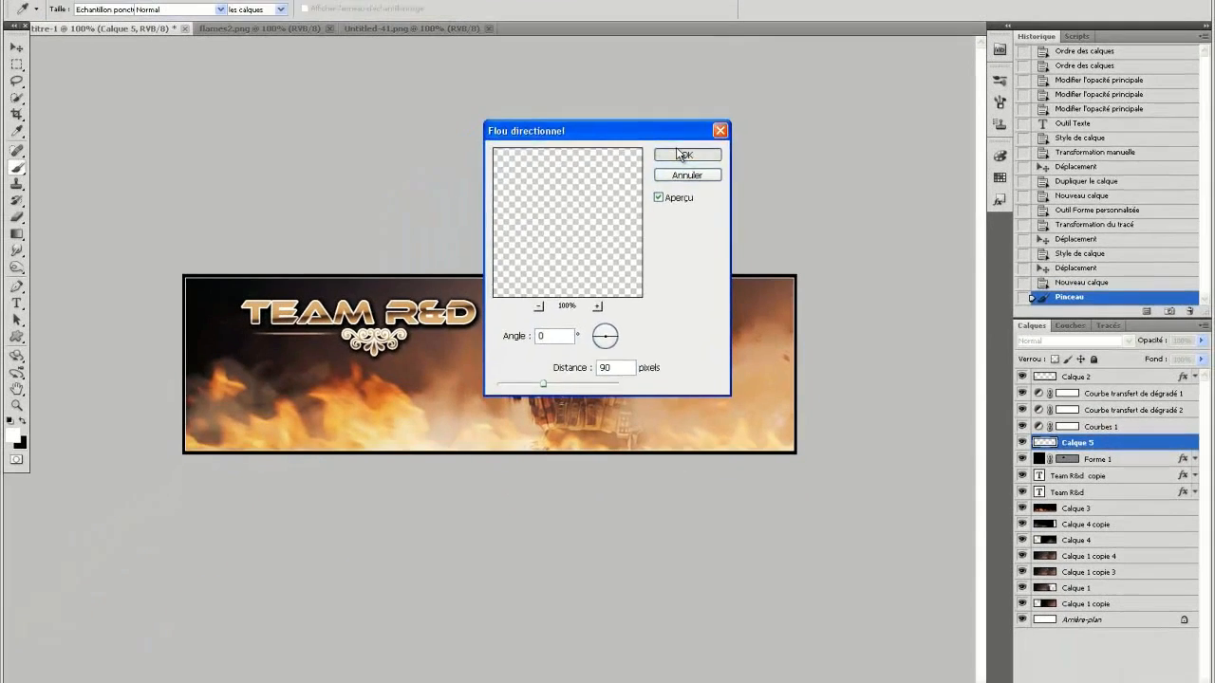
click(645, 240)
Duplicate the blurred line layer onto the ornament's other side and centre the Forme 1 ornament between the two lines.
right_click(1123, 444)
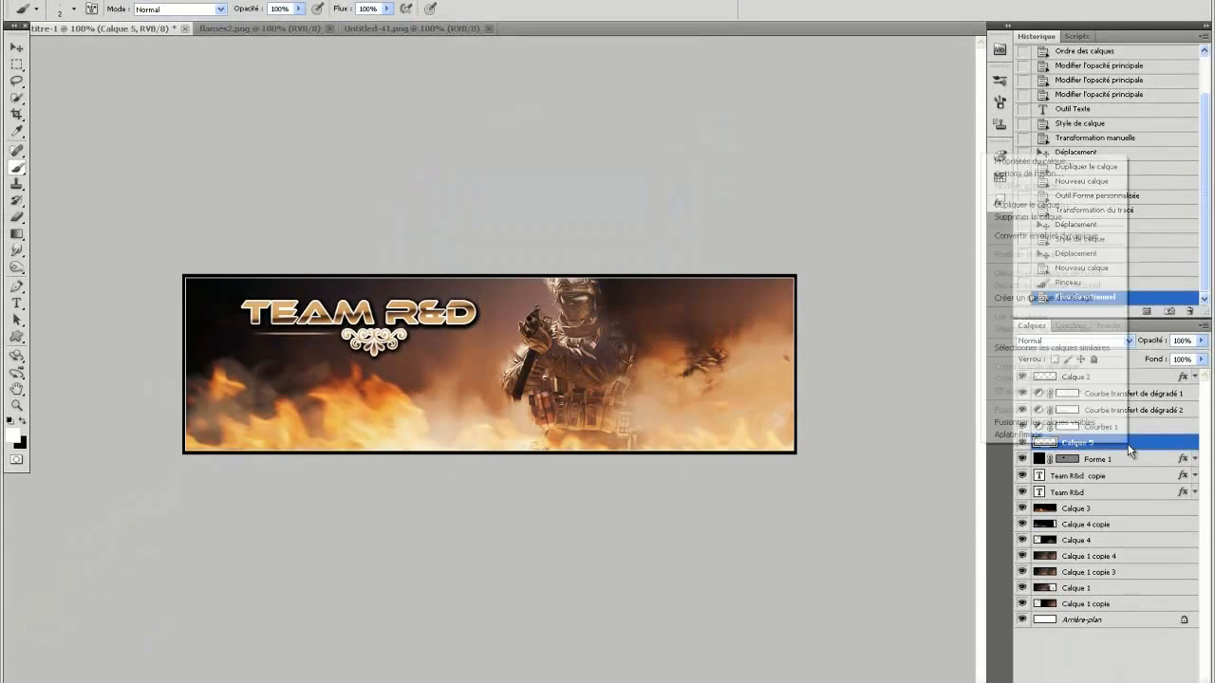
click(1049, 203)
click(725, 202)
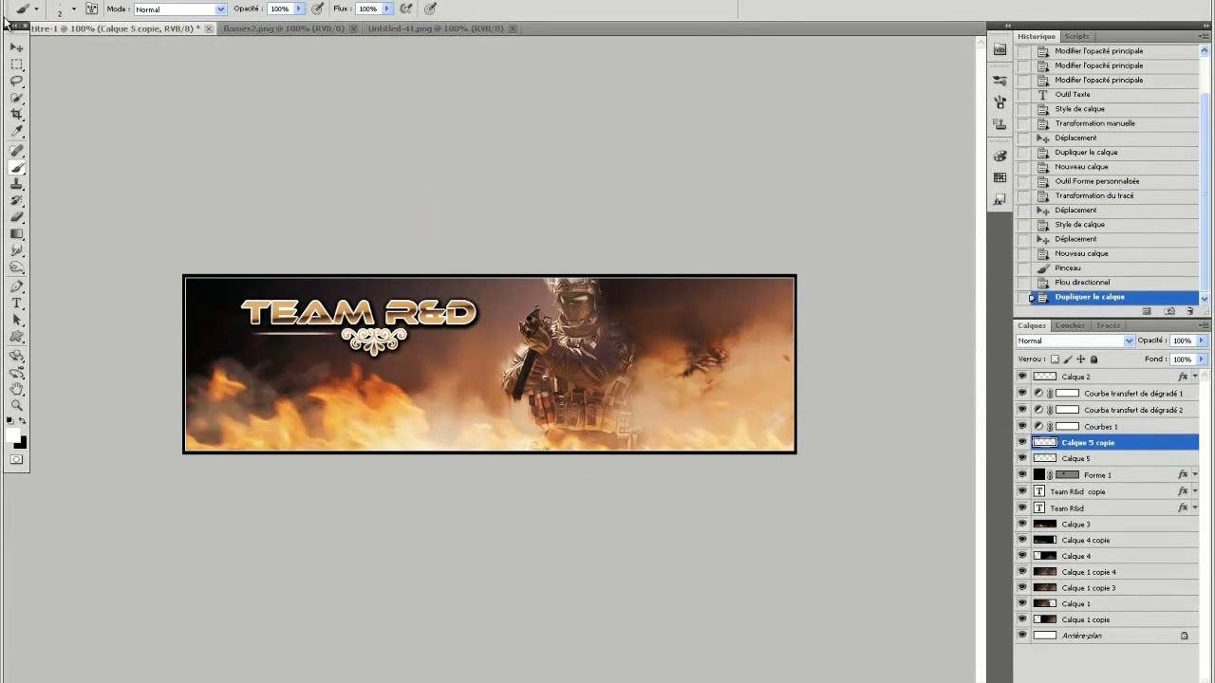
click(16, 47)
drag(310, 355, 449, 354)
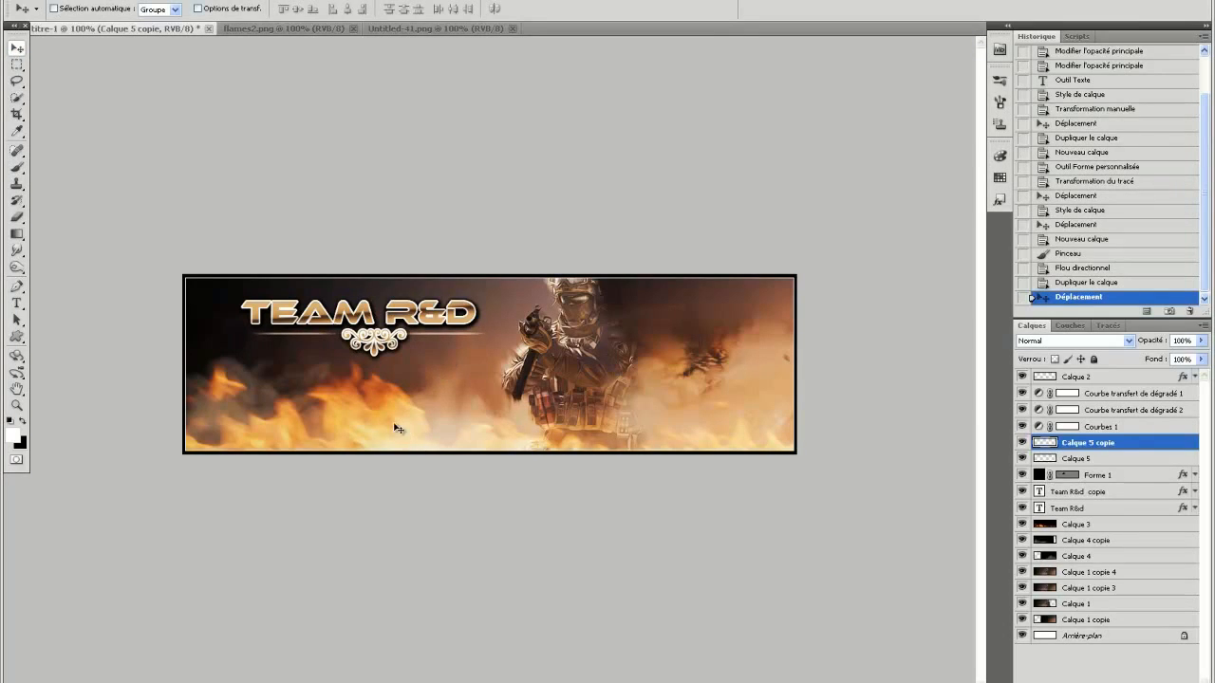
click(1128, 476)
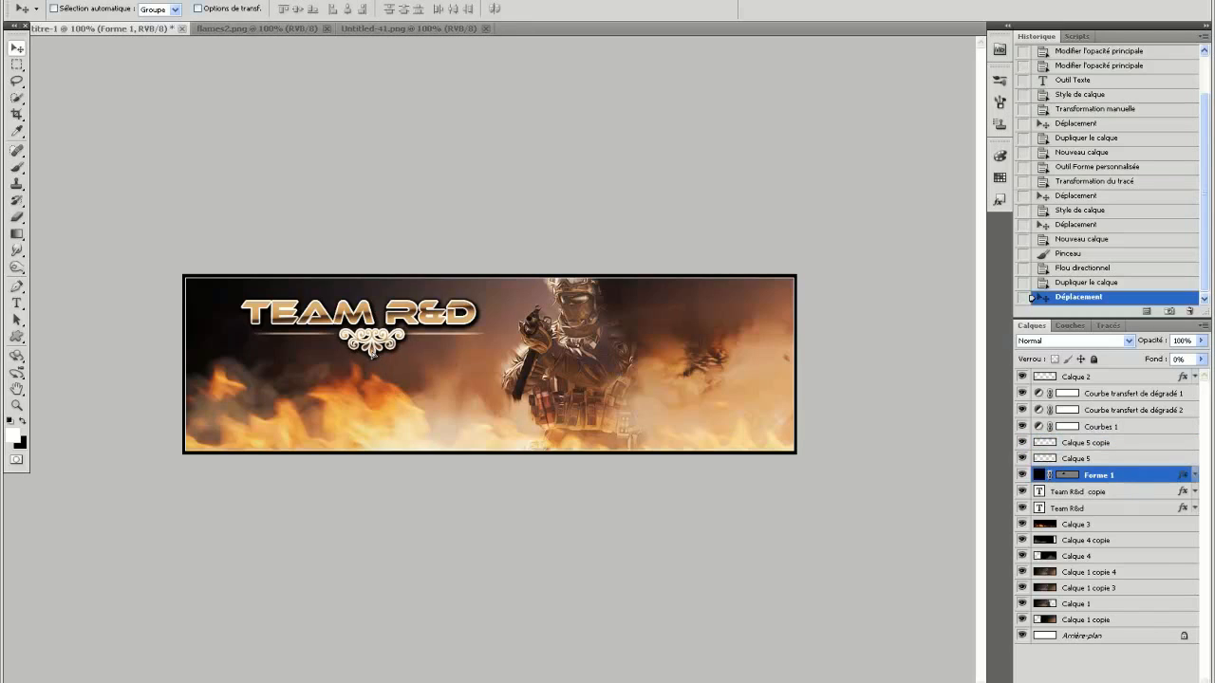
drag(371, 352, 371, 356)
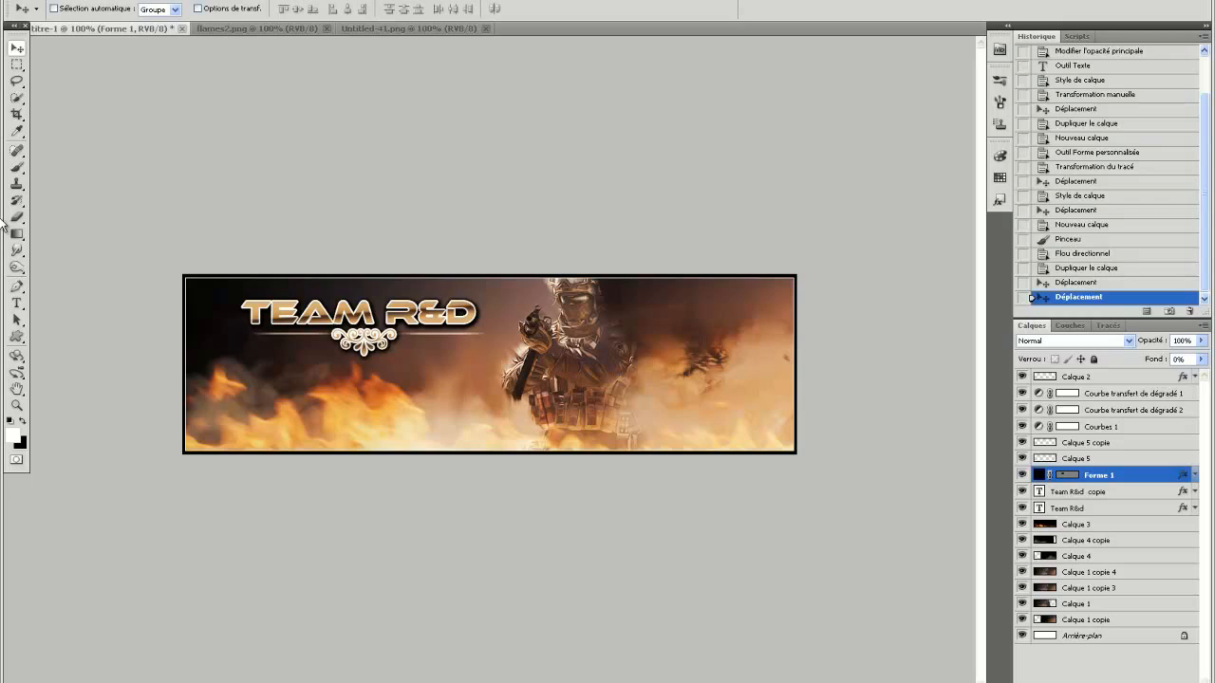
Create a new layer above Courbe transfert de dégradé 1 and draw a closed Pen path with a curved lower edge across the banner's upper half.
click(1144, 393)
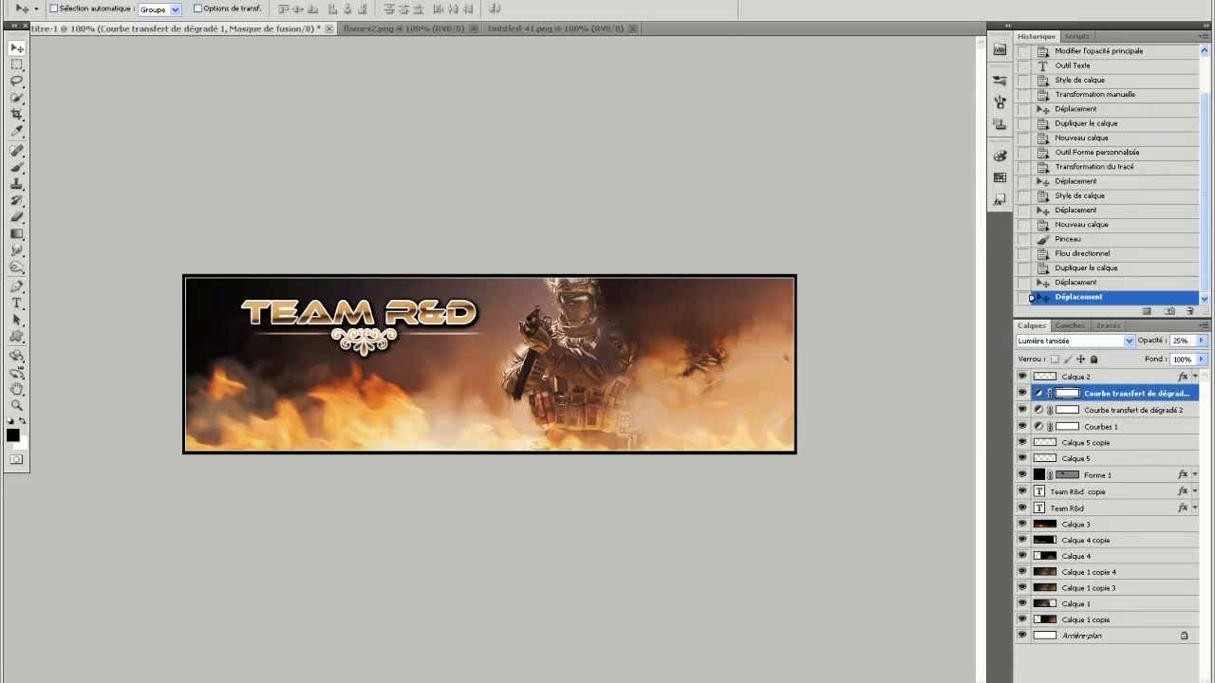
key(ctrl+shift+alt+n)
key(x)
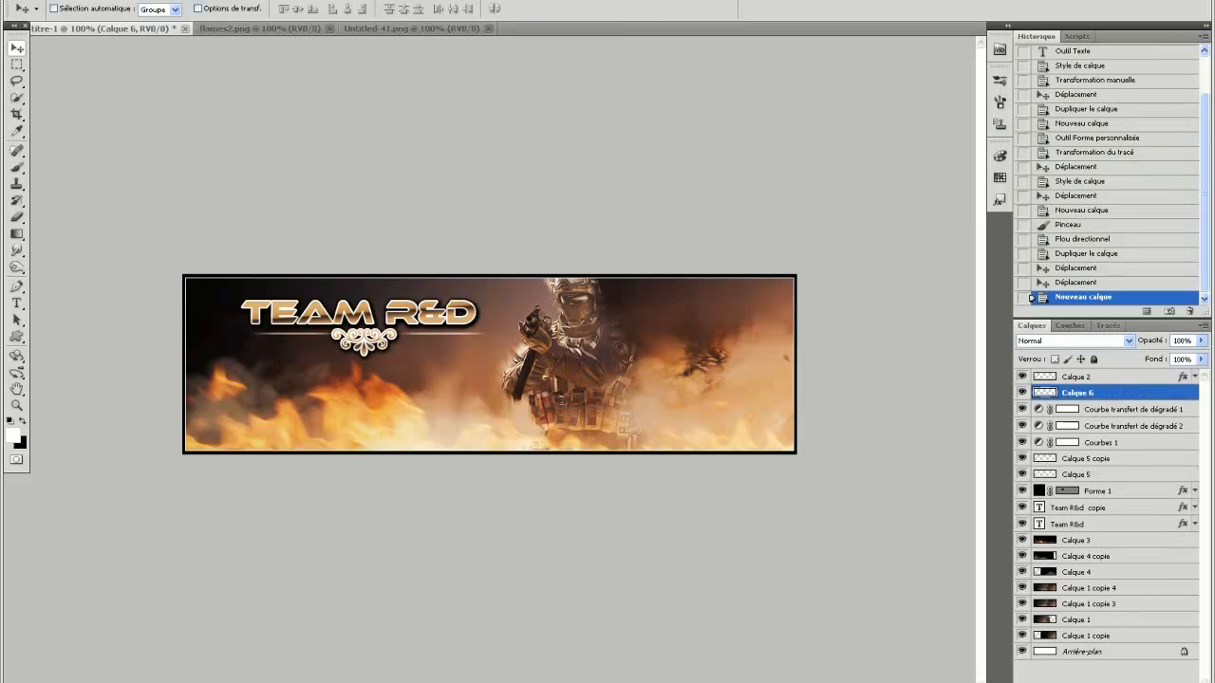
click(17, 287)
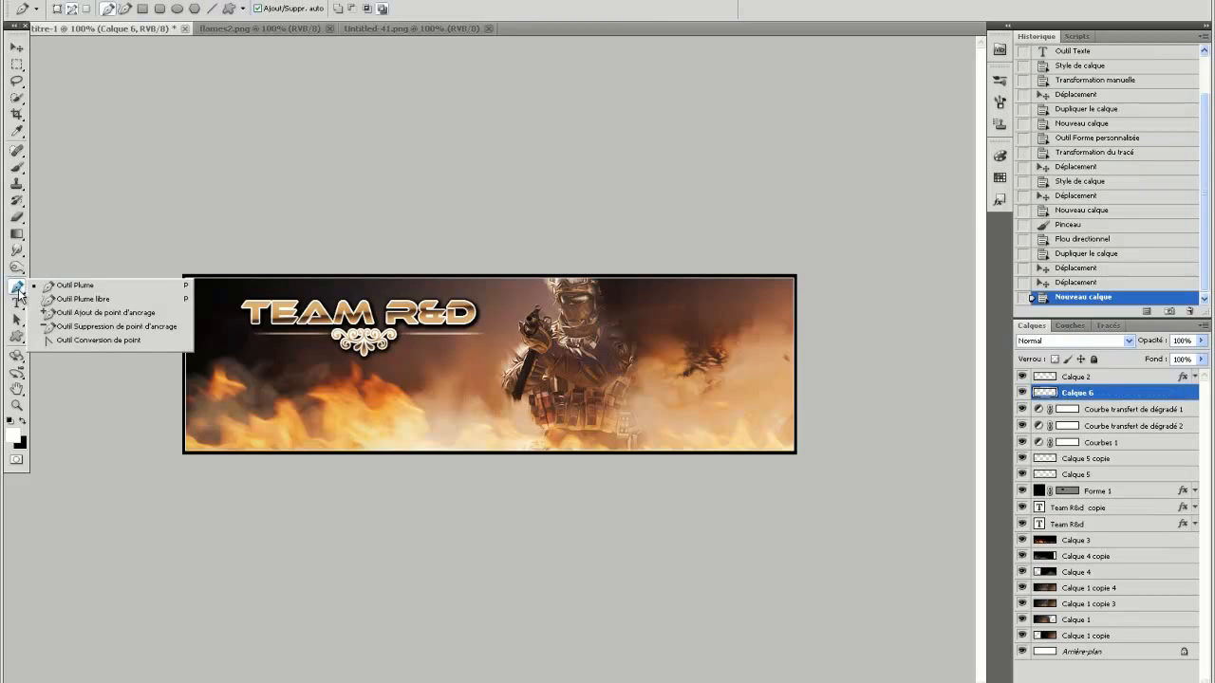
click(137, 306)
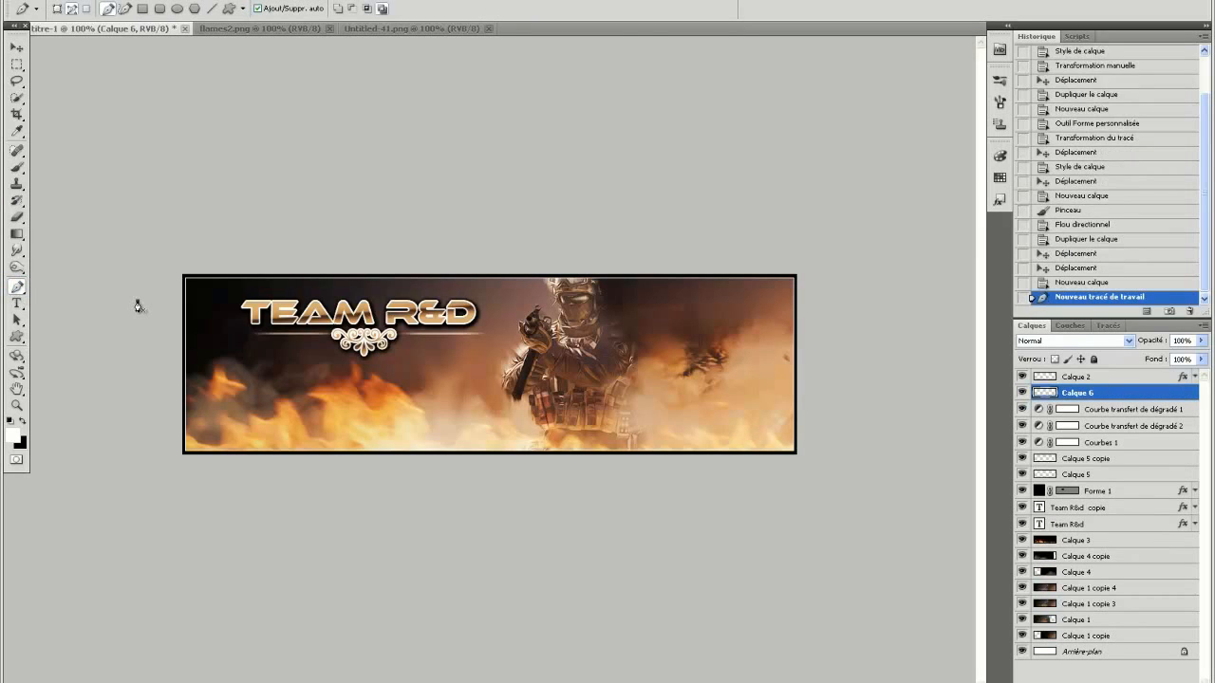
drag(813, 323, 996, 221)
click(832, 229)
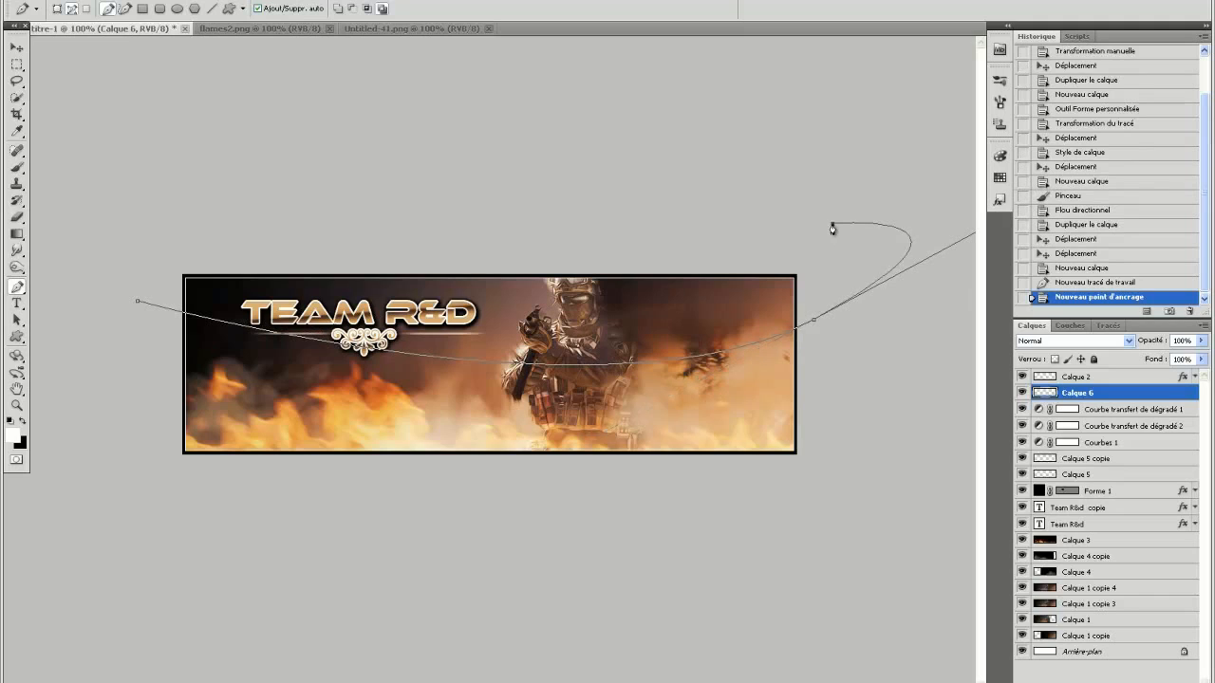
click(157, 252)
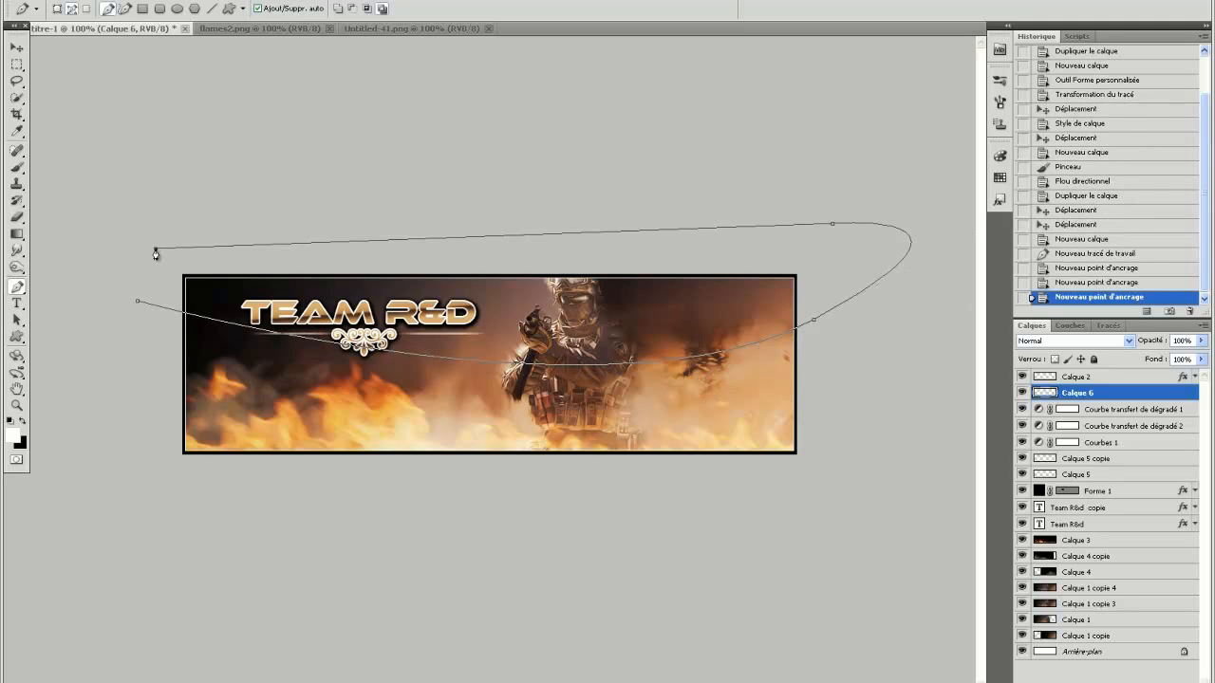
click(138, 303)
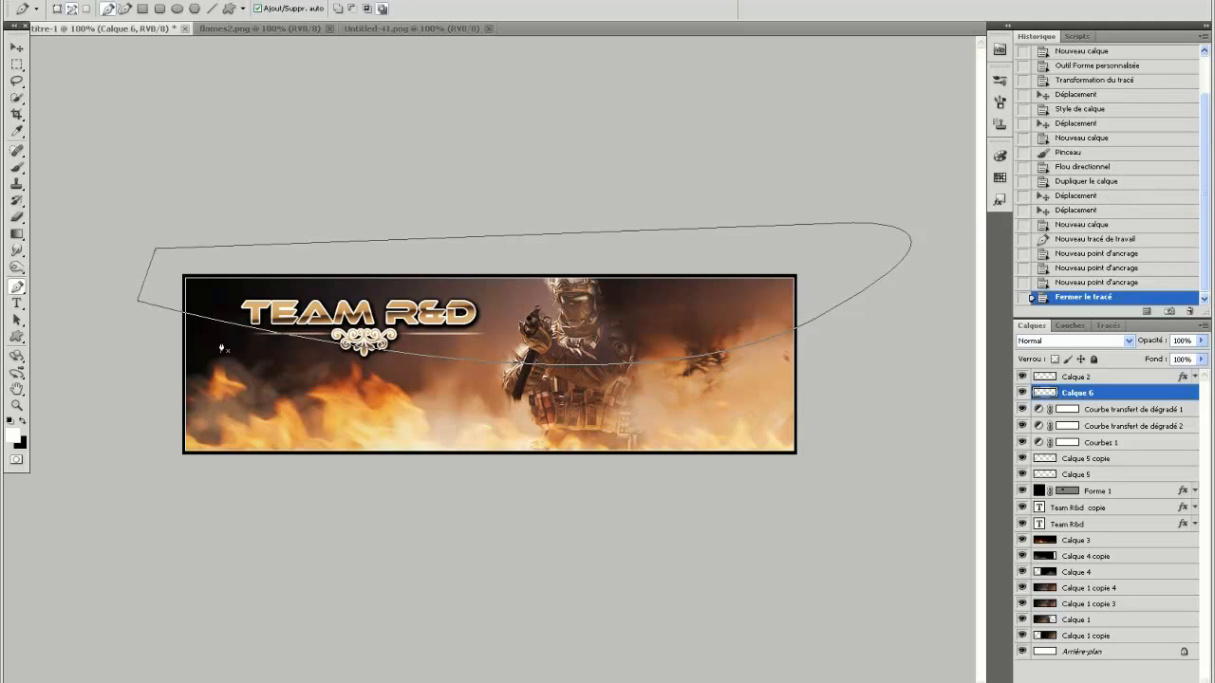
Fill the path with the white foreground colour in Normal mode at 100% opacity, then delete the path.
right_click(413, 396)
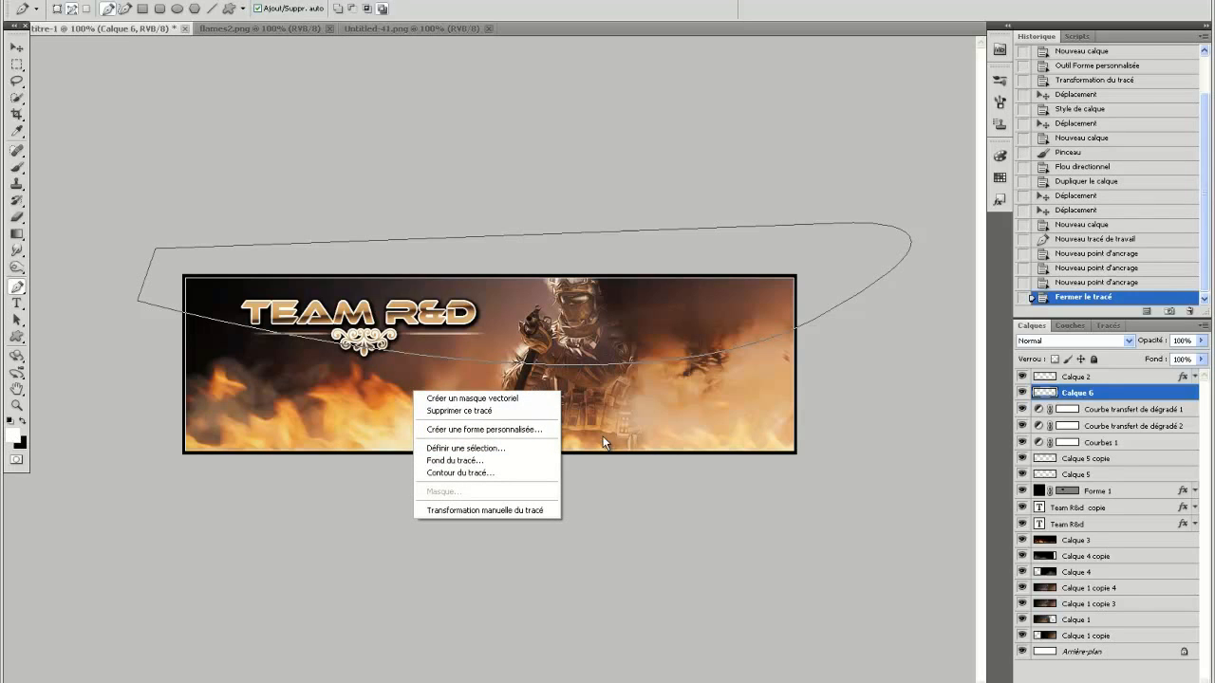
key(Escape)
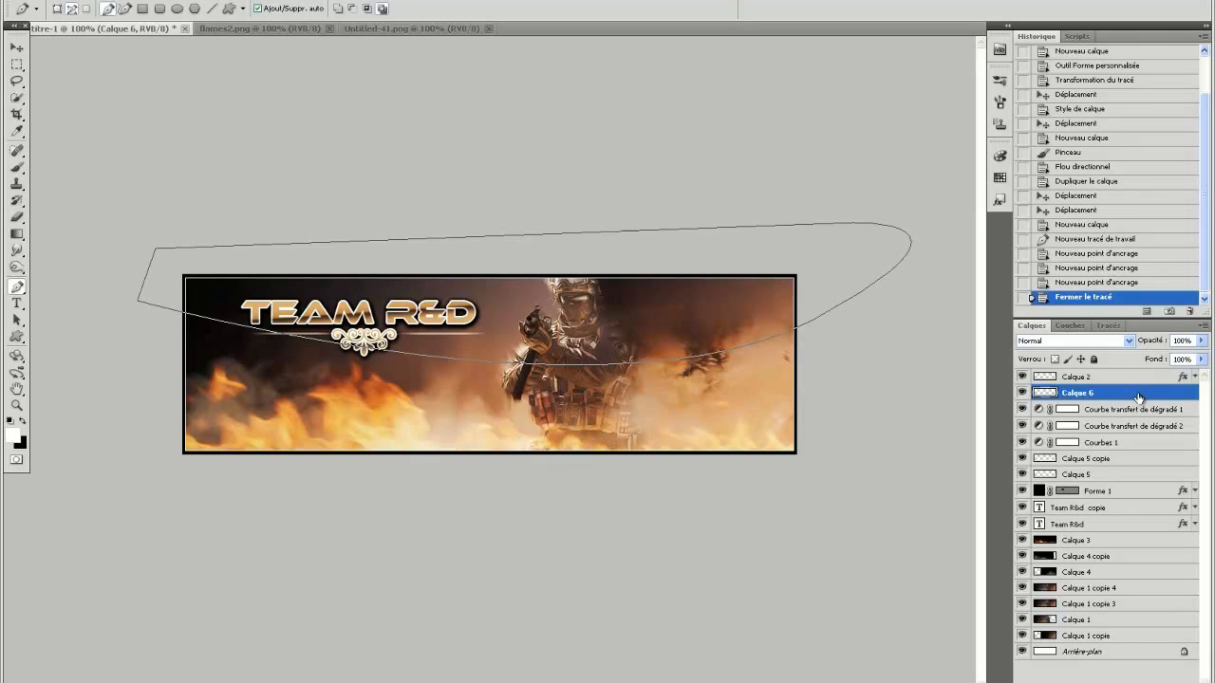
right_click(498, 397)
click(537, 460)
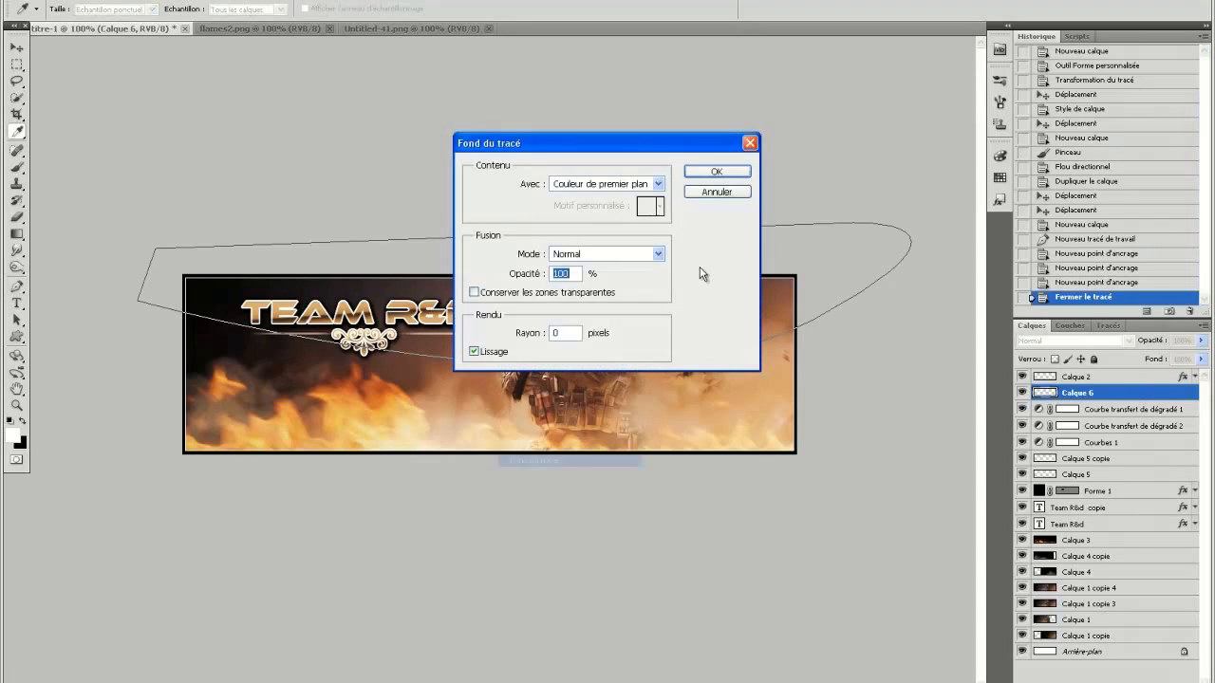
click(717, 173)
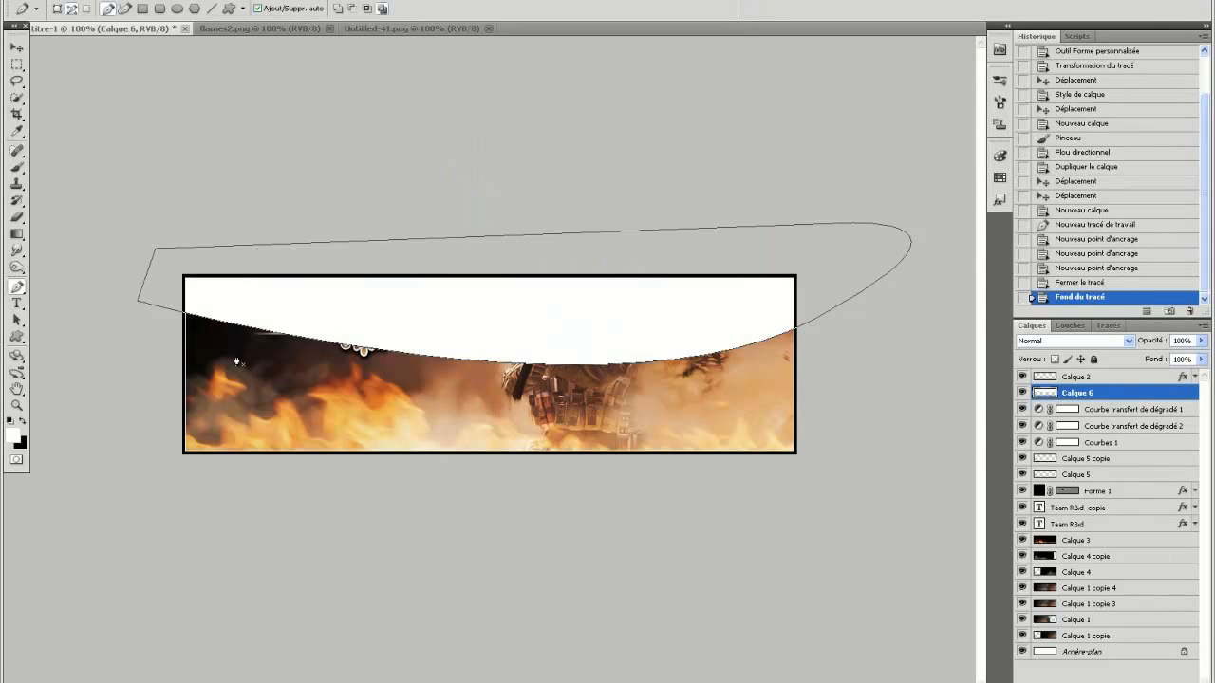
right_click(572, 395)
click(607, 413)
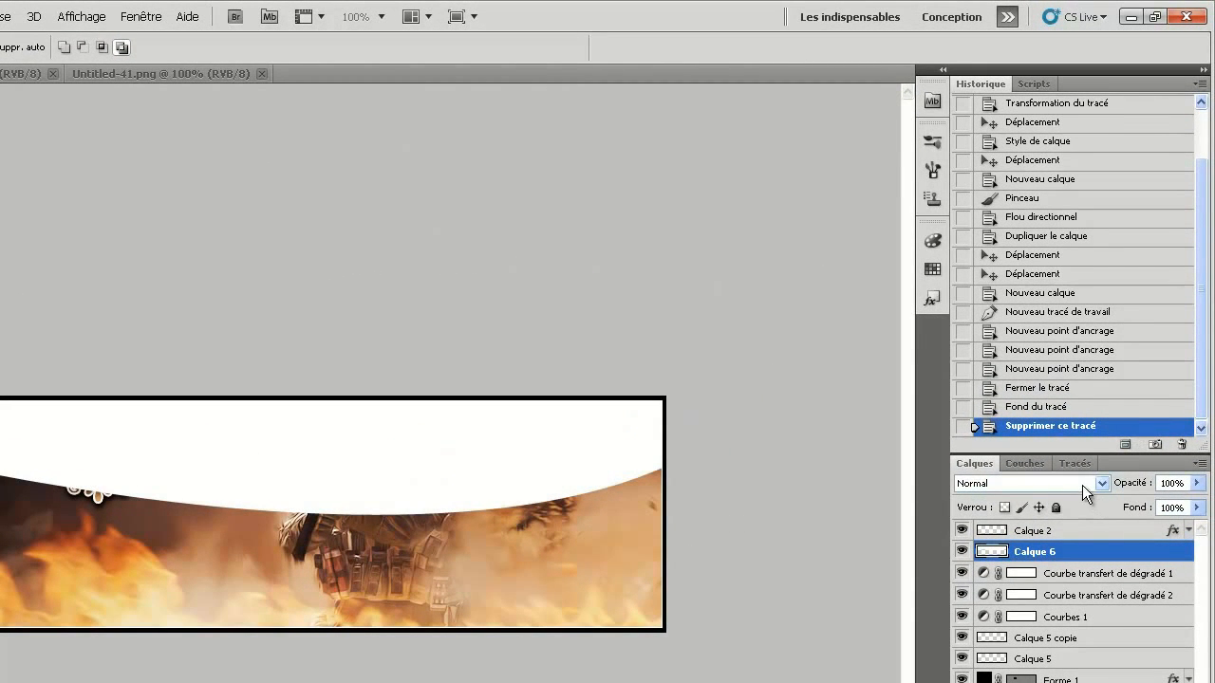
Reduce the opacity of the white curved shape on Calque 6 to 20% for a glossy reflection.
click(1187, 482)
text(50)
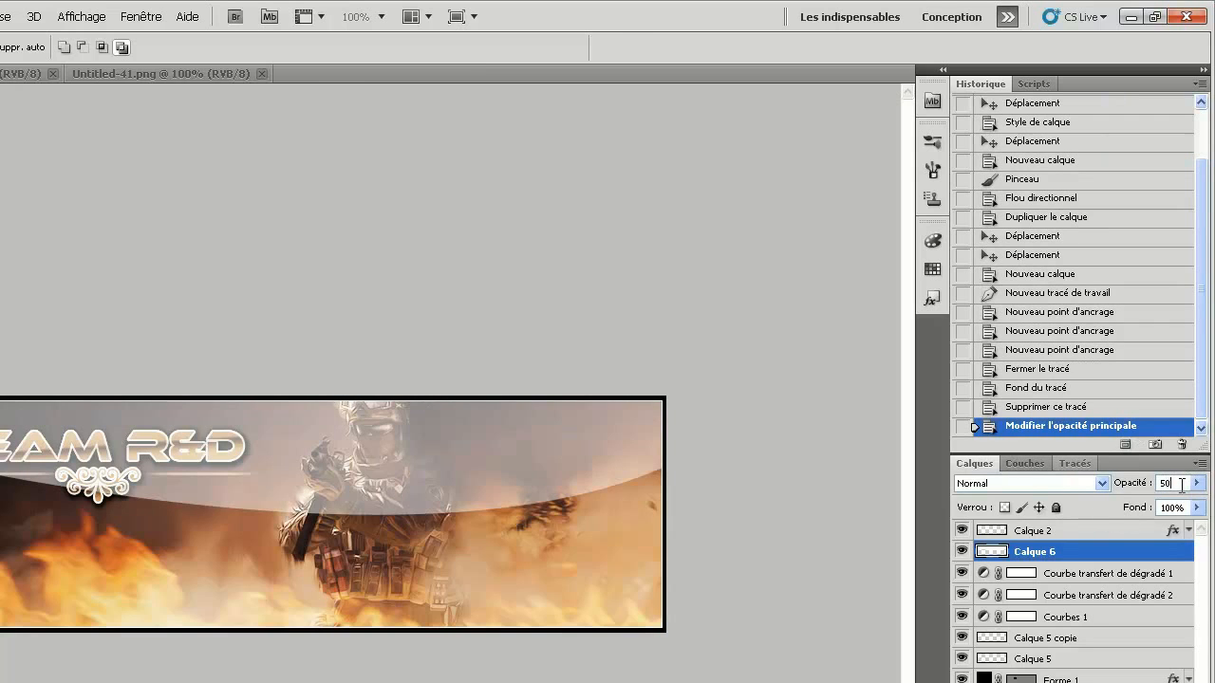
text(20)
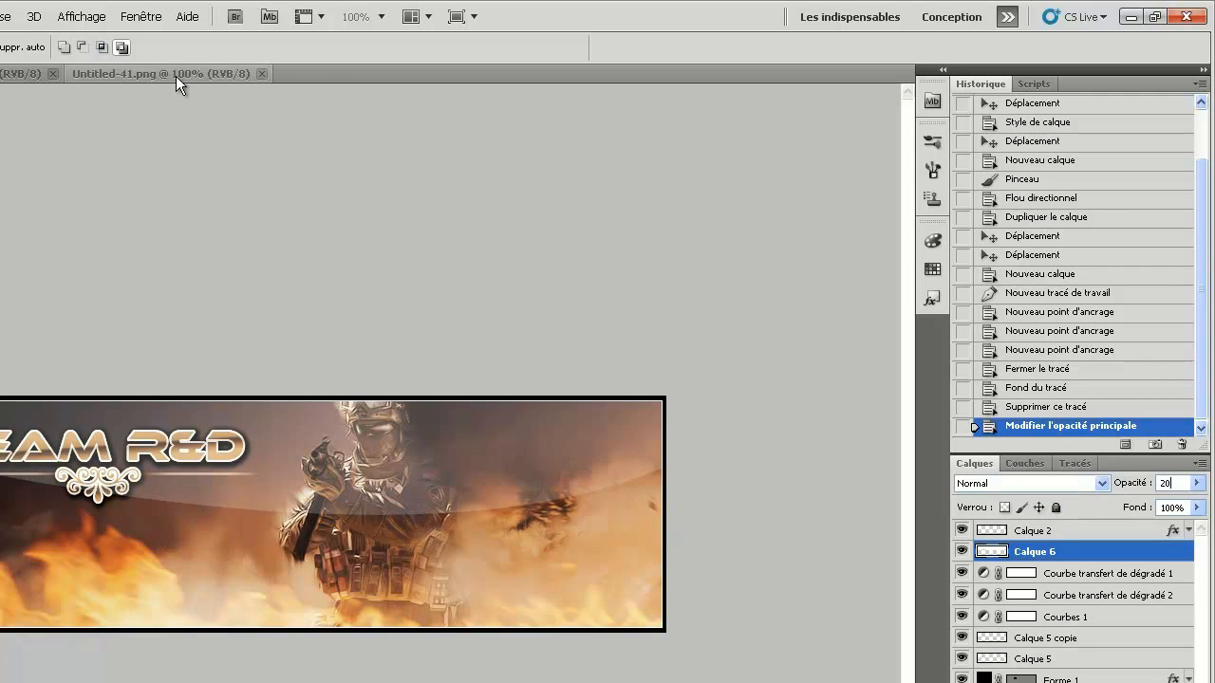
Close the Untitled-41.png and flames2.png source documents.
click(261, 73)
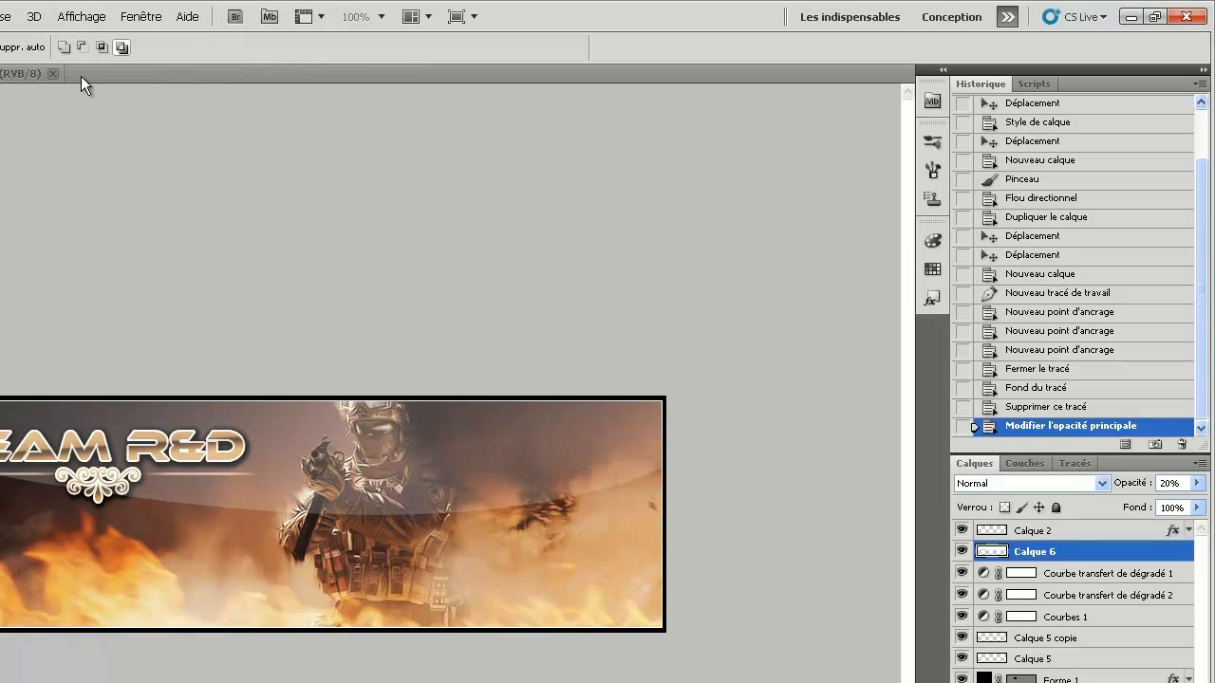
click(54, 74)
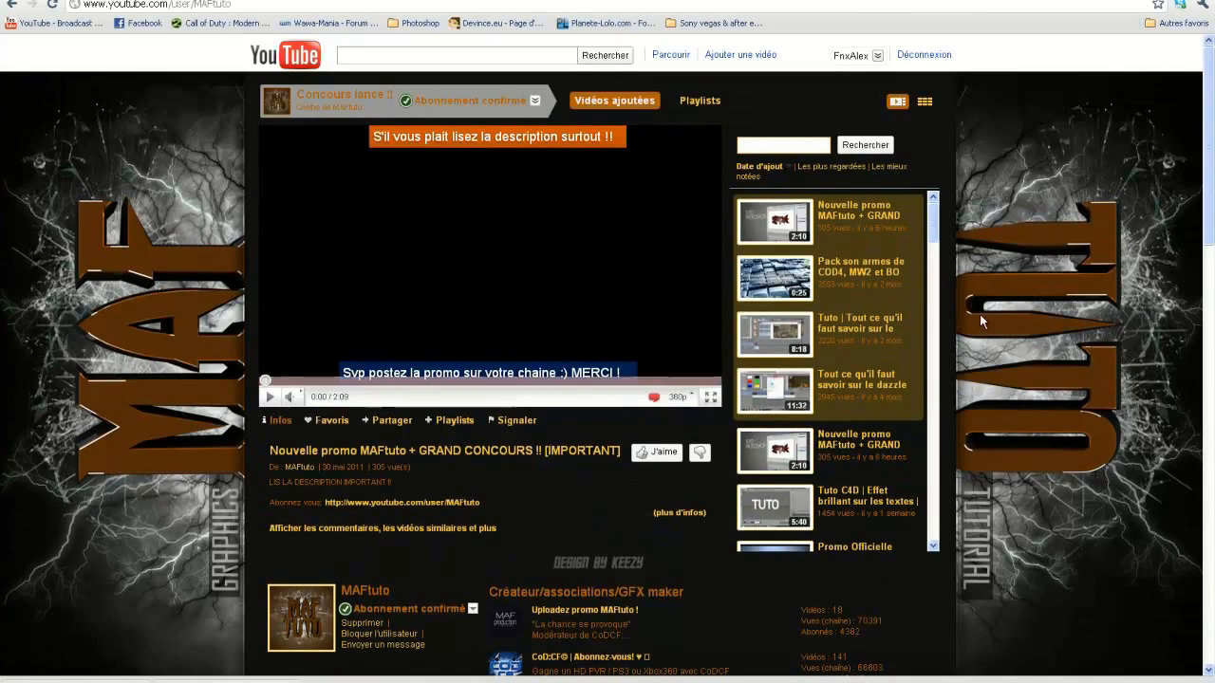
drag(934, 223, 966, 209)
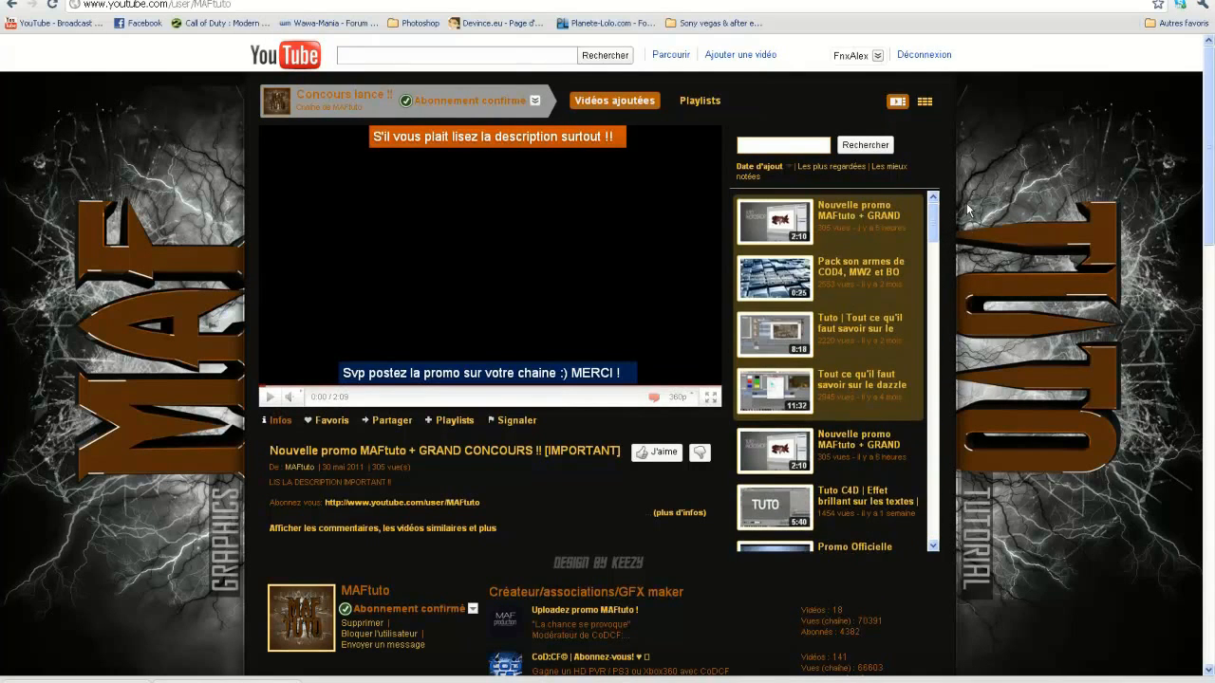